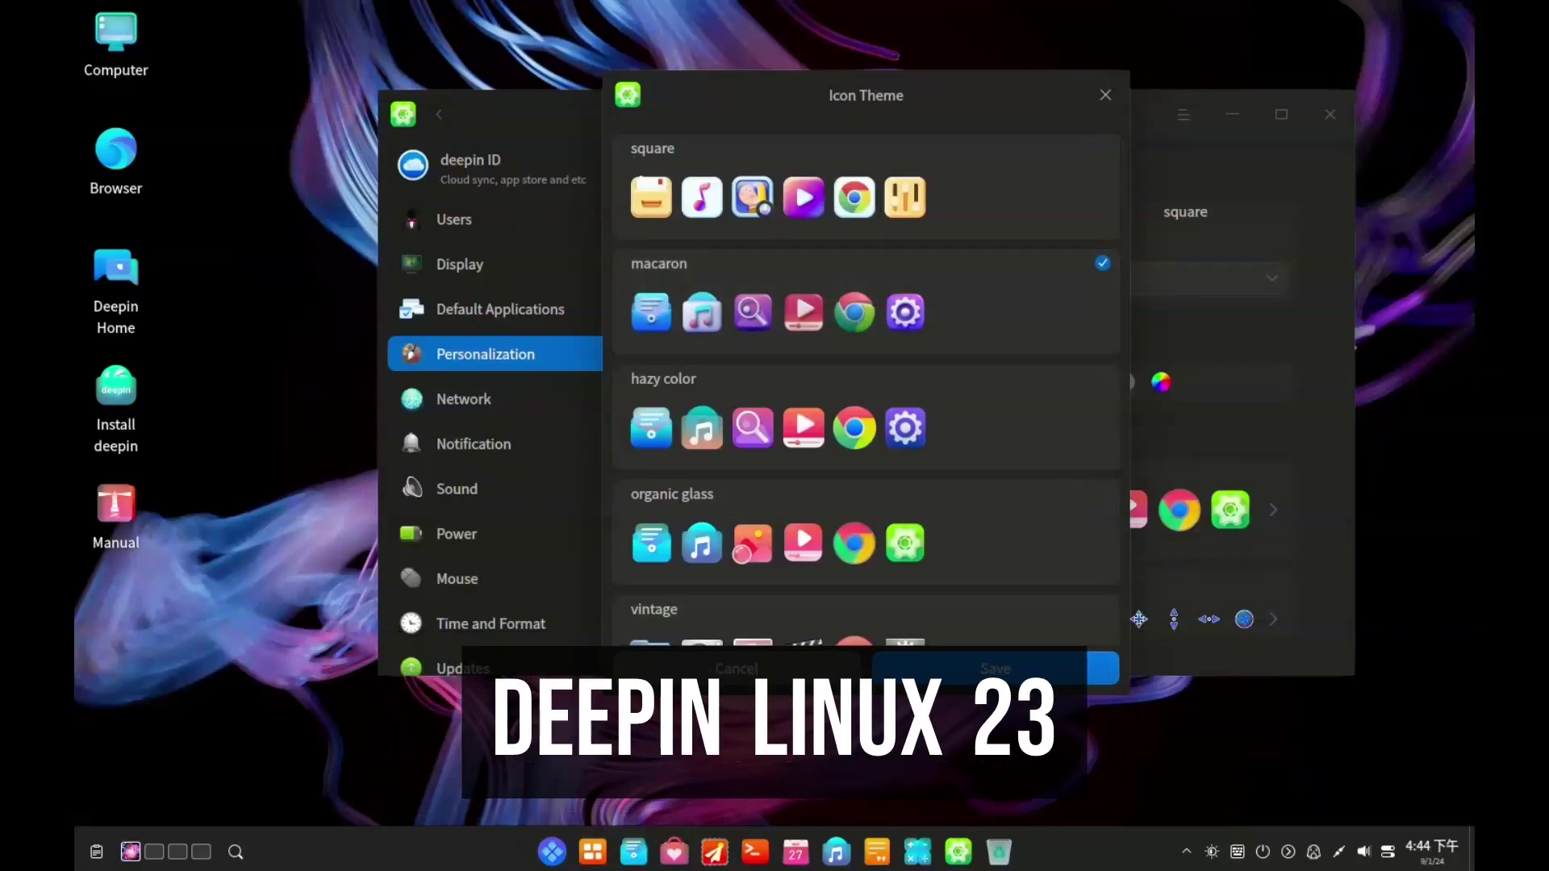
Keep English as the setup language and the English (US) keyboard layout
left_click(115, 45)
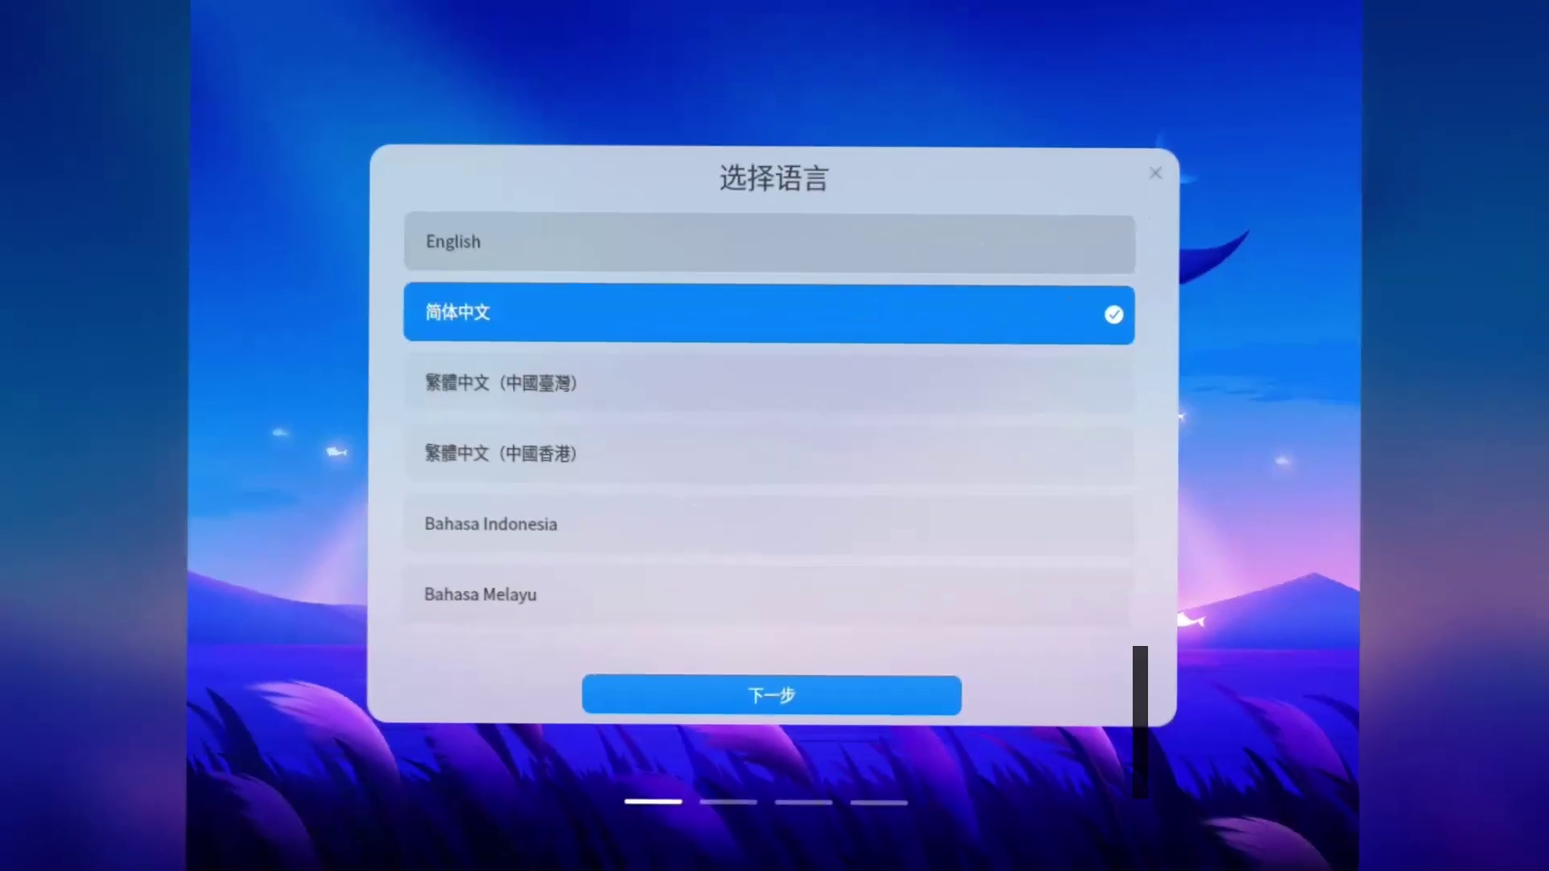
left_click(455, 244)
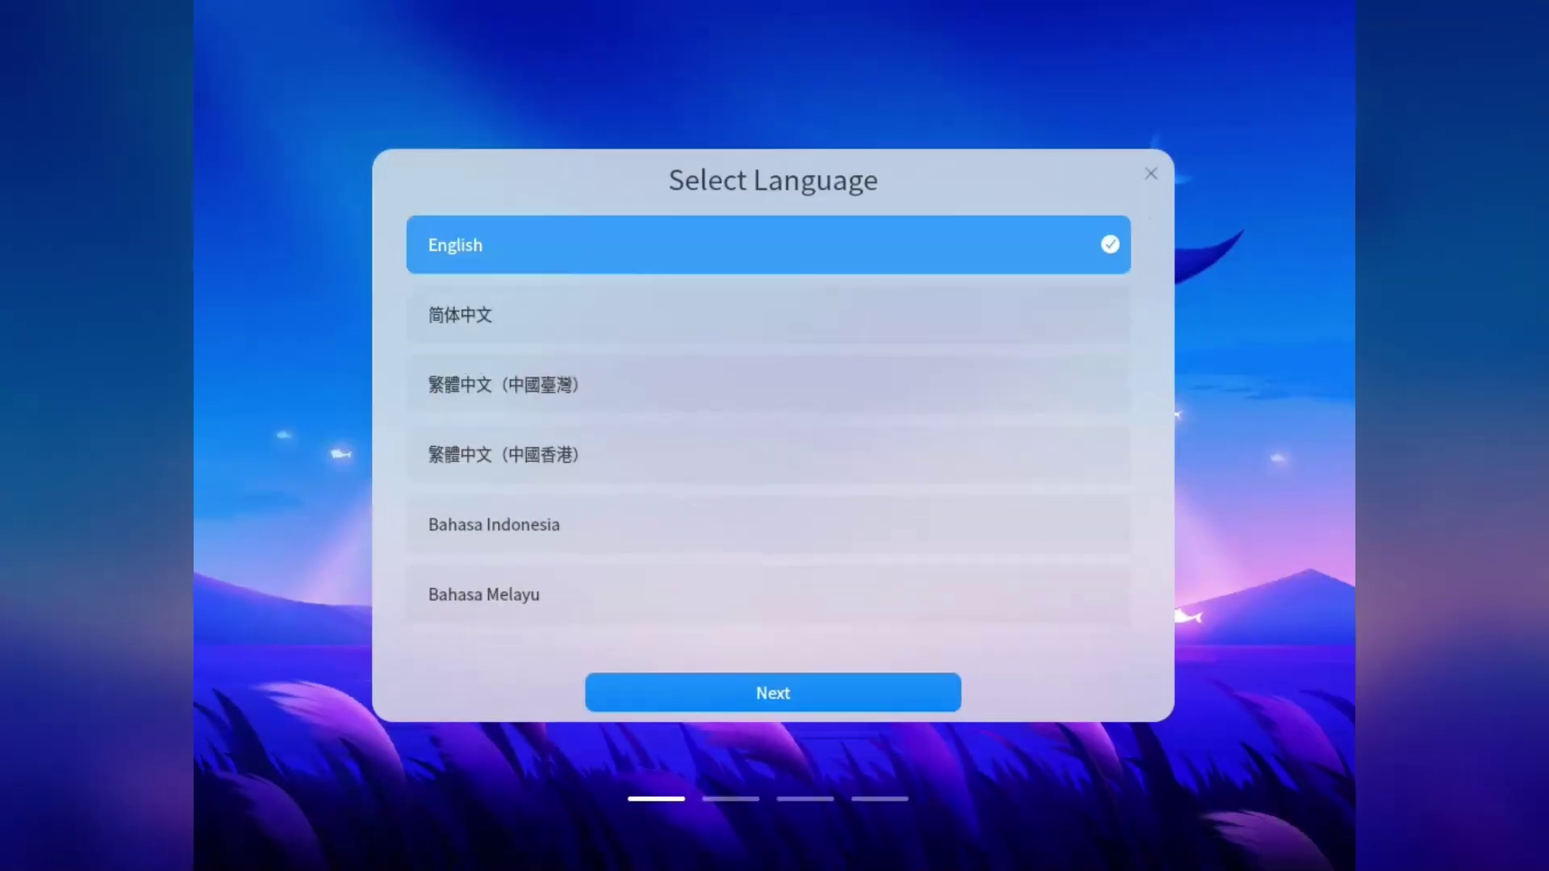
key("Return")
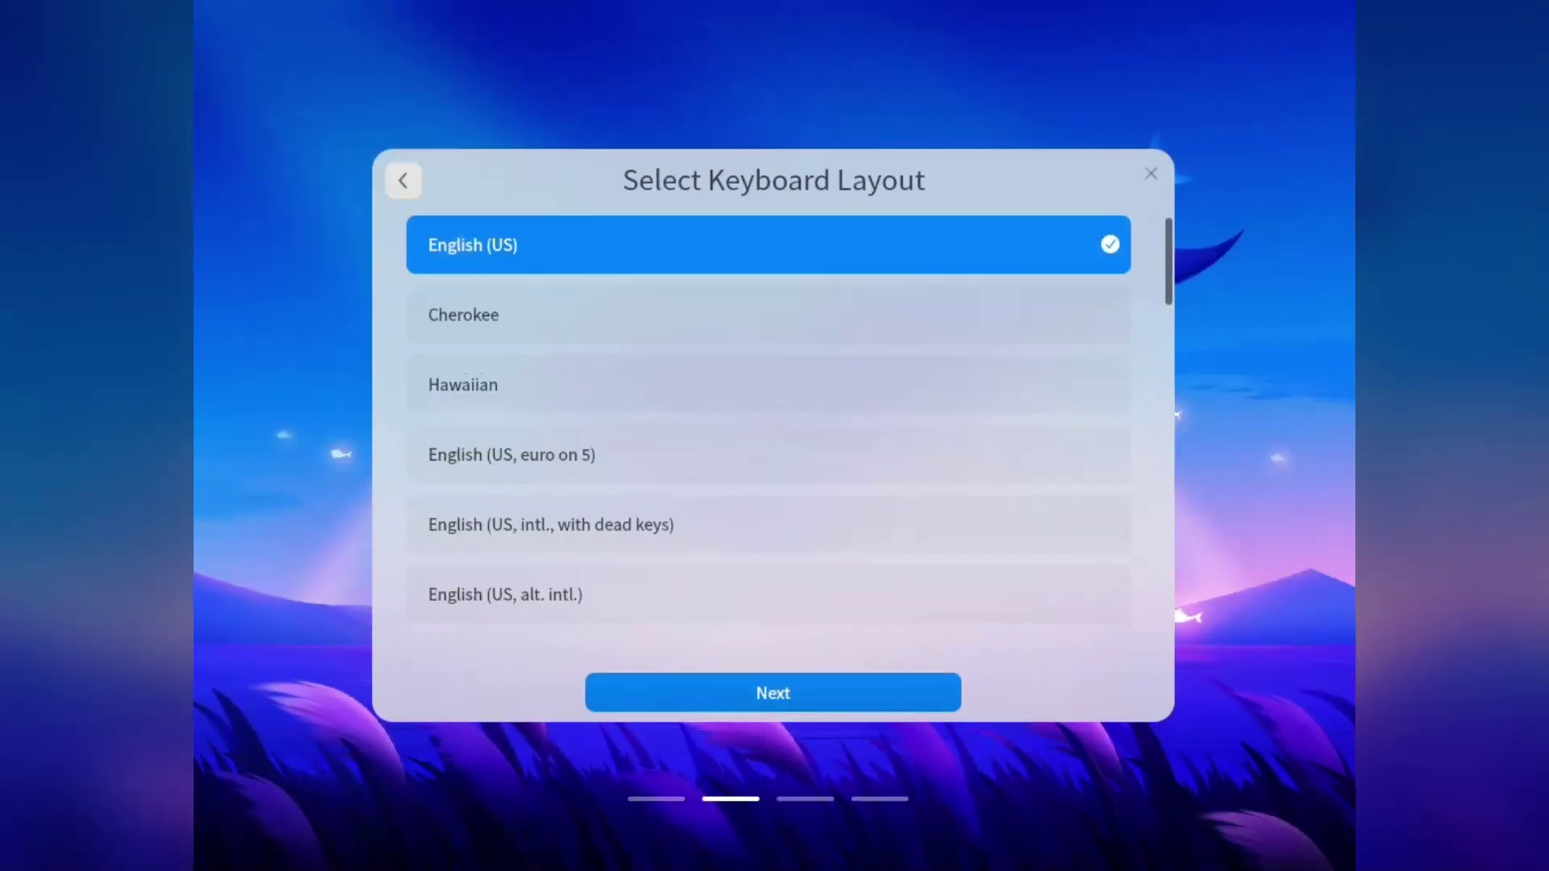
key("Return")
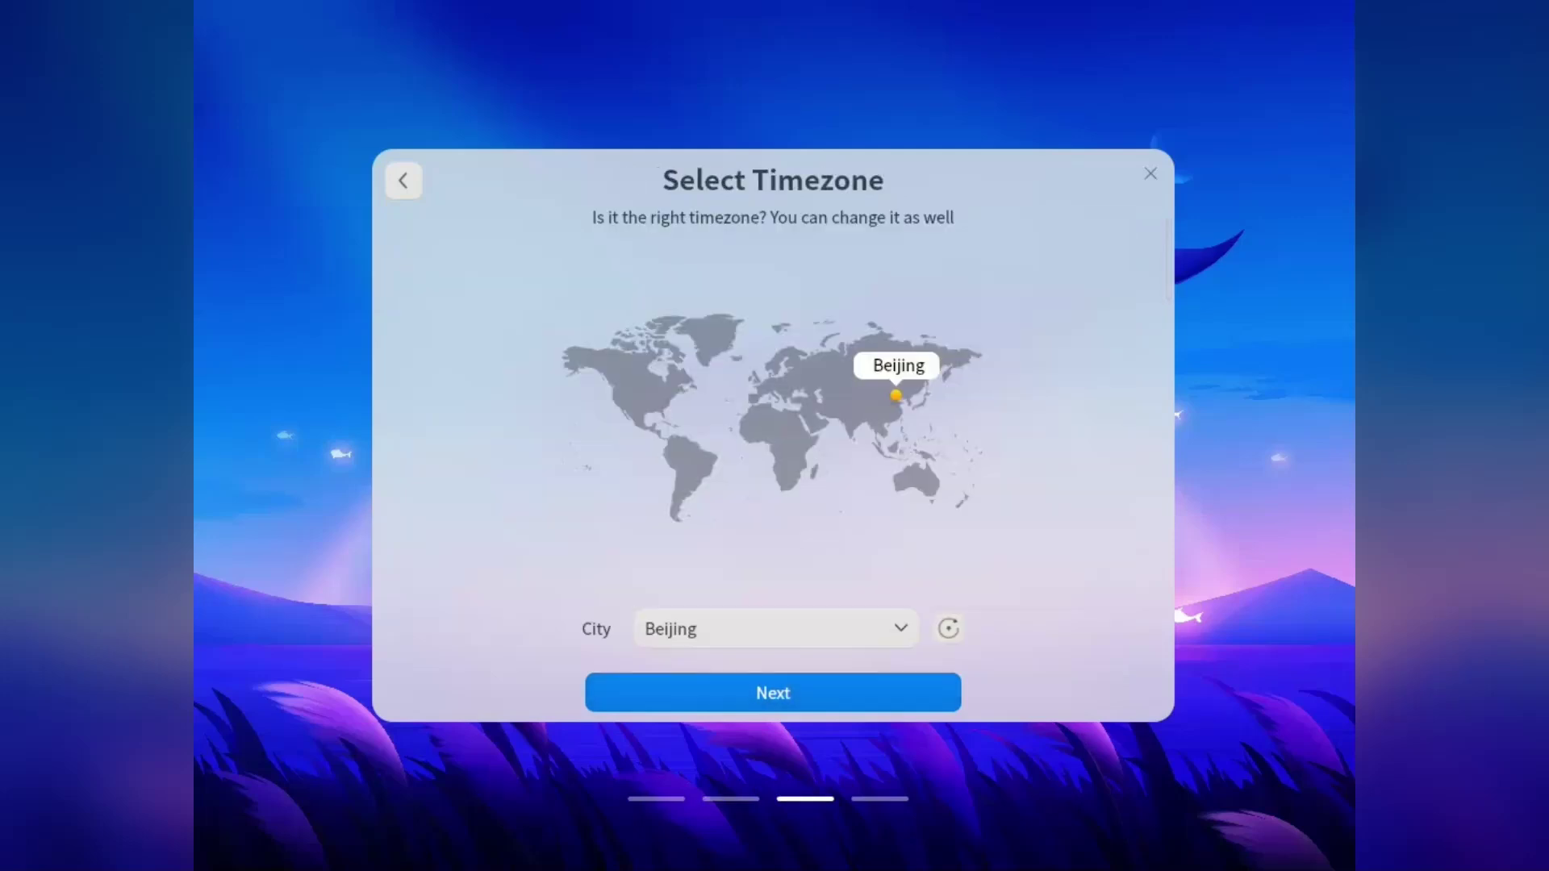
Set the timezone city to Melbourne, Australia and continue to the desktop
left_click(931, 491)
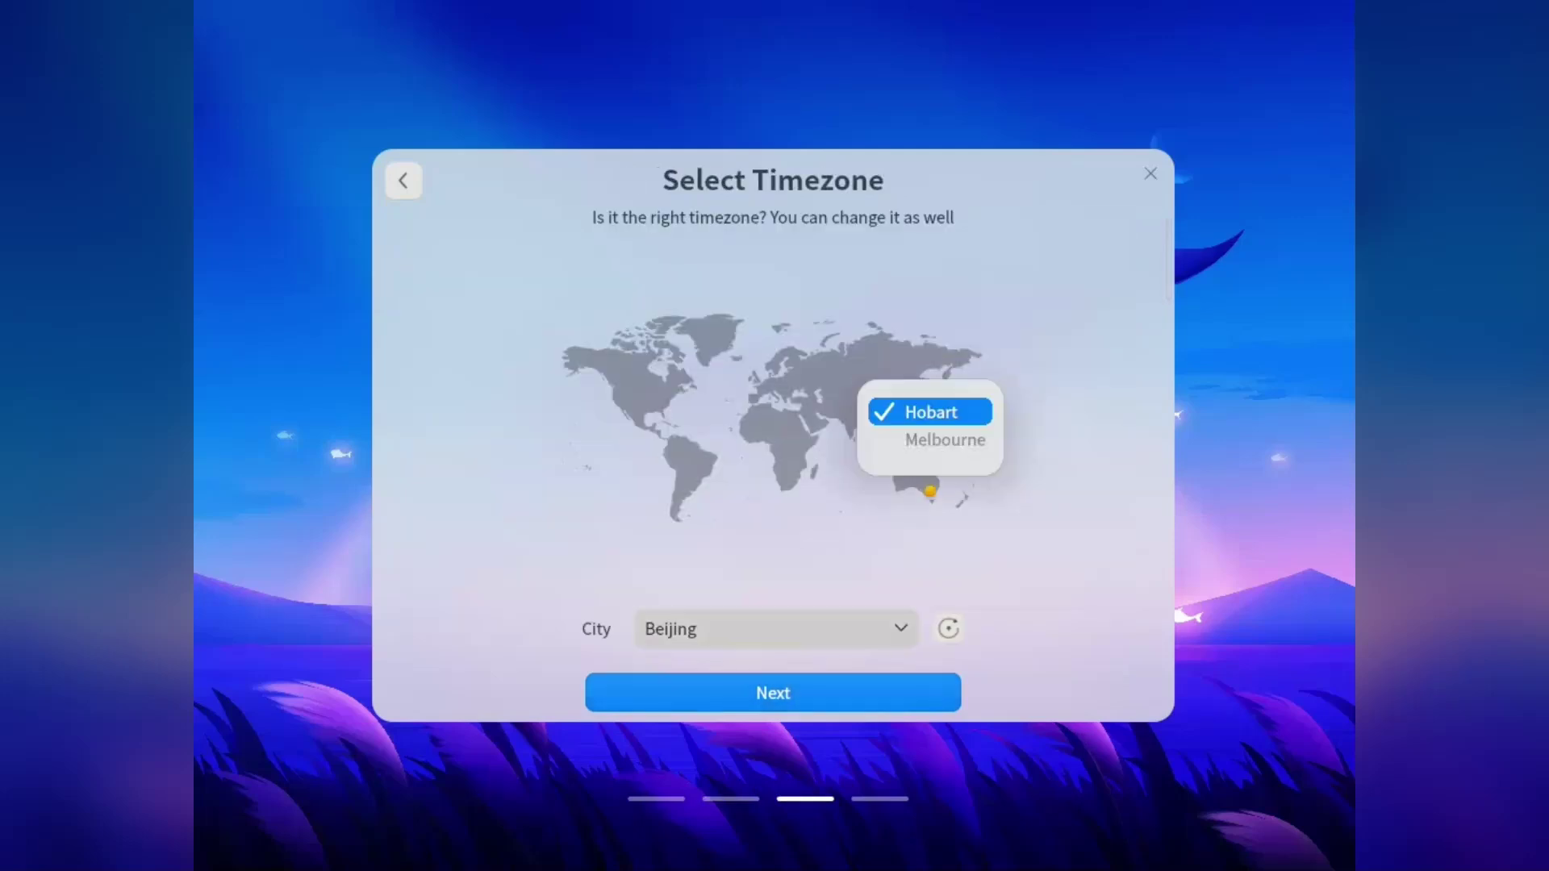
key("Down")
key("Return")
key("Tab")
key("Return")
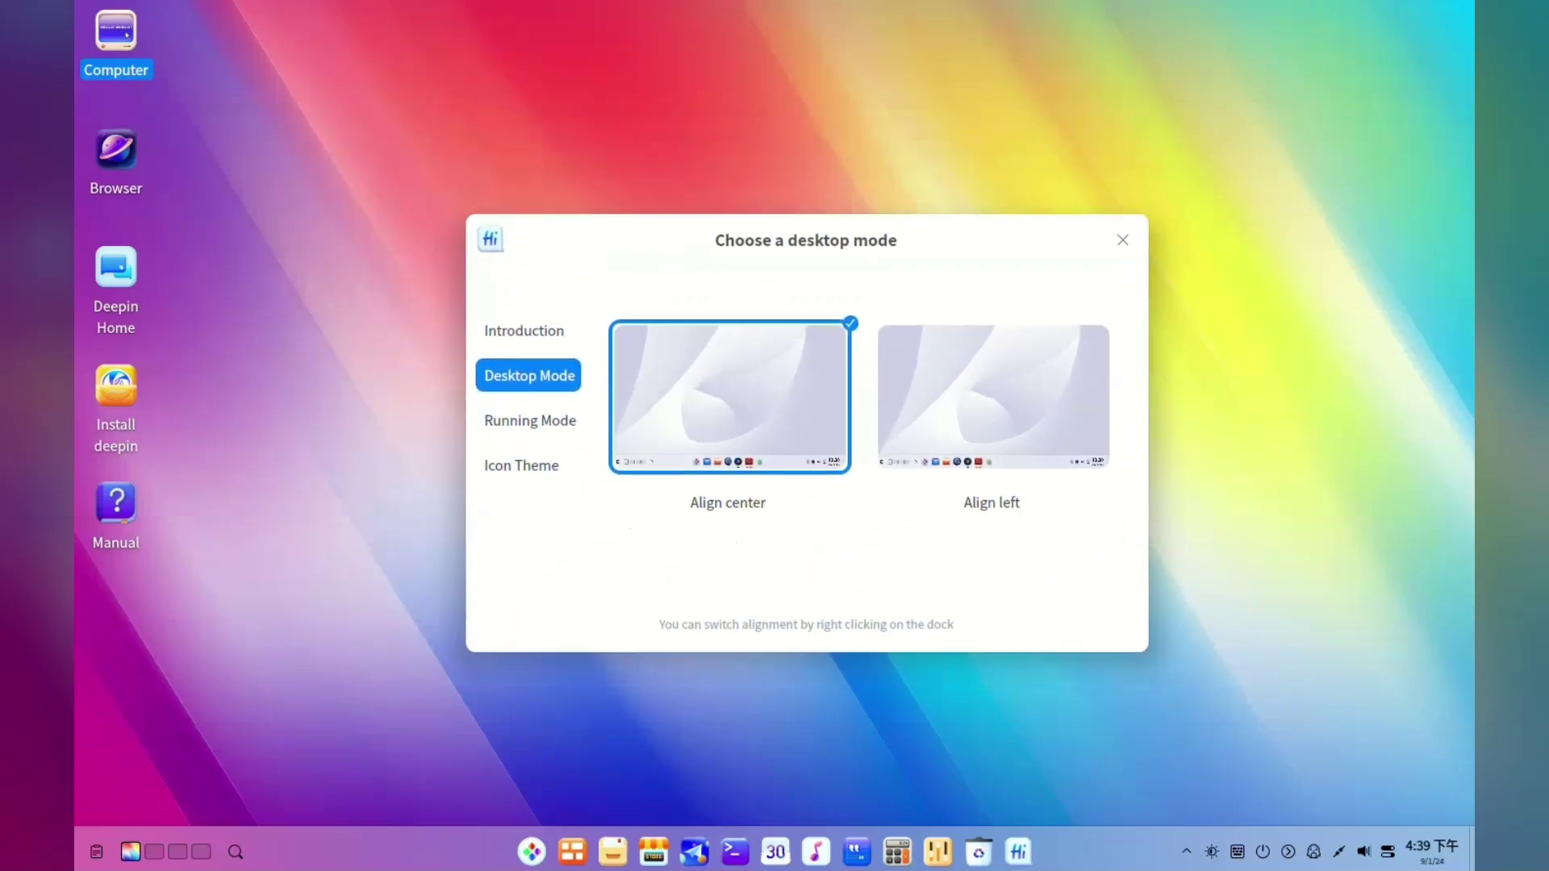
Keep the dock centre-aligned, choose Normal Mode without window effects, then go to Icon Theme
left_click(942, 392)
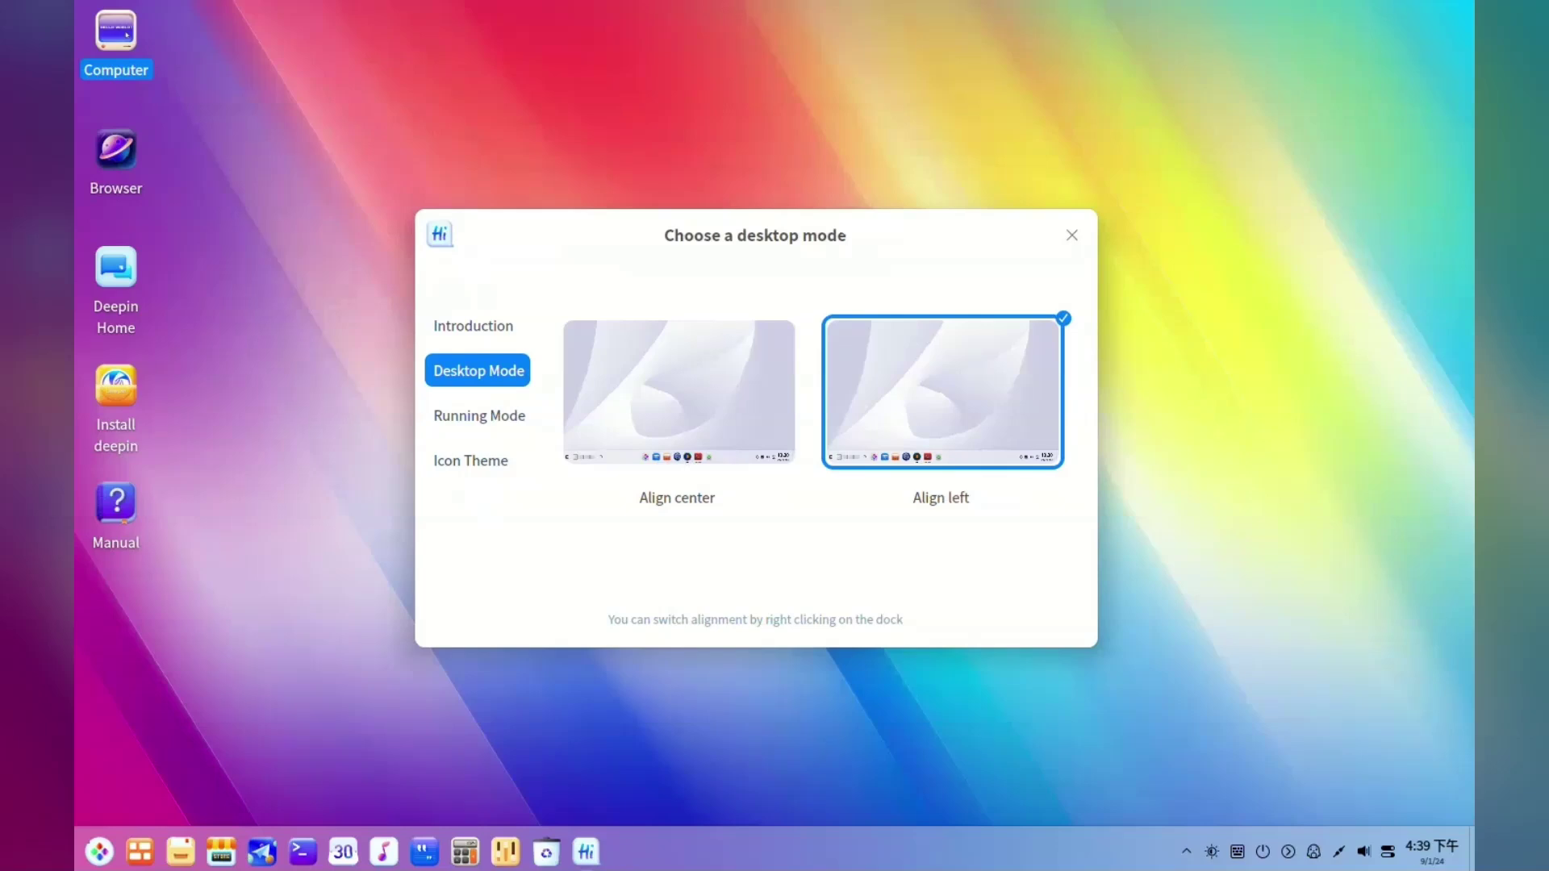
left_click(678, 391)
left_click(479, 415)
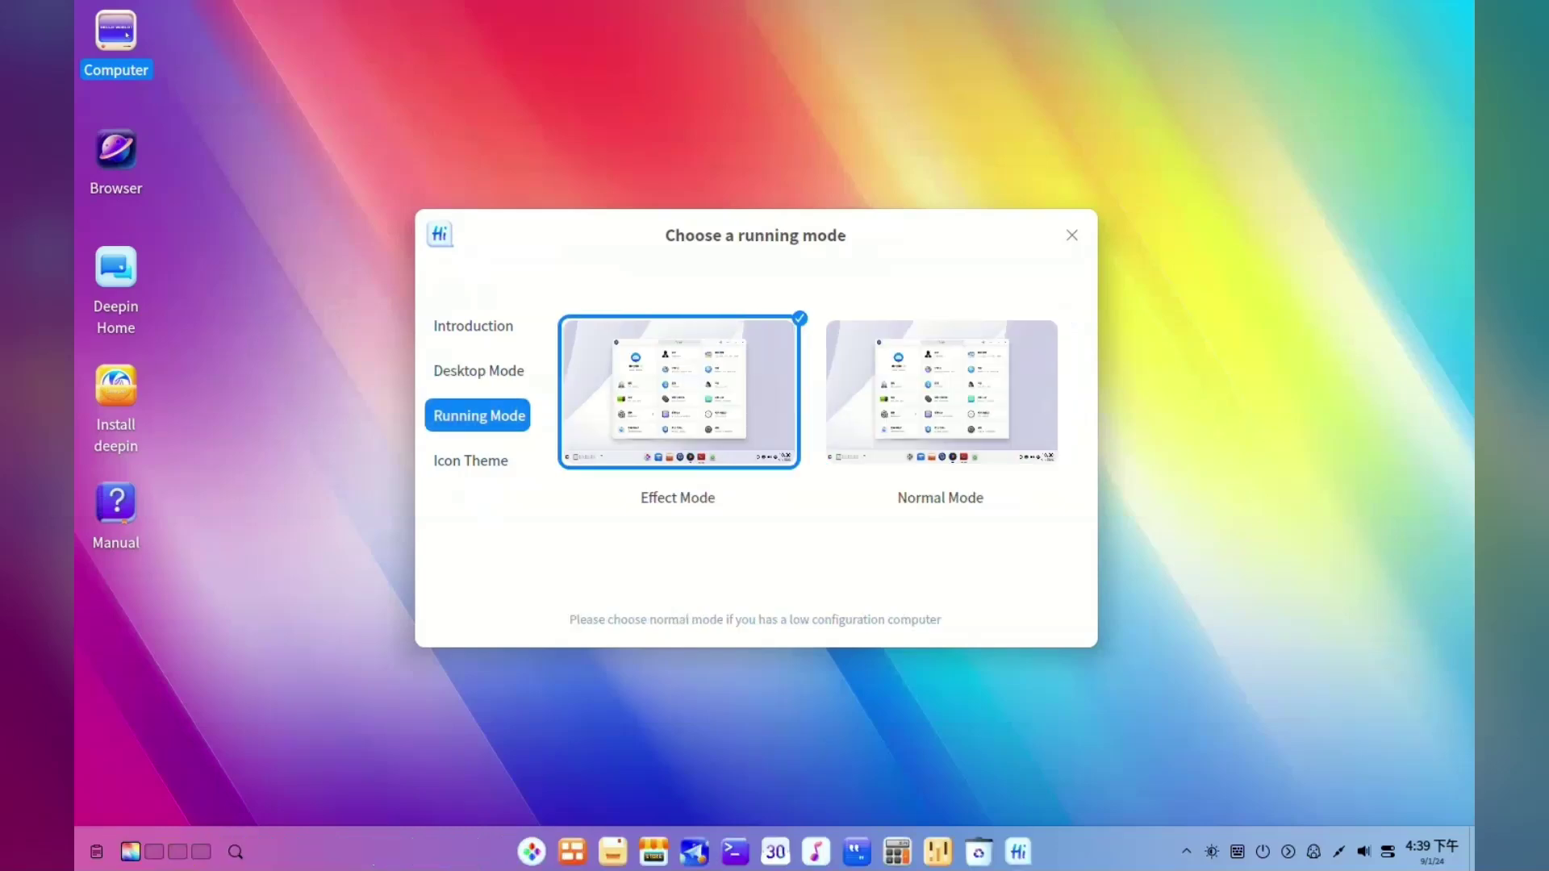
left_click(942, 391)
left_click(679, 392)
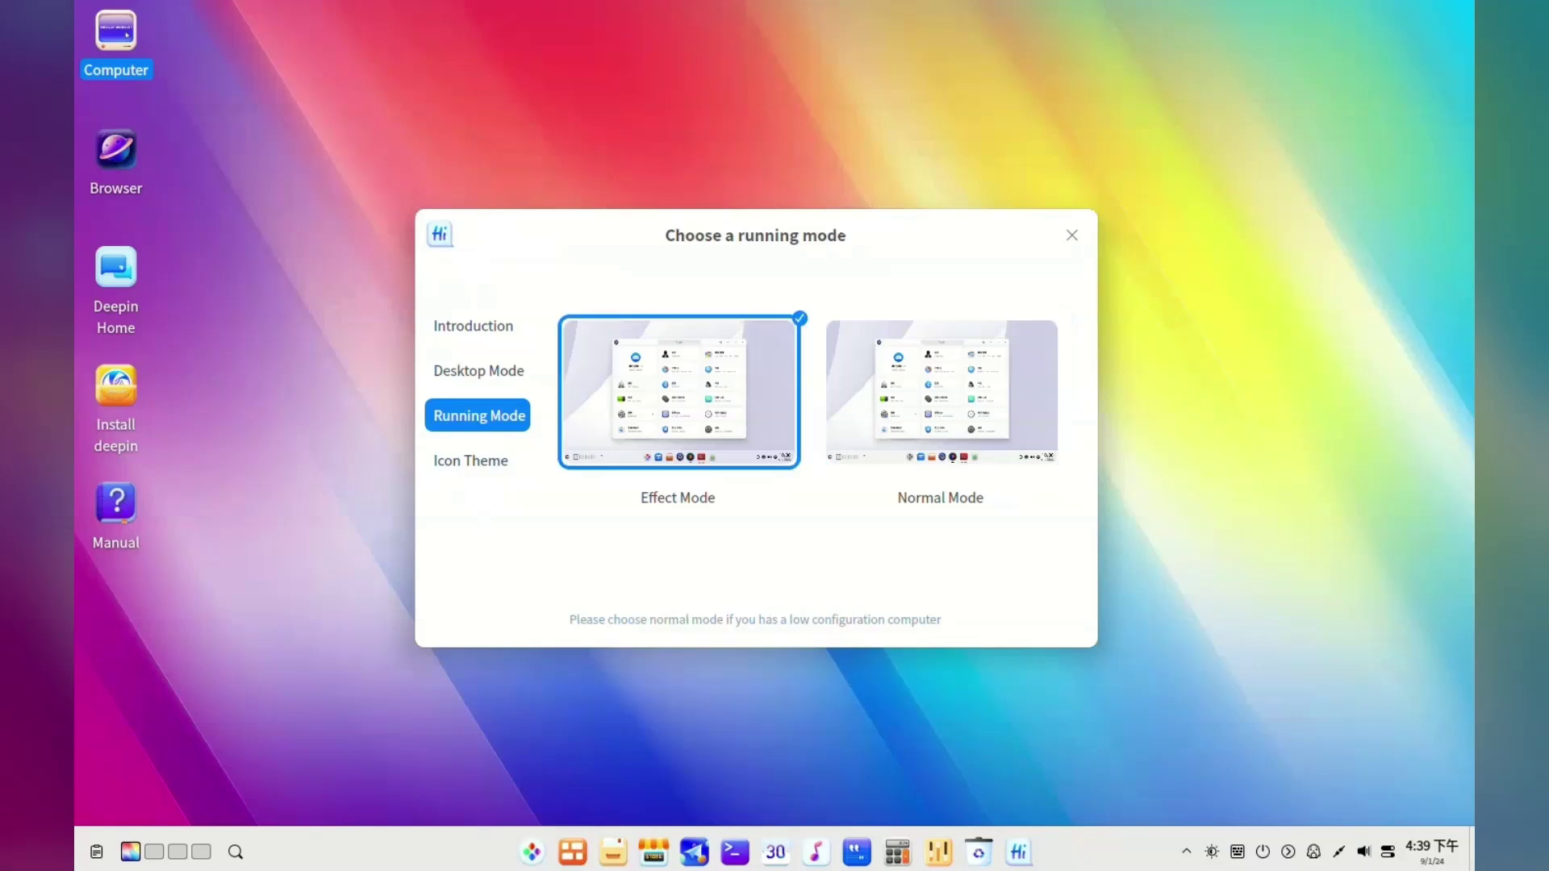
left_click(942, 392)
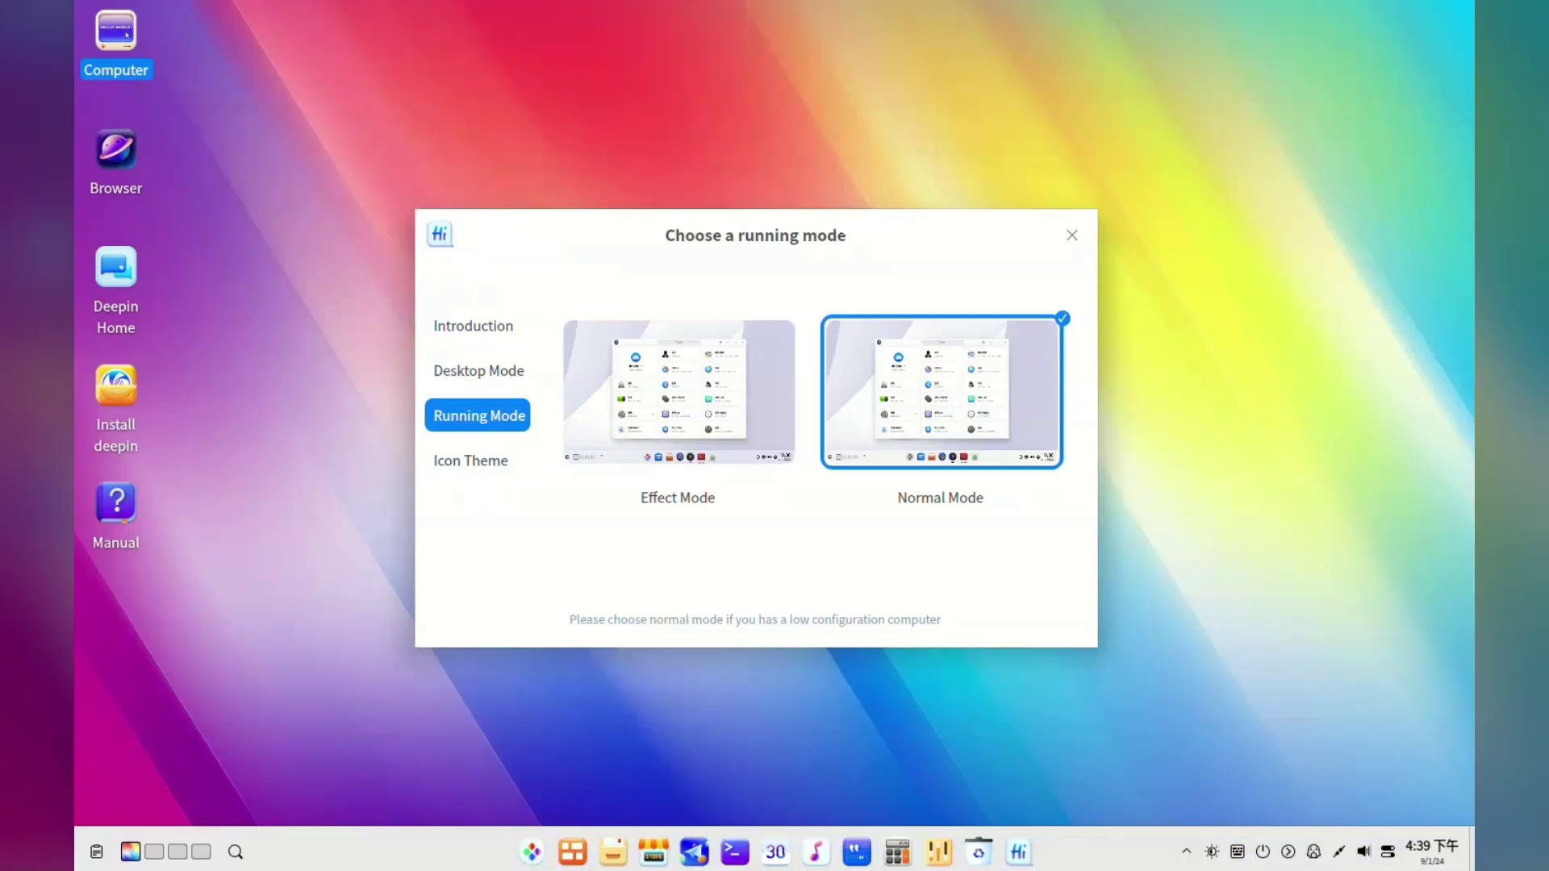
left_click(472, 461)
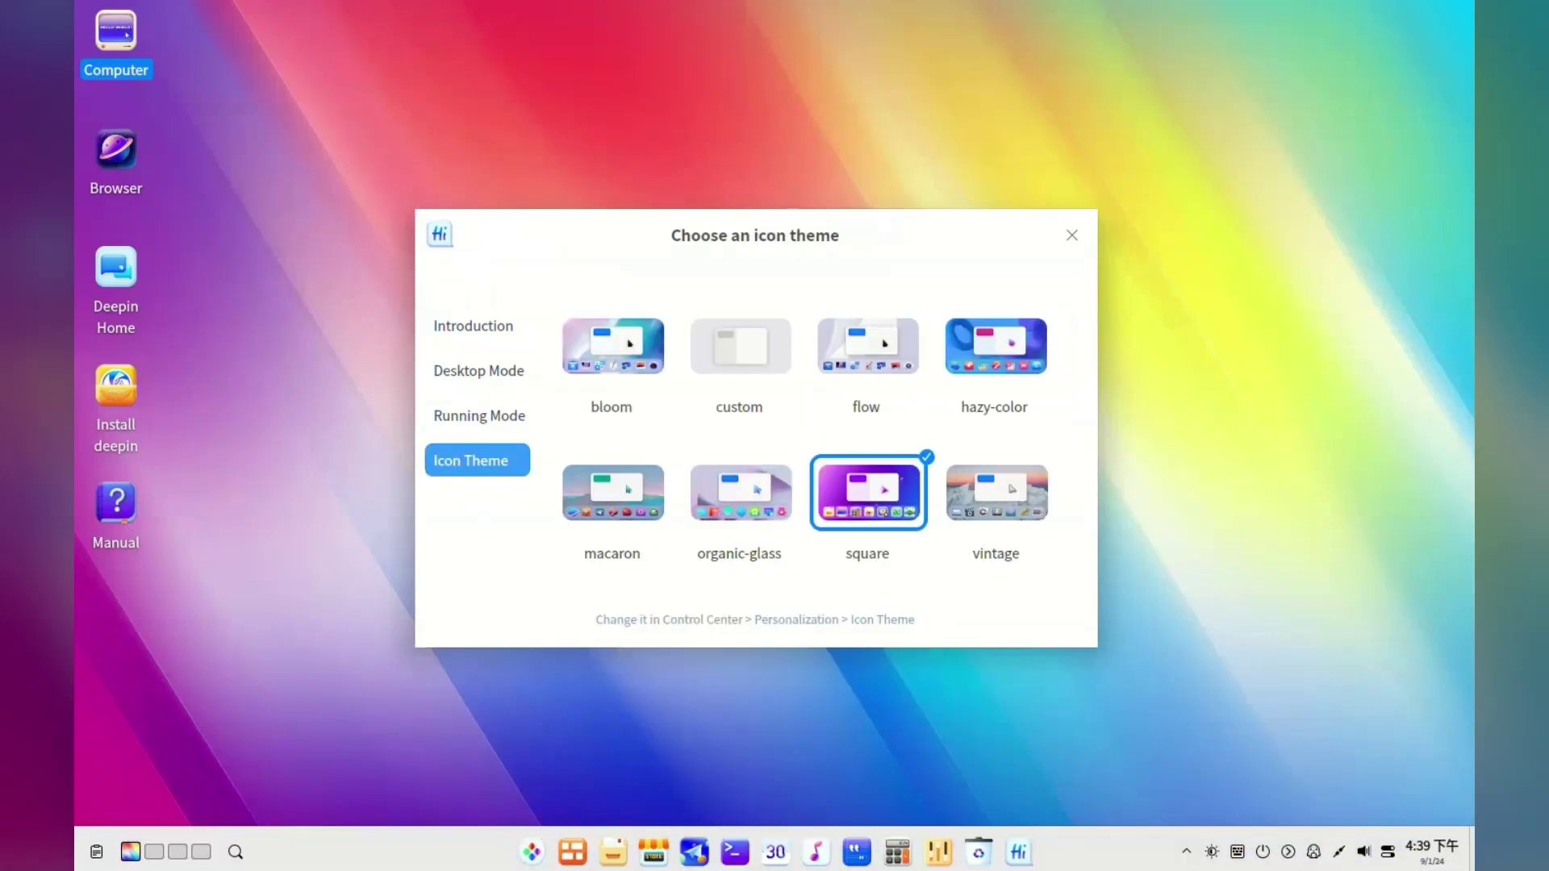
Preview the custom, flow, hazy-color, vintage, square and organic-glass icon themes, ending on bloom
left_click(613, 347)
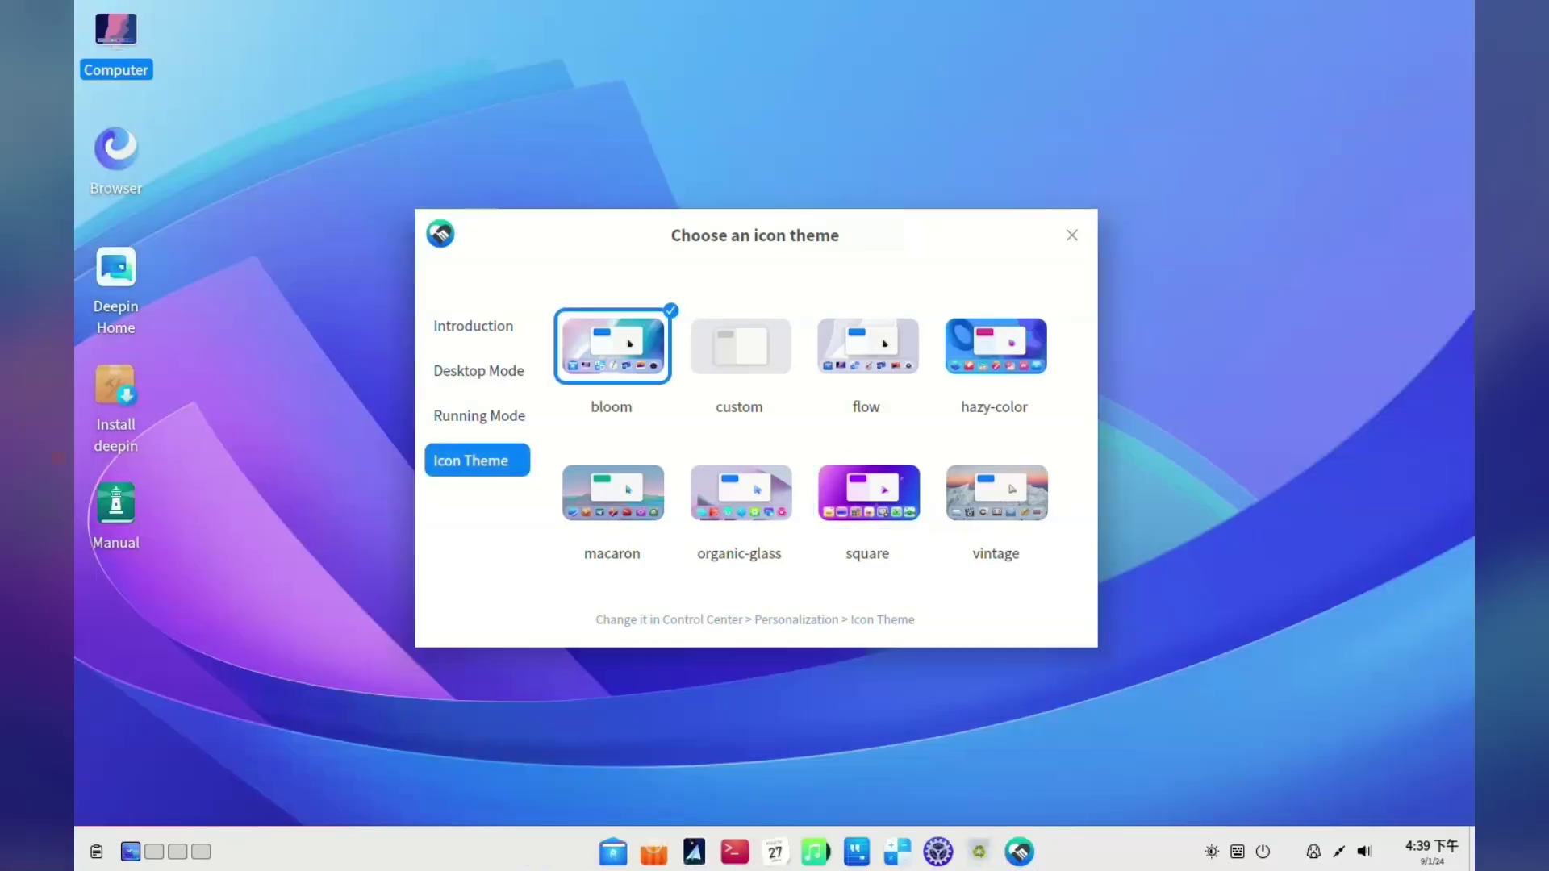
left_click(741, 347)
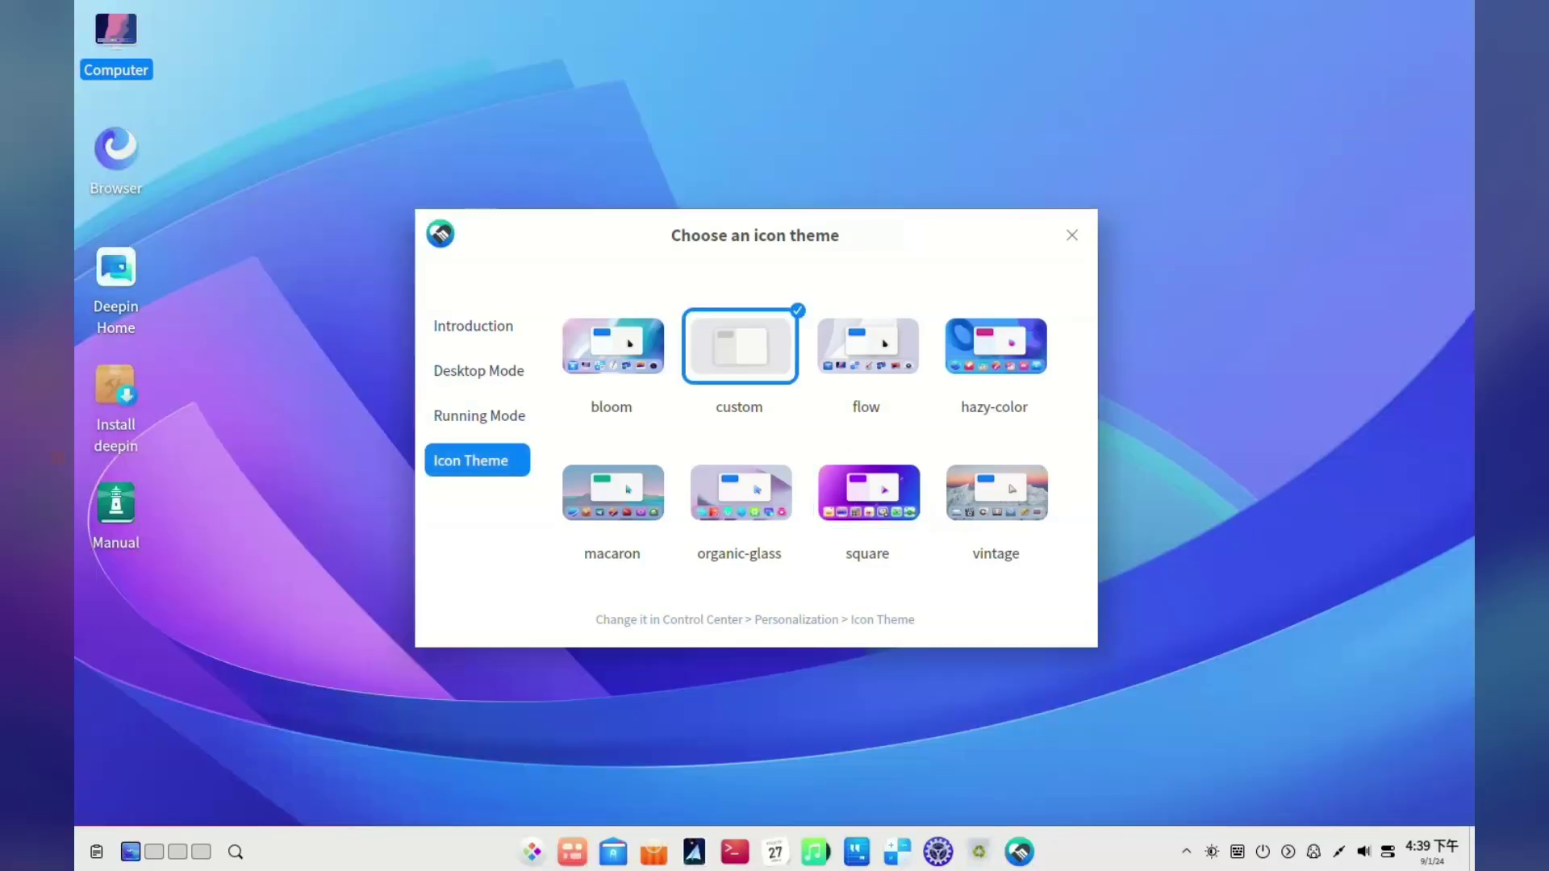
left_click(868, 347)
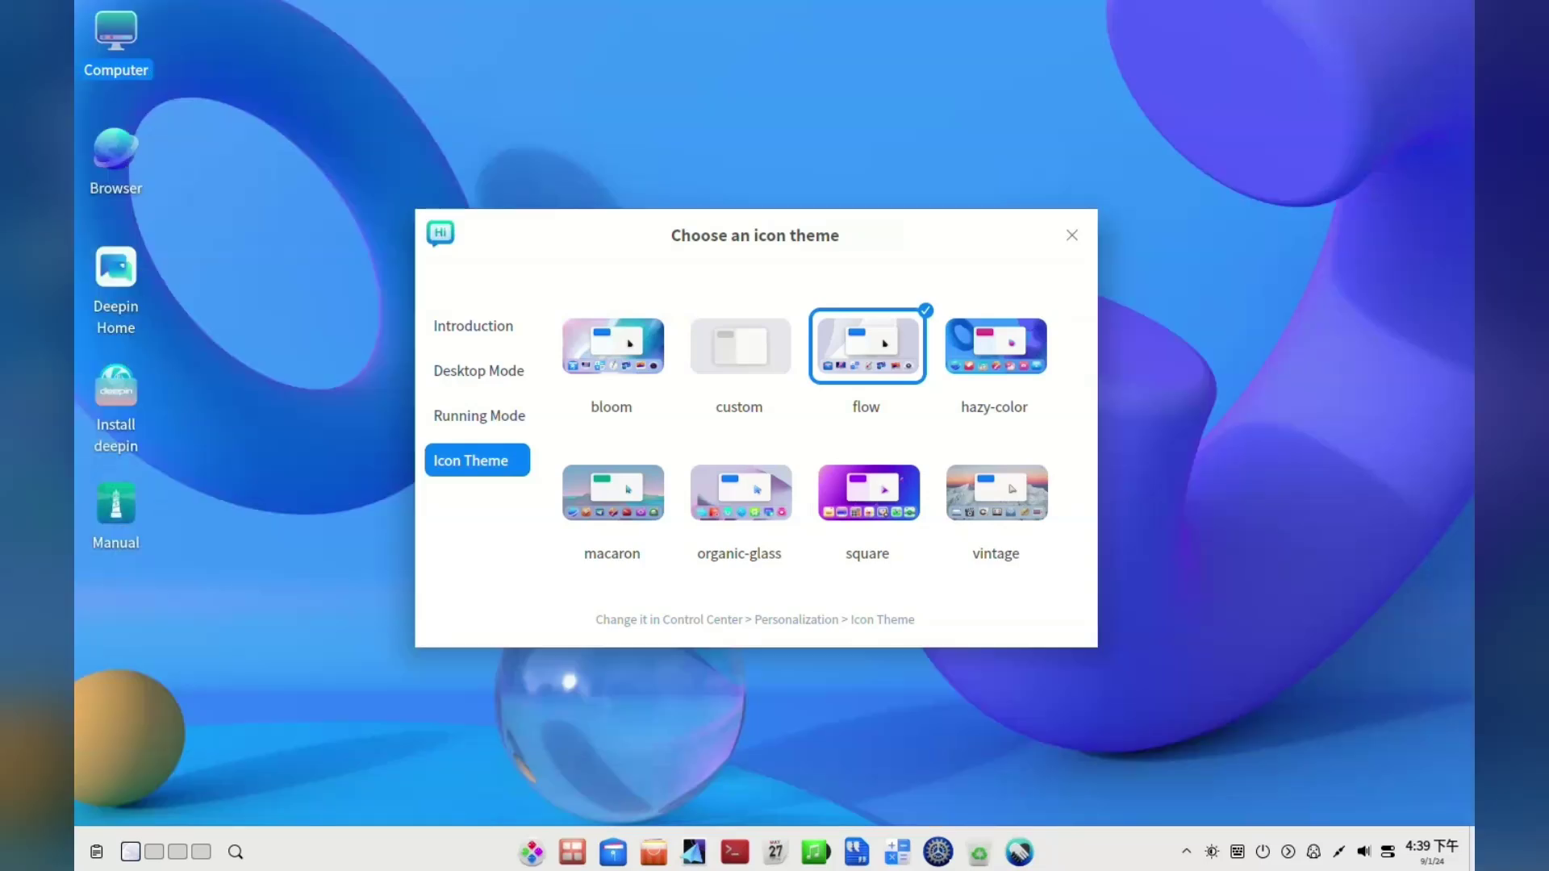
left_click(996, 347)
left_click(996, 493)
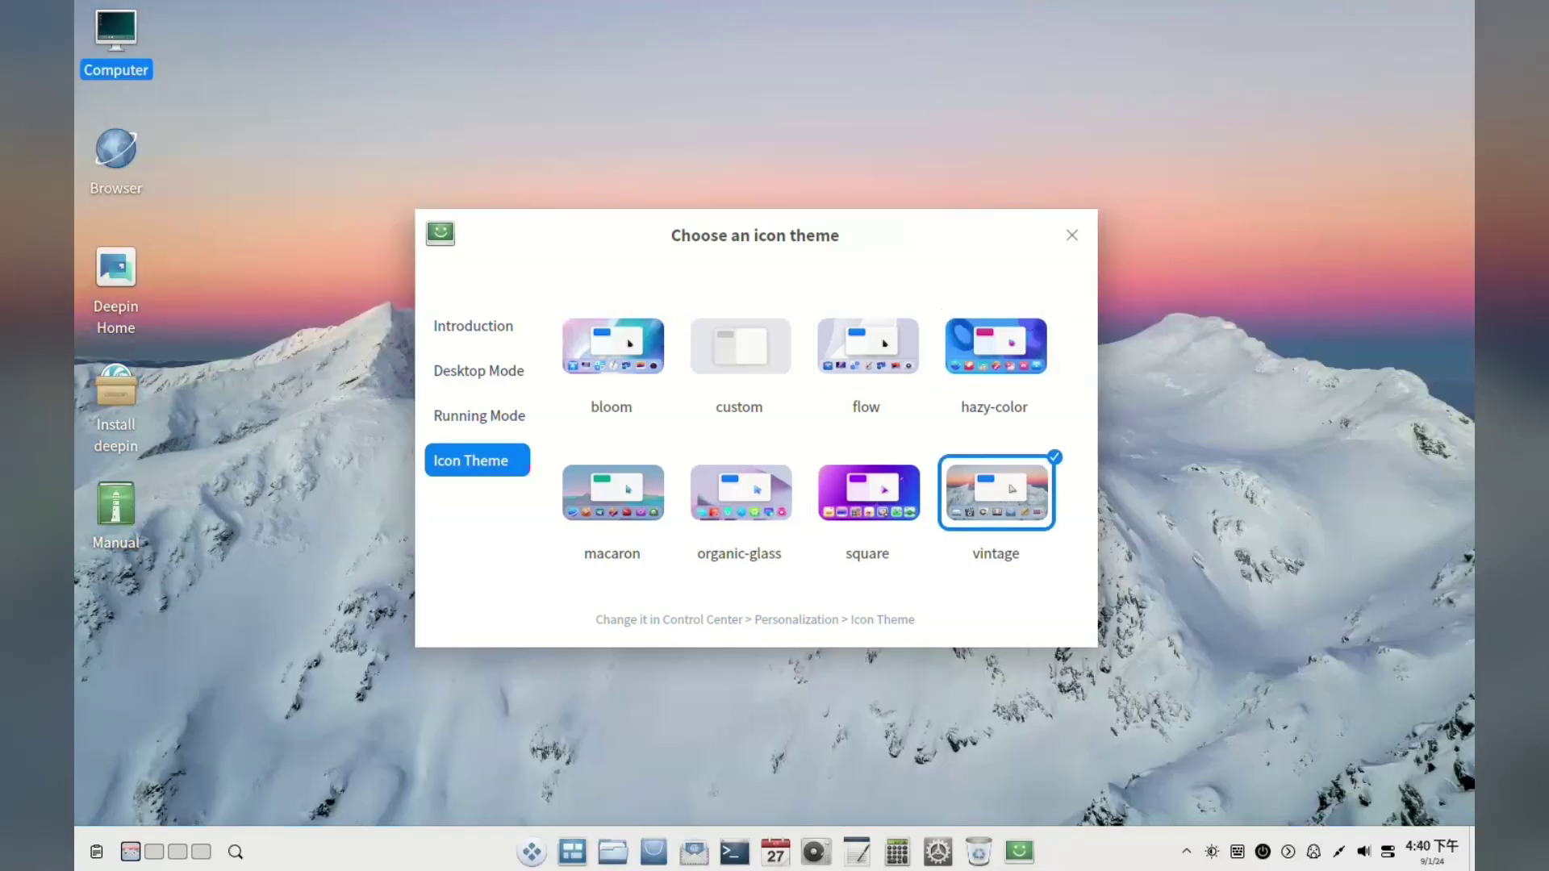
left_click(869, 492)
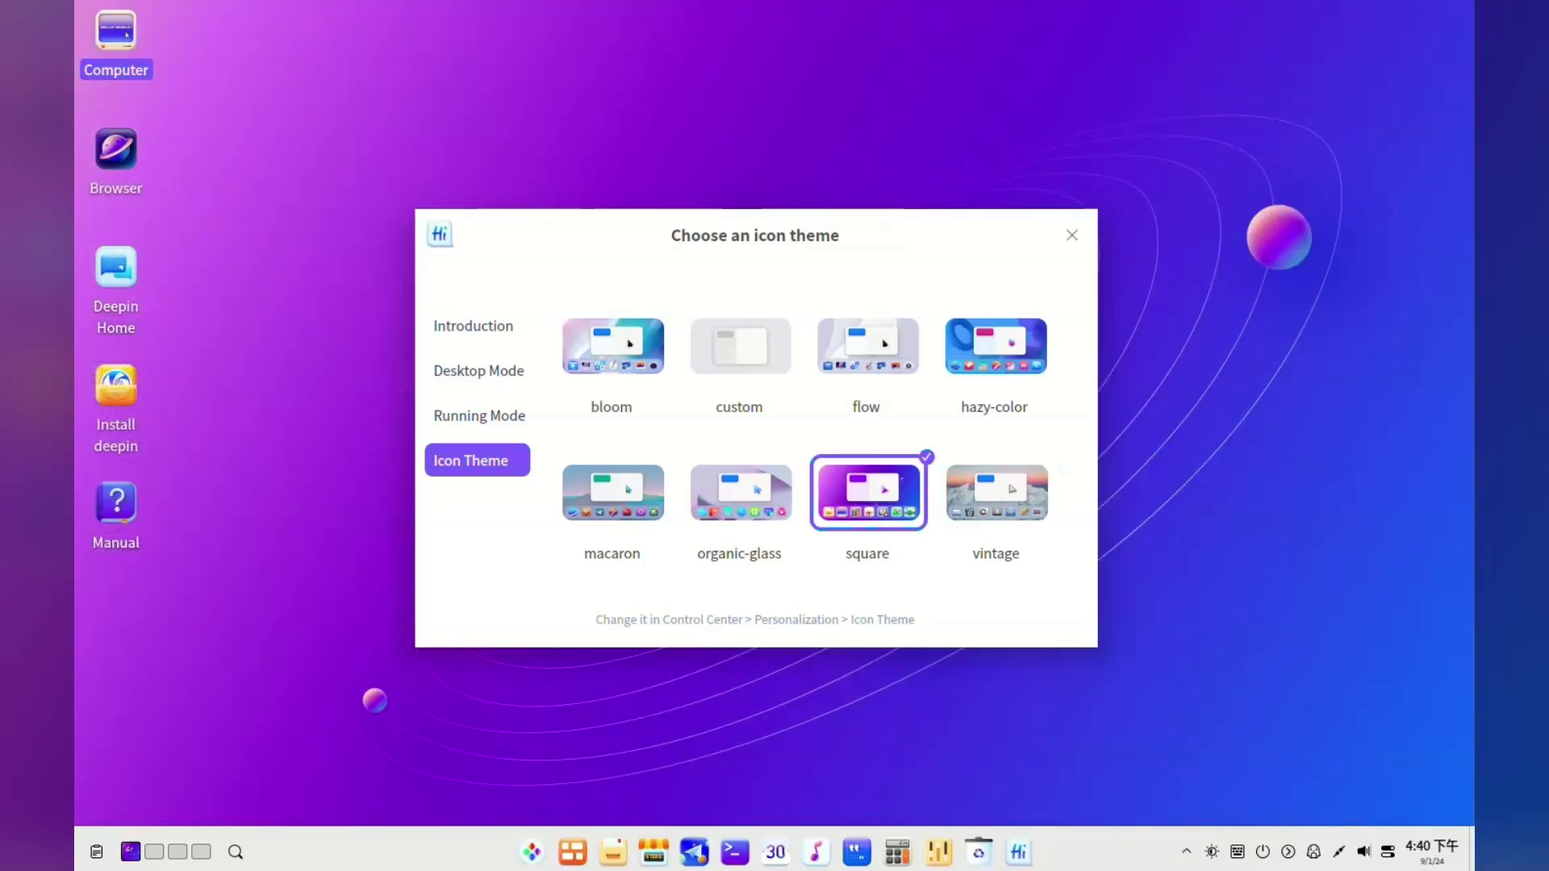
left_click(741, 492)
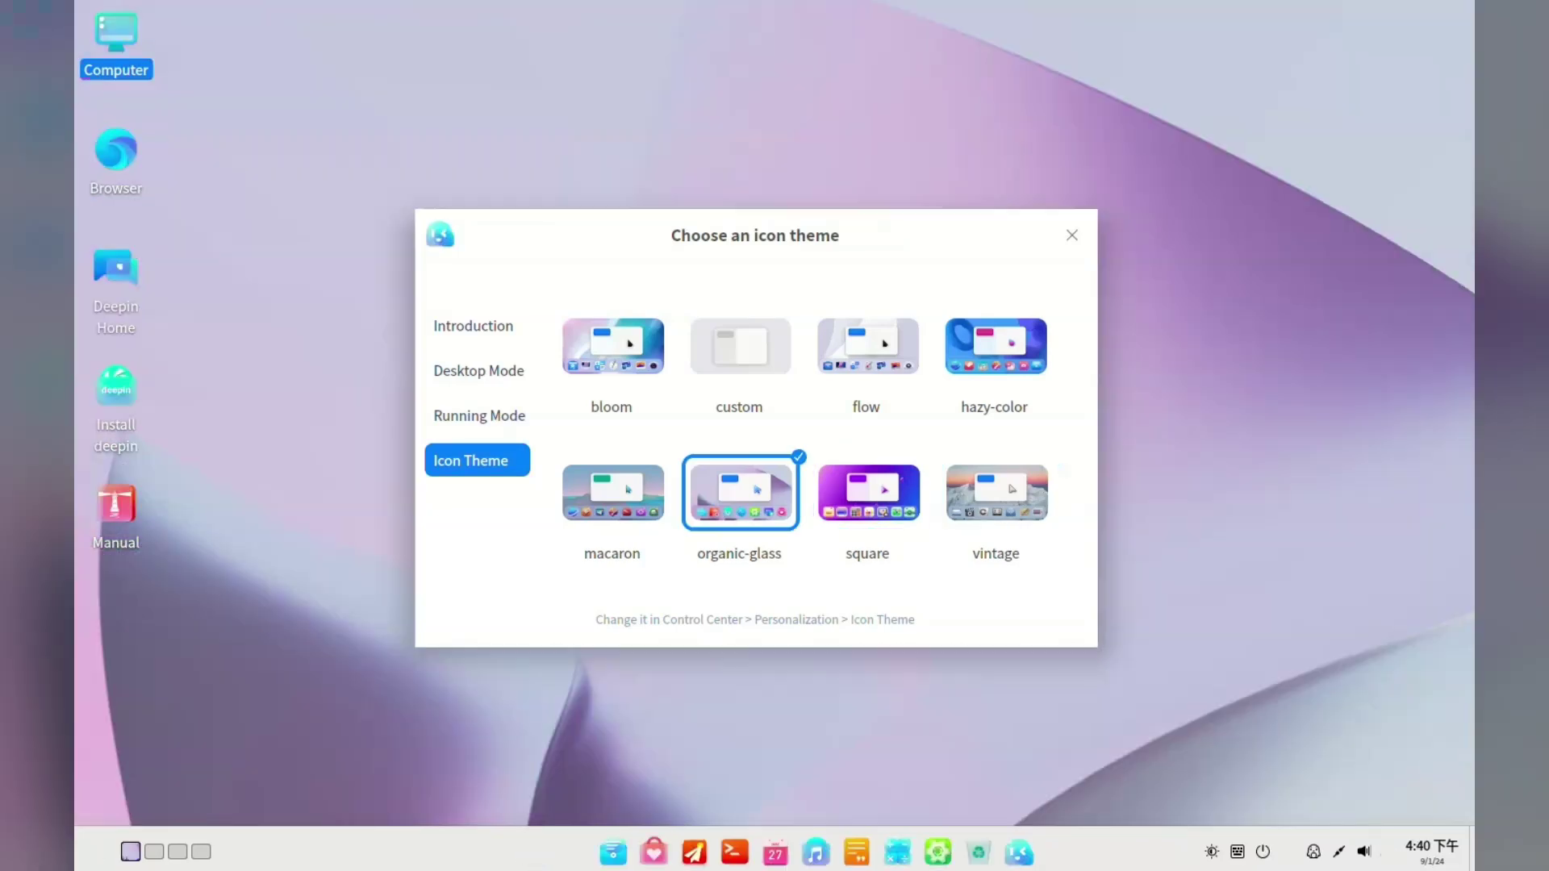
left_click(613, 347)
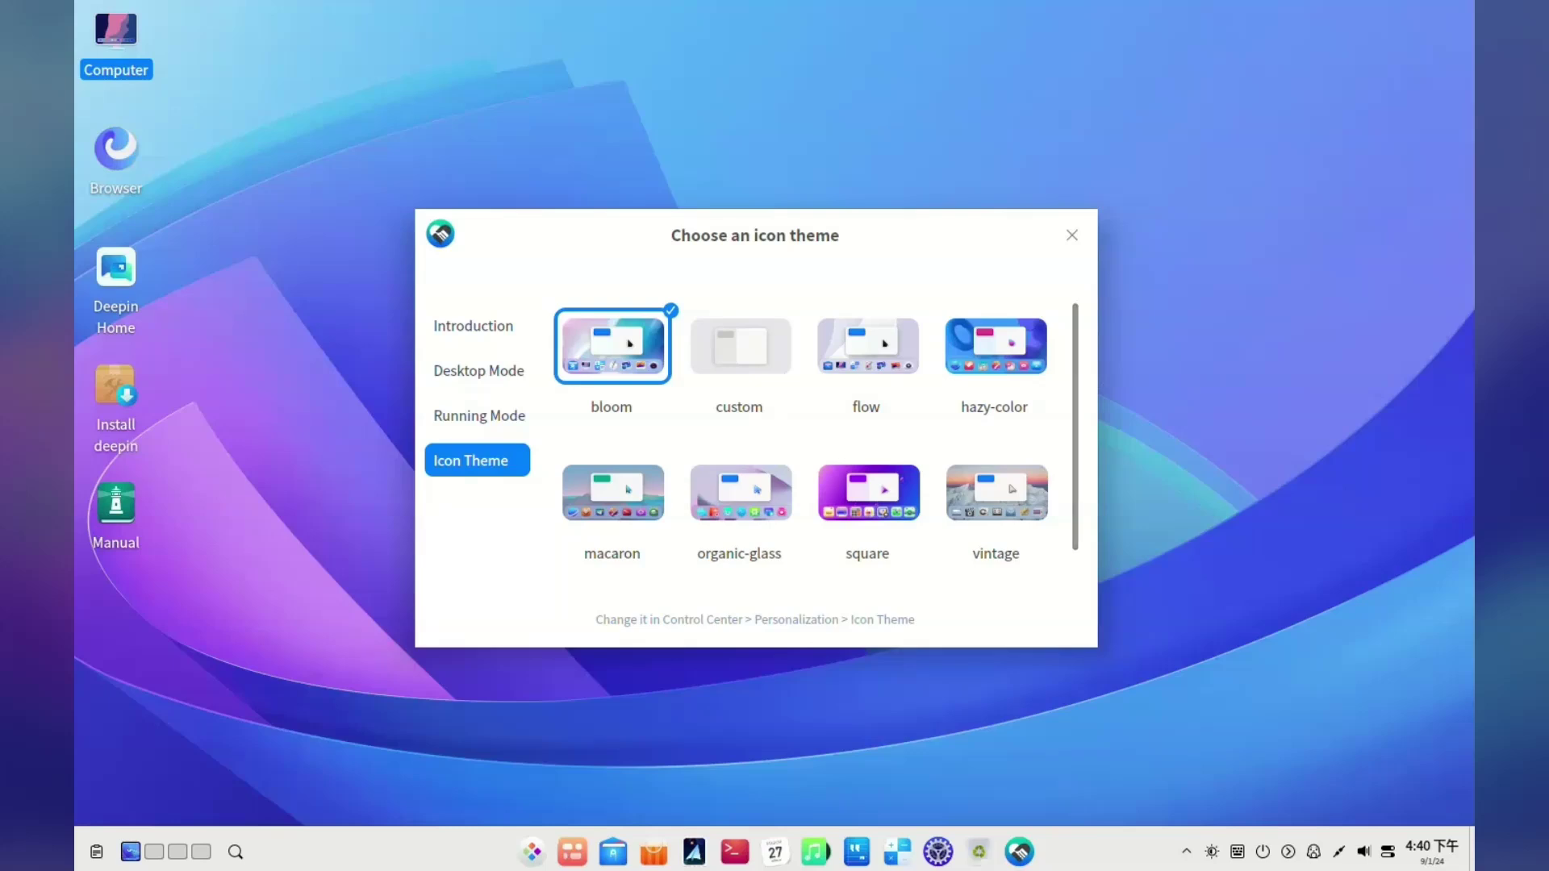
scroll(814, 432, "down", 1)
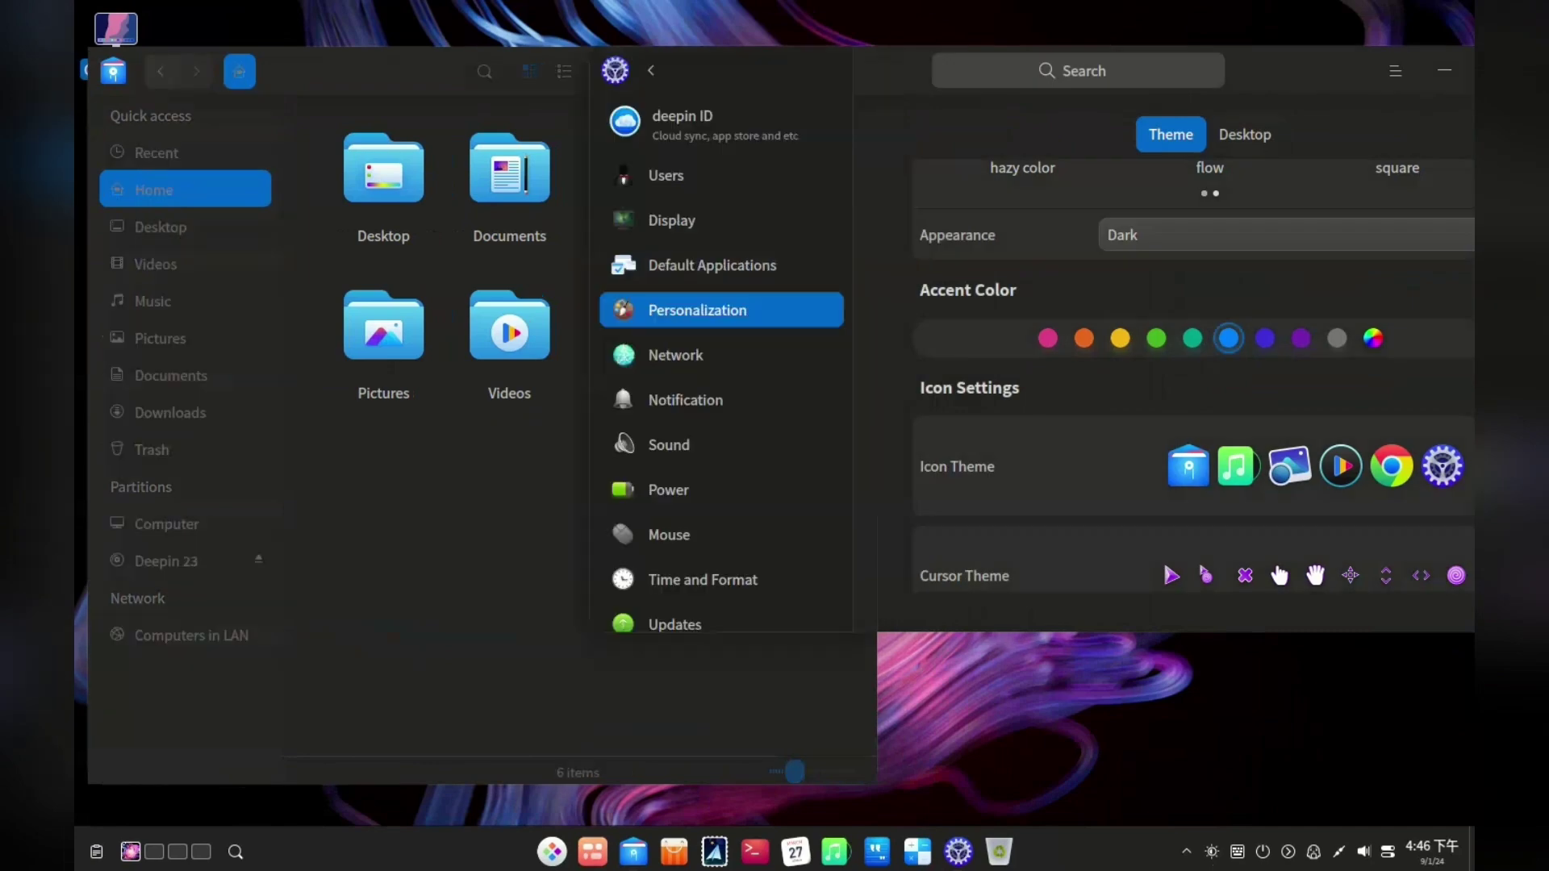
Apply the square icon theme, then the macaron icon theme
left_click(1009, 452)
left_click(1048, 129)
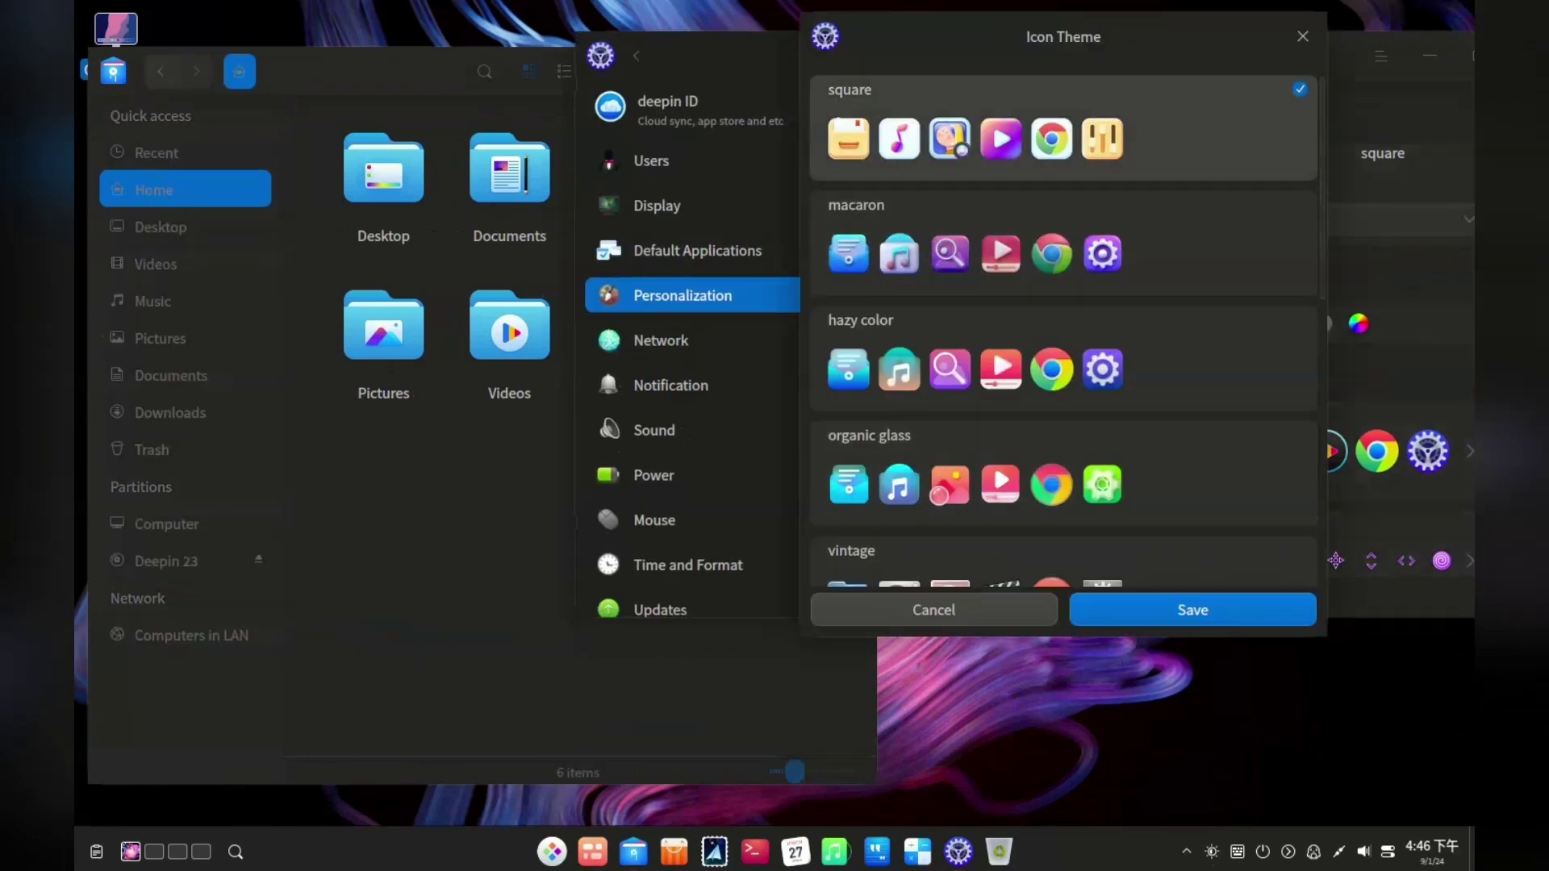
left_click(1192, 610)
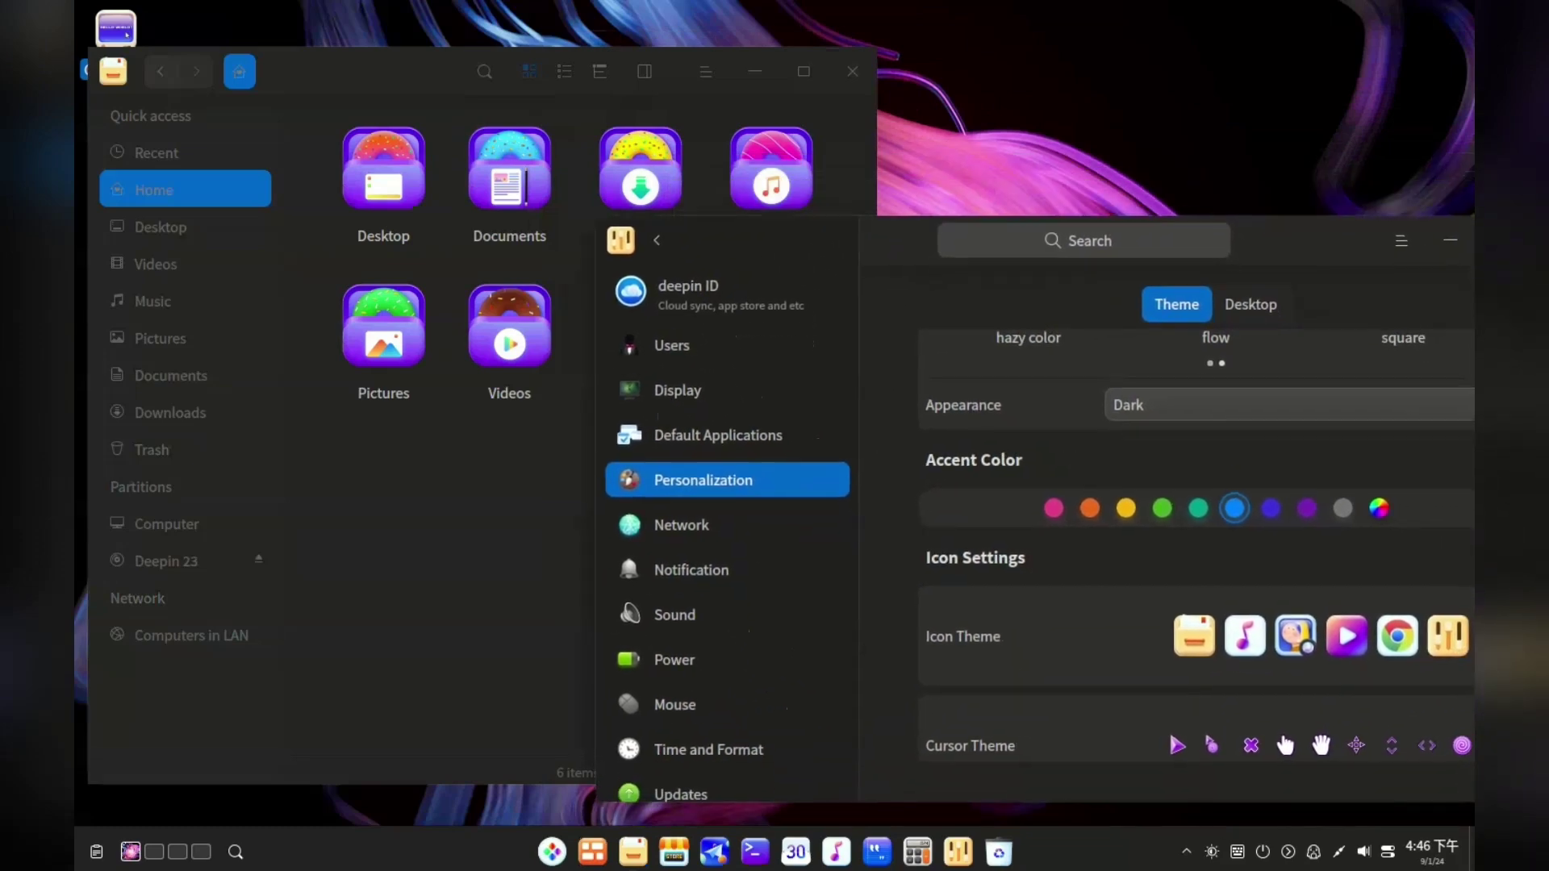
left_click(1008, 615)
left_click(1009, 411)
left_click(1207, 774)
Apply the vintage icon theme from the icon theme list
left_click(1009, 615)
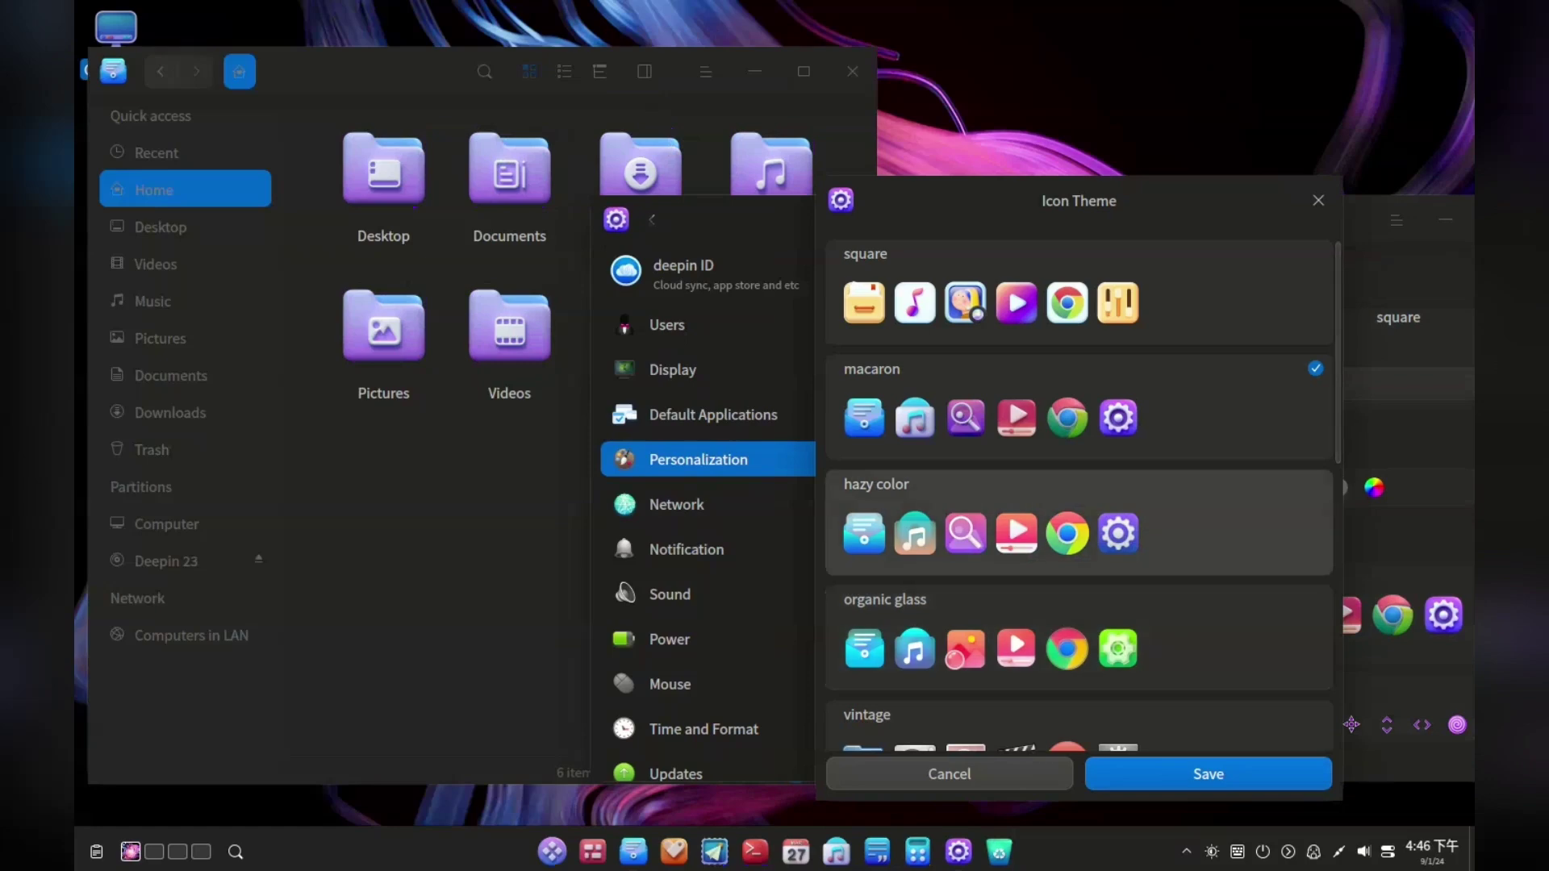
scroll(1211, 573, "down", 6)
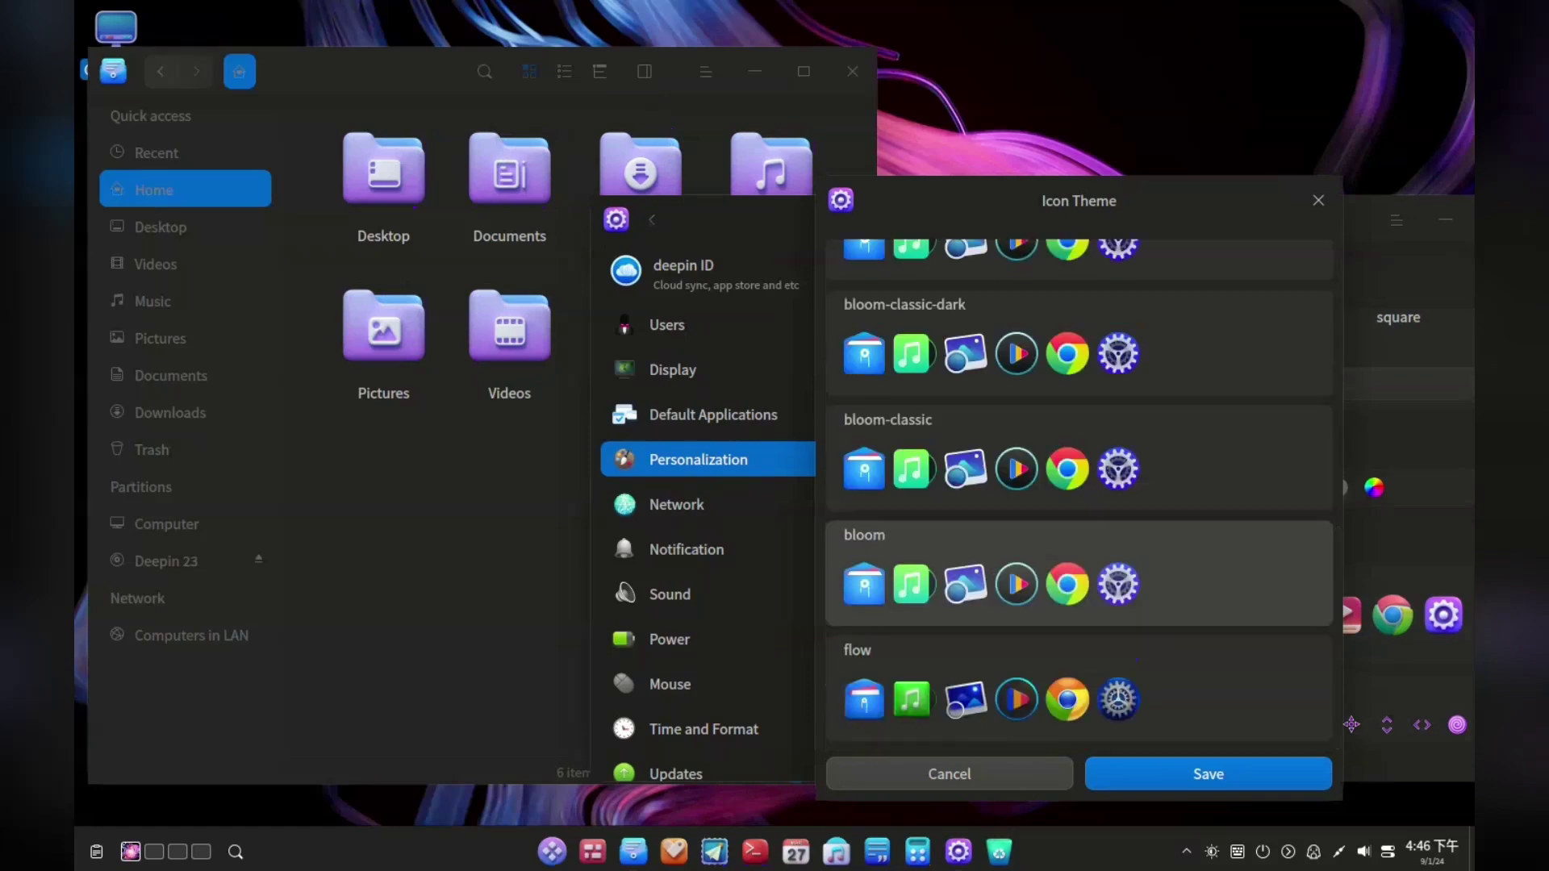
scroll(1081, 485, "up", 6)
scroll(1081, 484, "down", 3)
left_click(1008, 407)
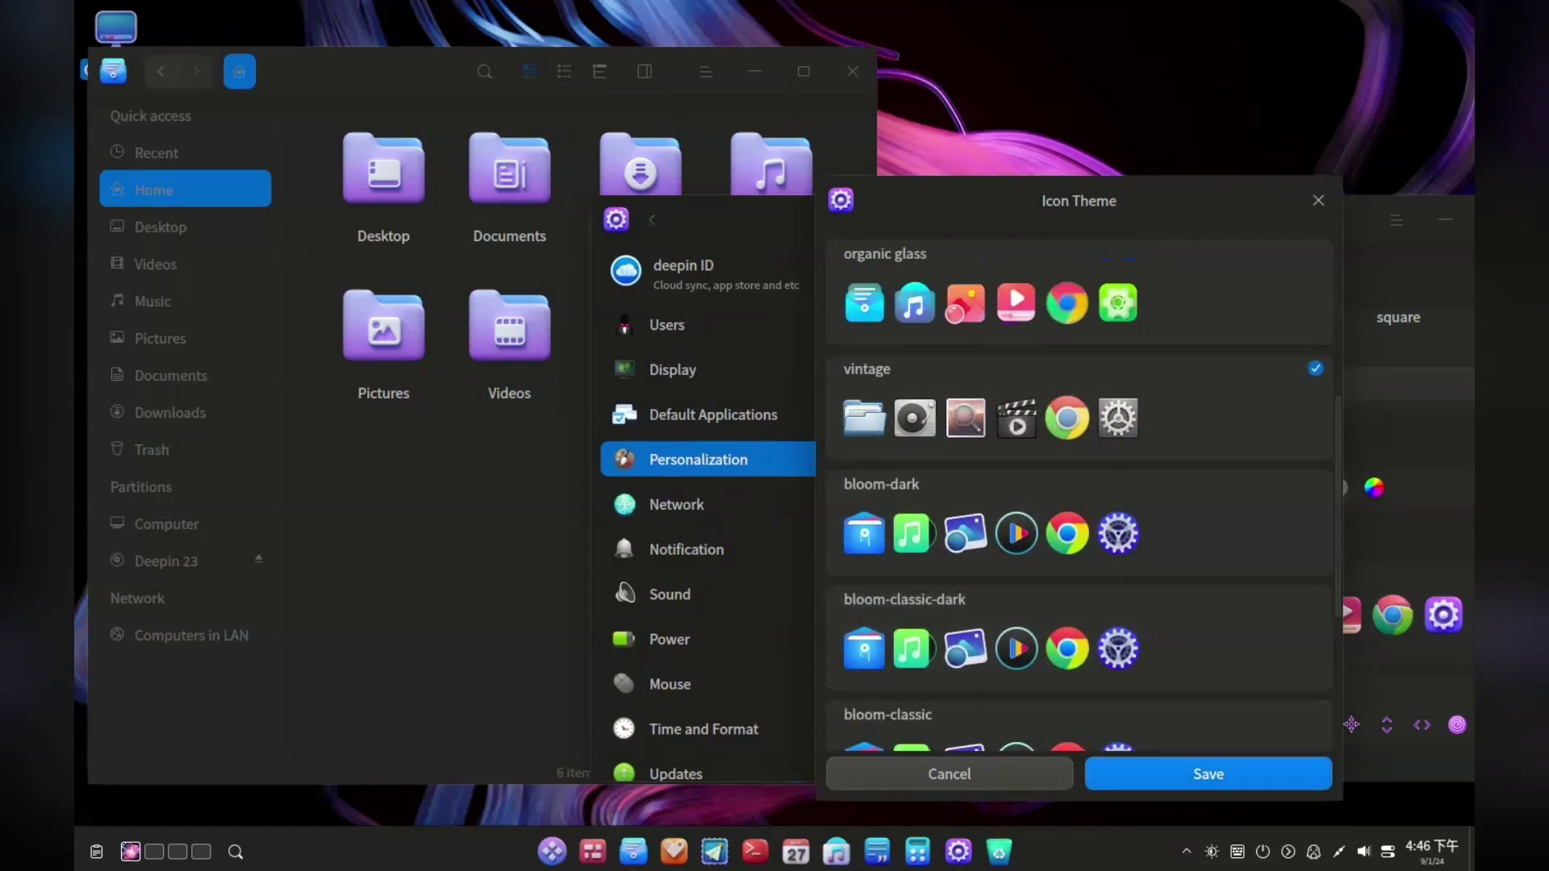
key("Return")
key("alt+Tab")
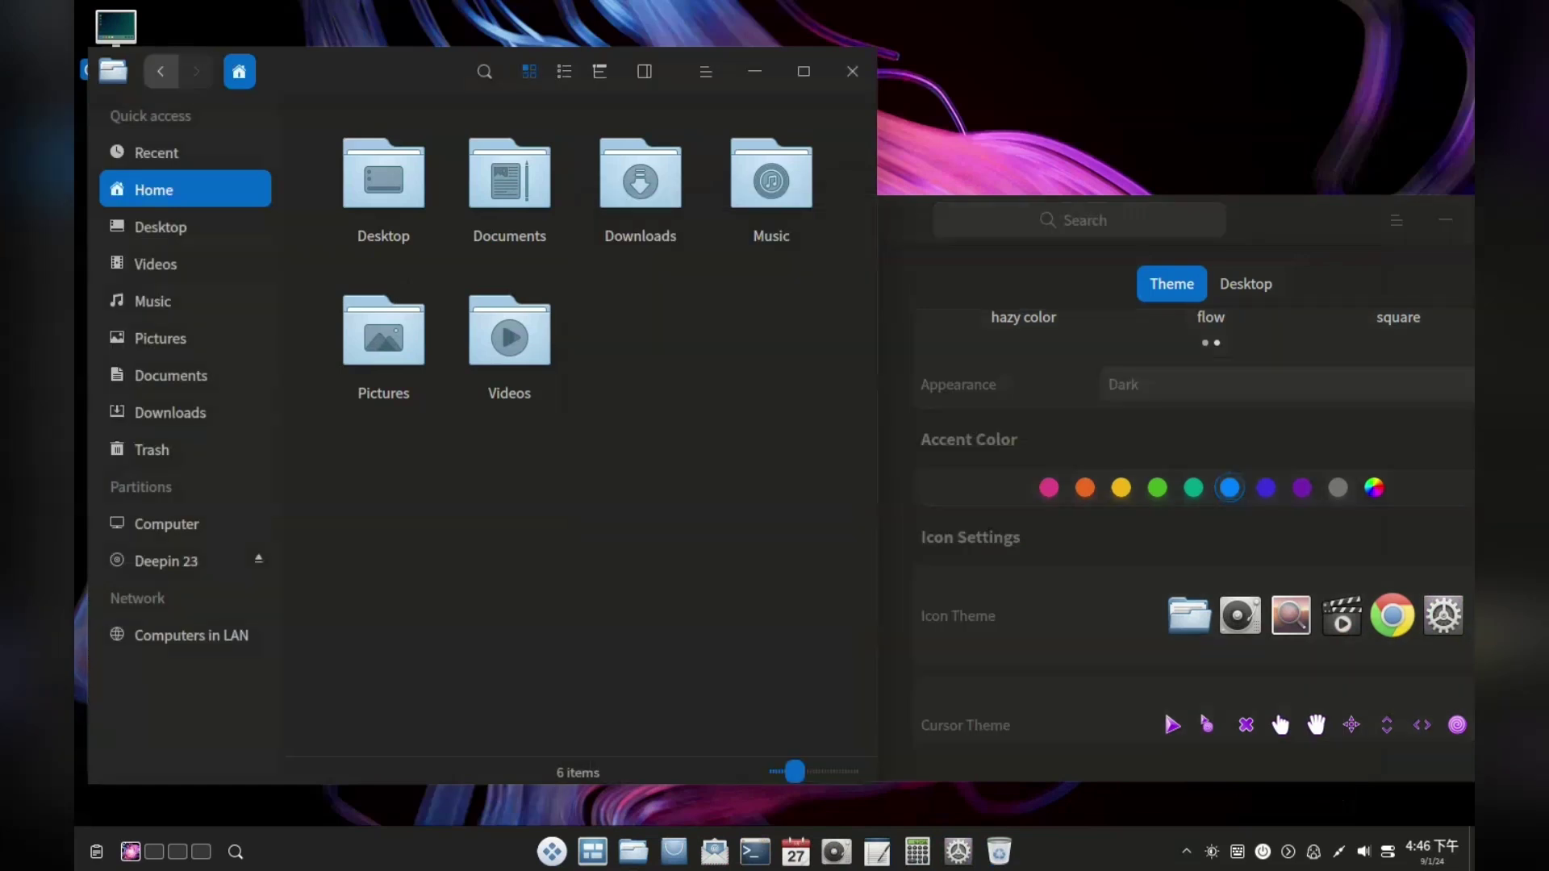
key("alt+Tab")
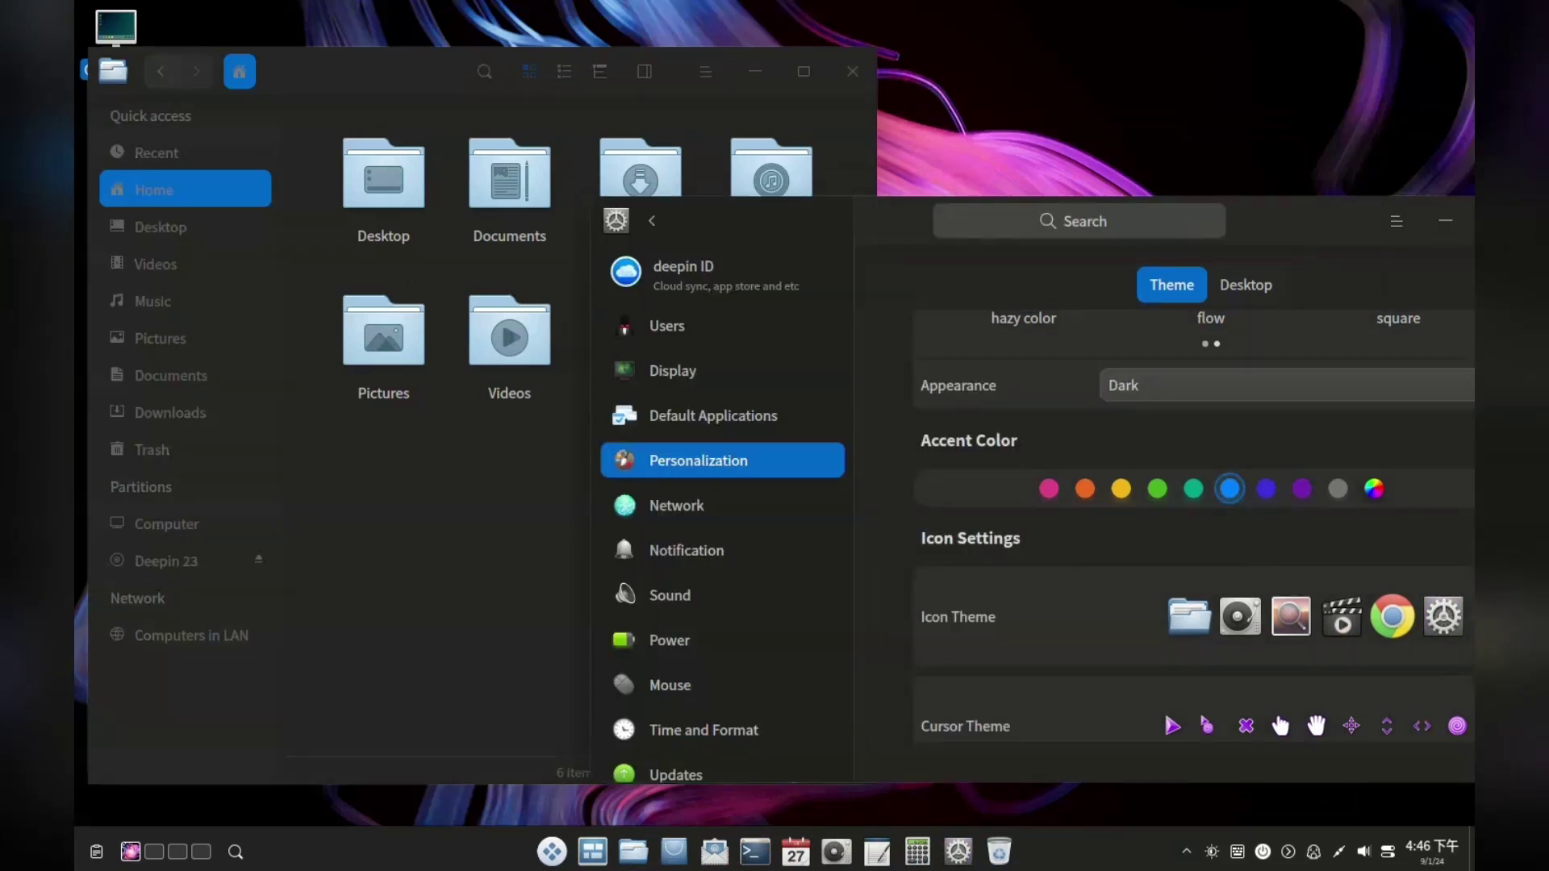
Try the green accent, keep blue, and apply the hazy color icon theme
left_click(1157, 488)
left_click(1229, 488)
left_click(1049, 616)
left_click(1073, 520)
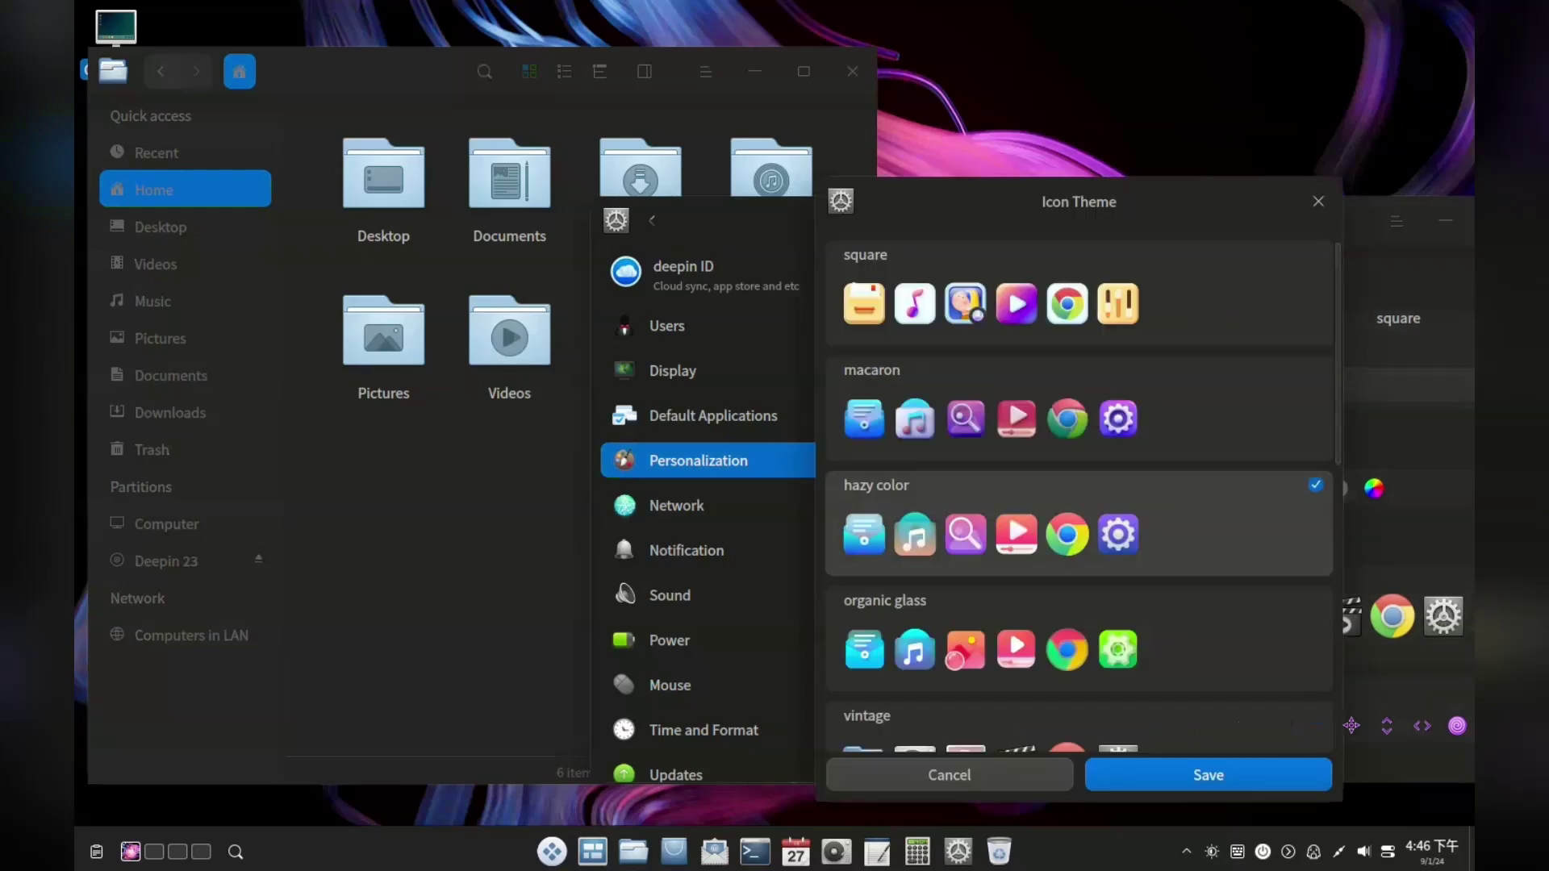
left_click(1208, 775)
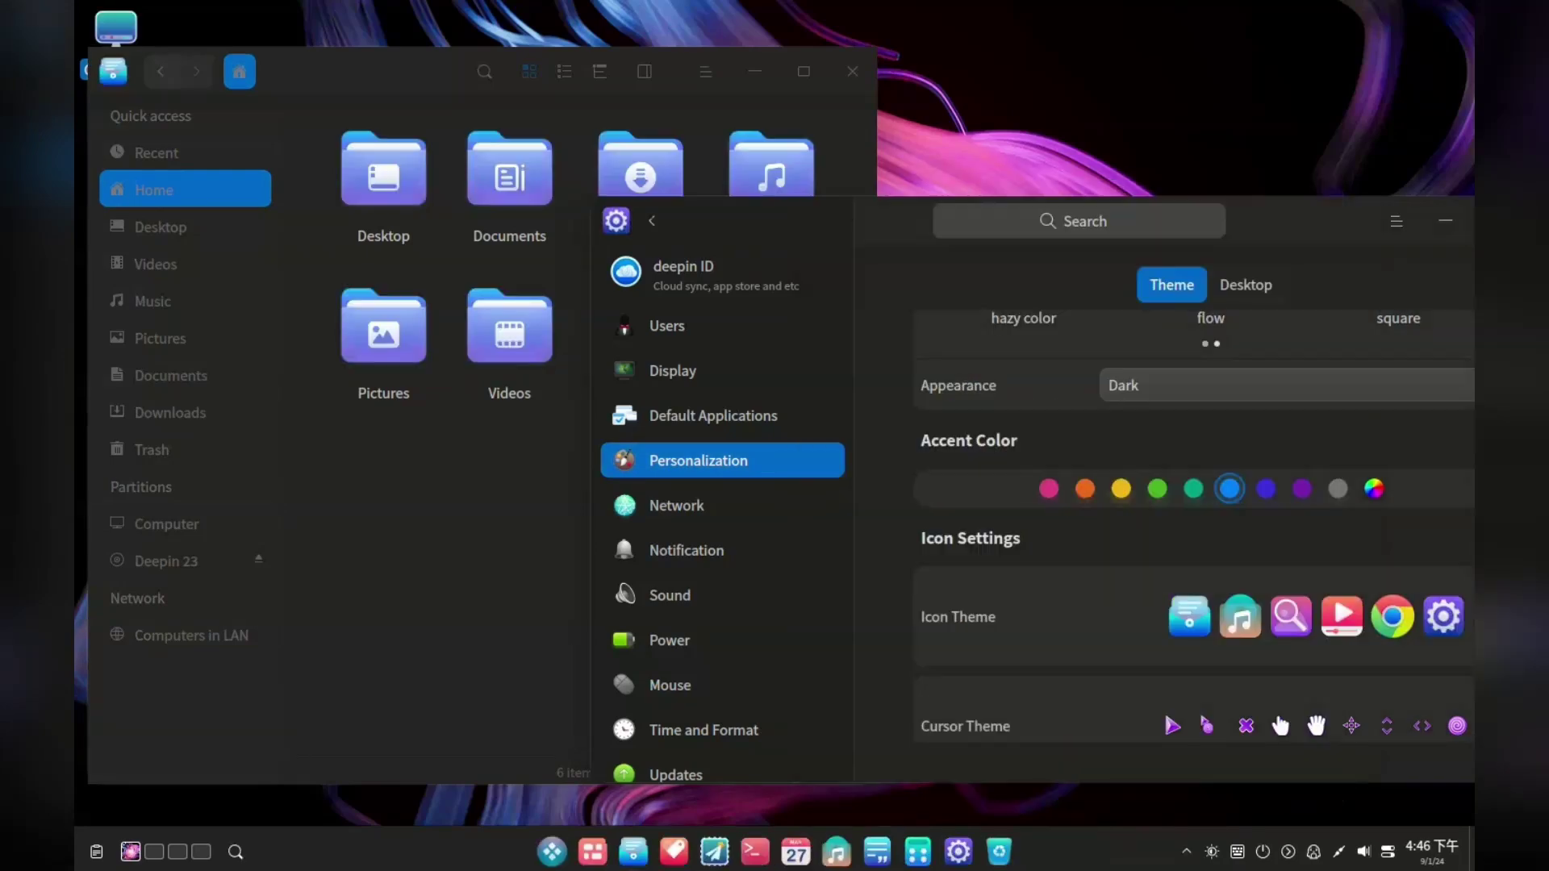
left_click_drag(871, 220, 481, 123)
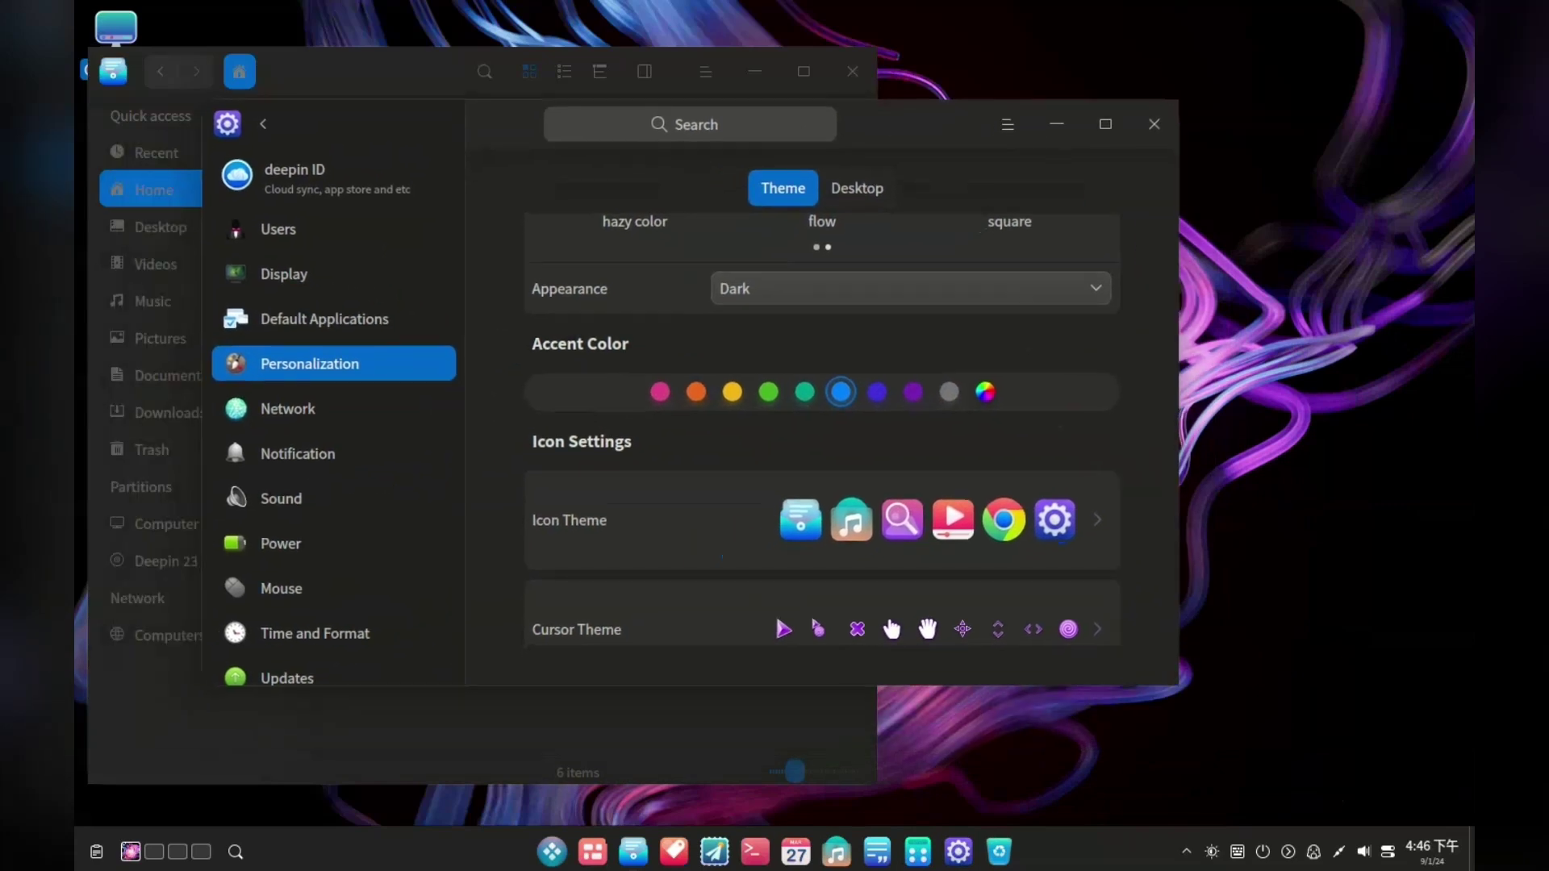
Show the Dock settings and keep the dock alignment centred
left_click(857, 188)
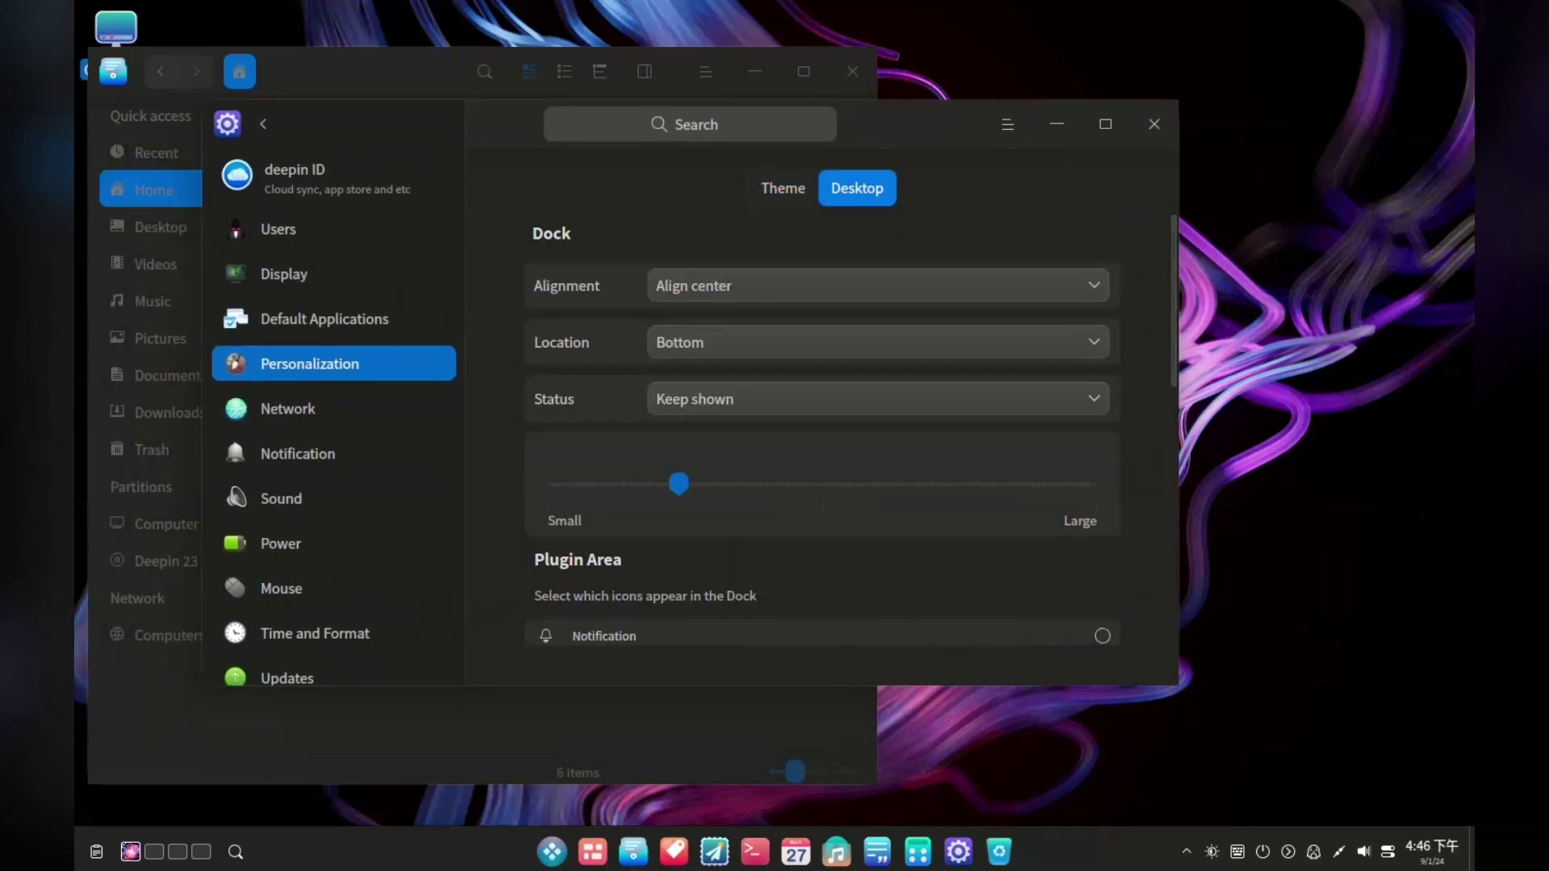
left_click(806, 285)
left_click(702, 288)
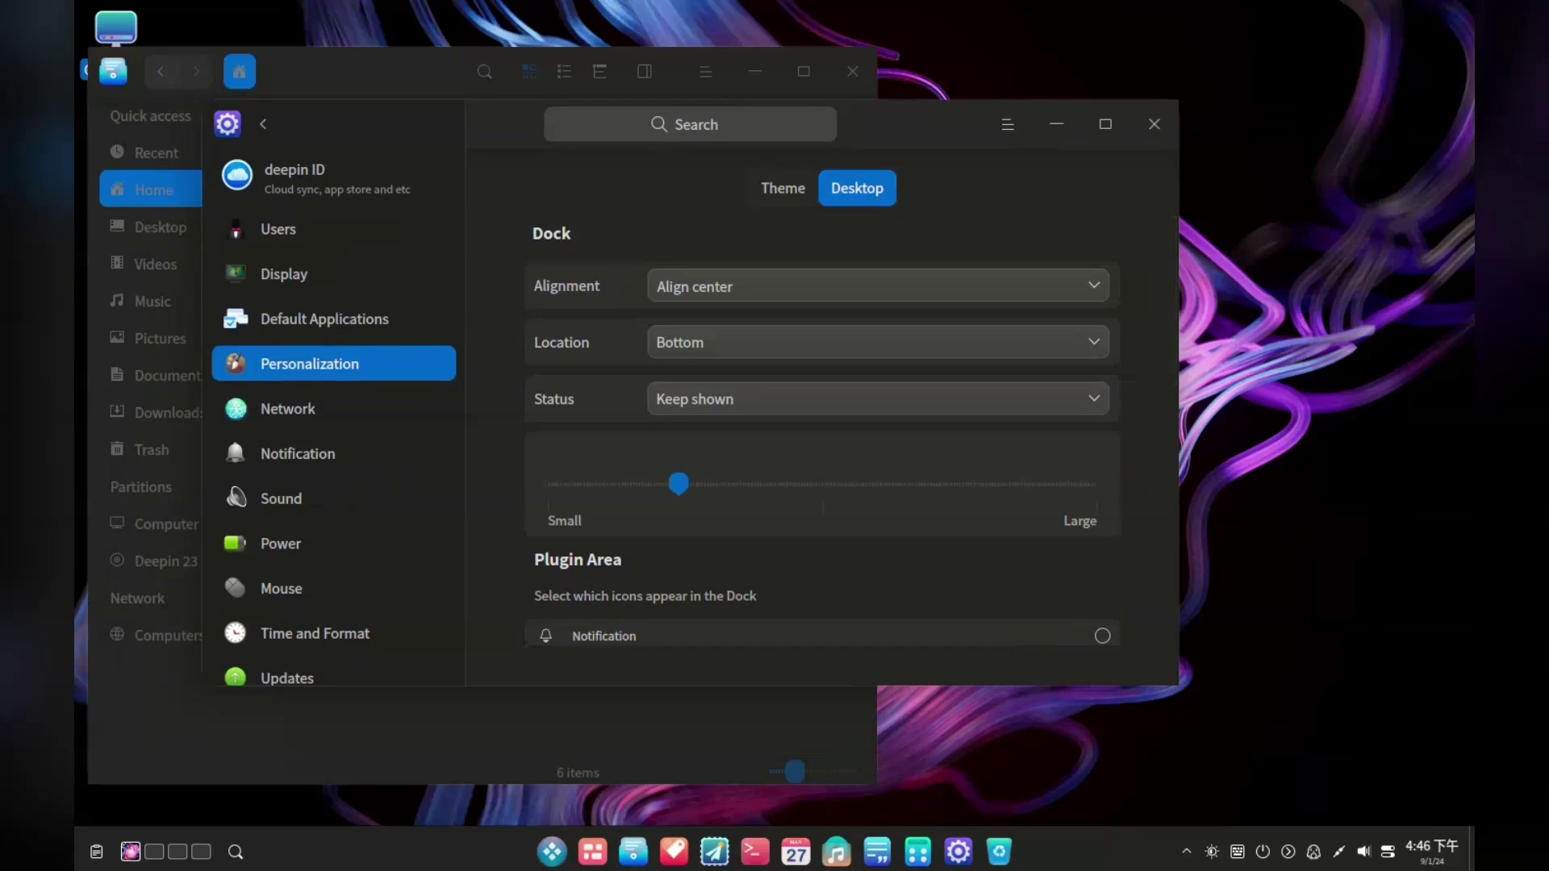
left_click(807, 286)
left_click(709, 256)
Move the dock to the top, back to the bottom, and enlarge it slightly
left_click(807, 343)
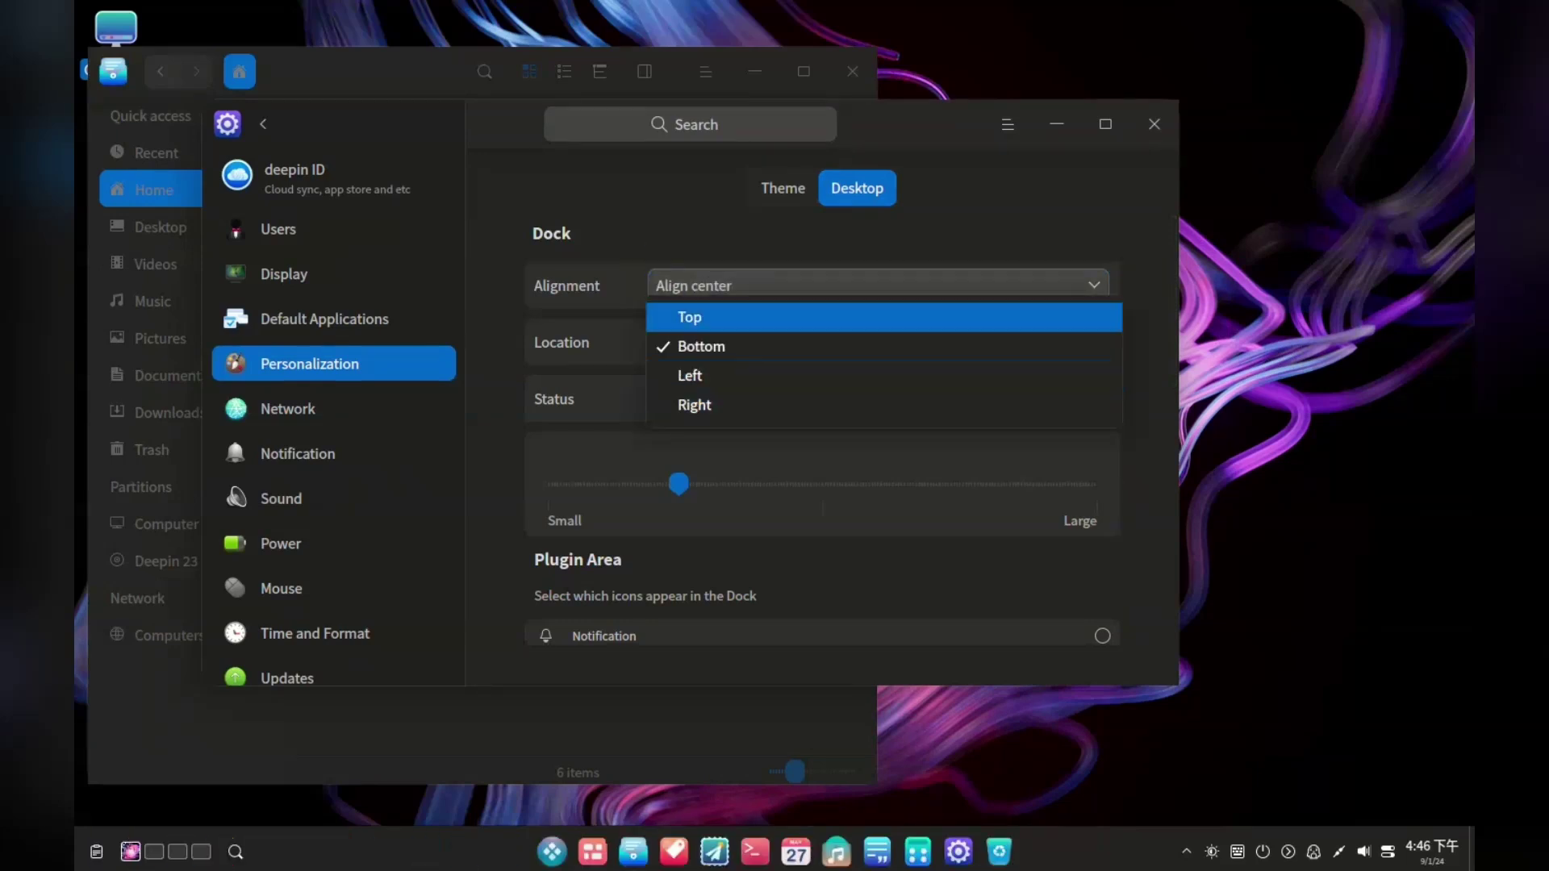
left_click(692, 314)
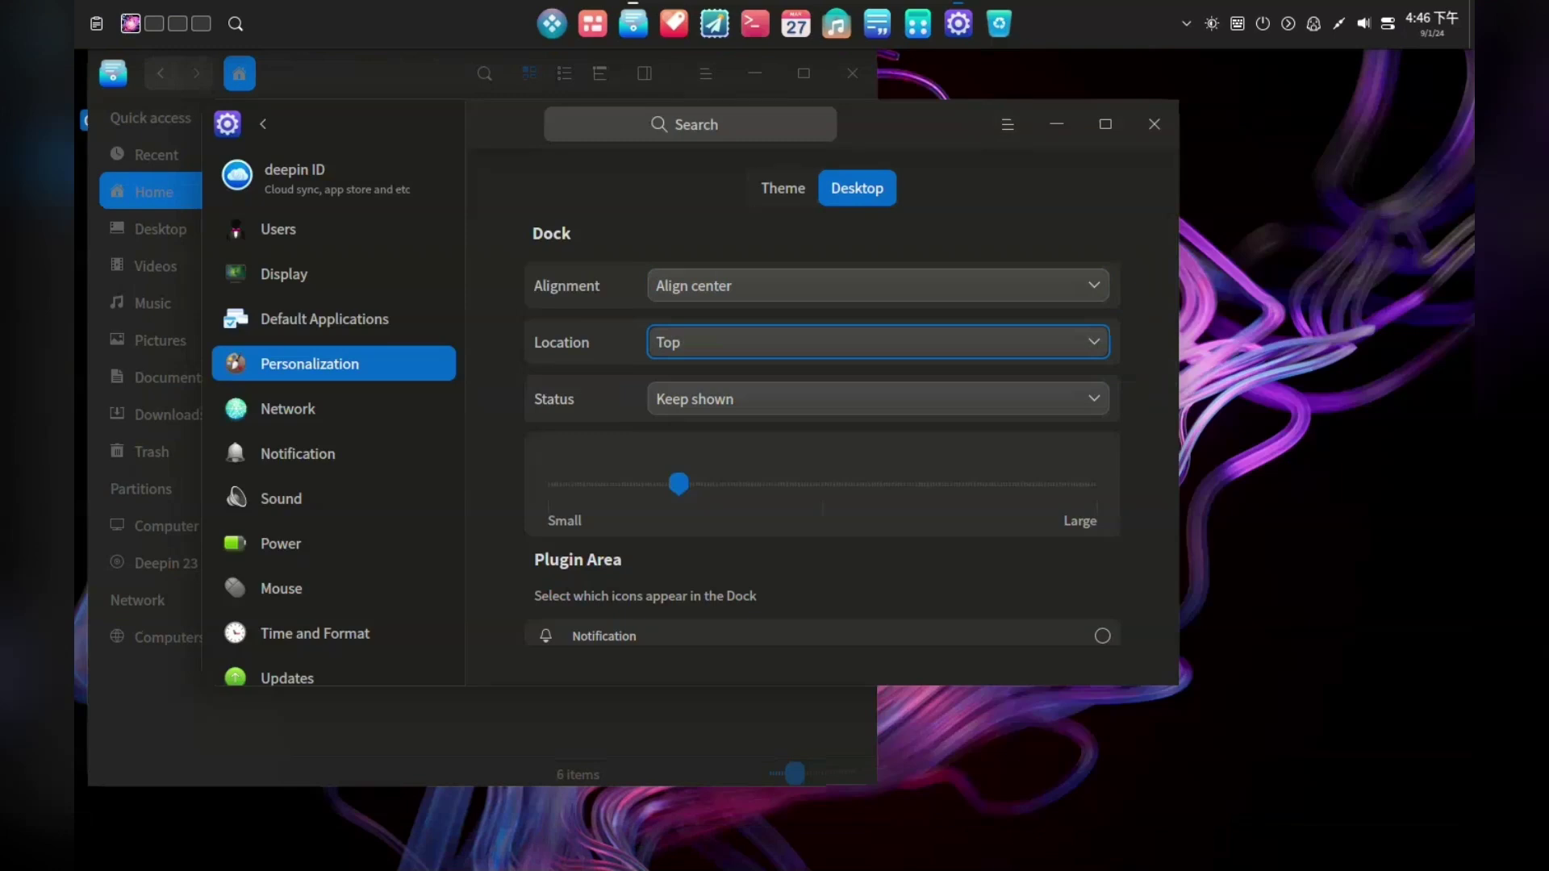
key("space")
key("Down")
key("Return")
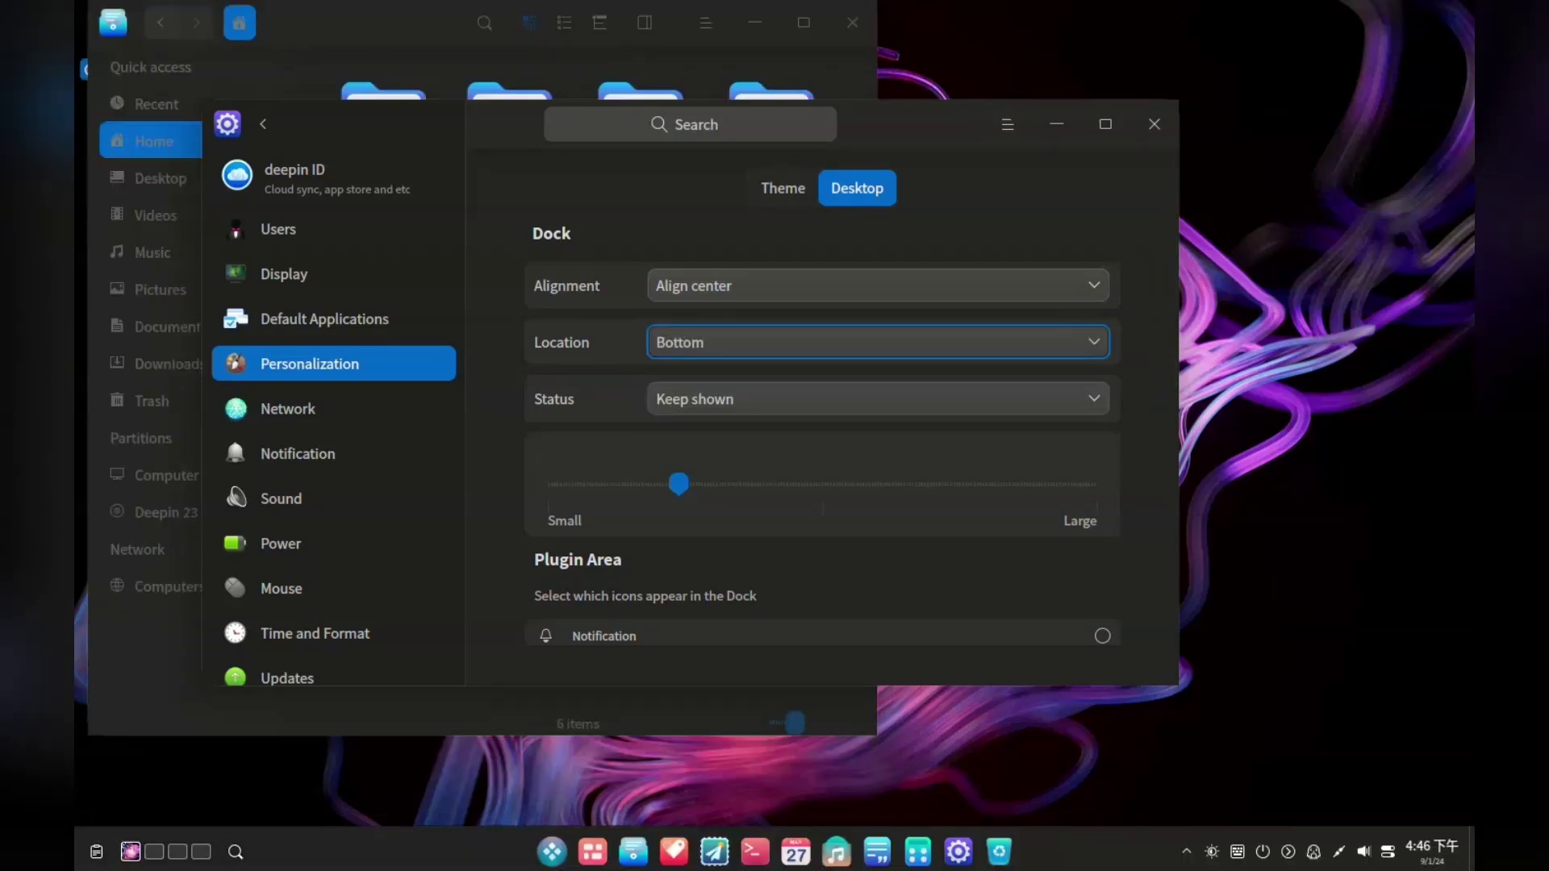
key("Tab")
key("Right")
key("Right")
key("Right")
key("Right")
key("Right")
key("Right")
key("Left")
key("Left")
key("Left")
key("Left")
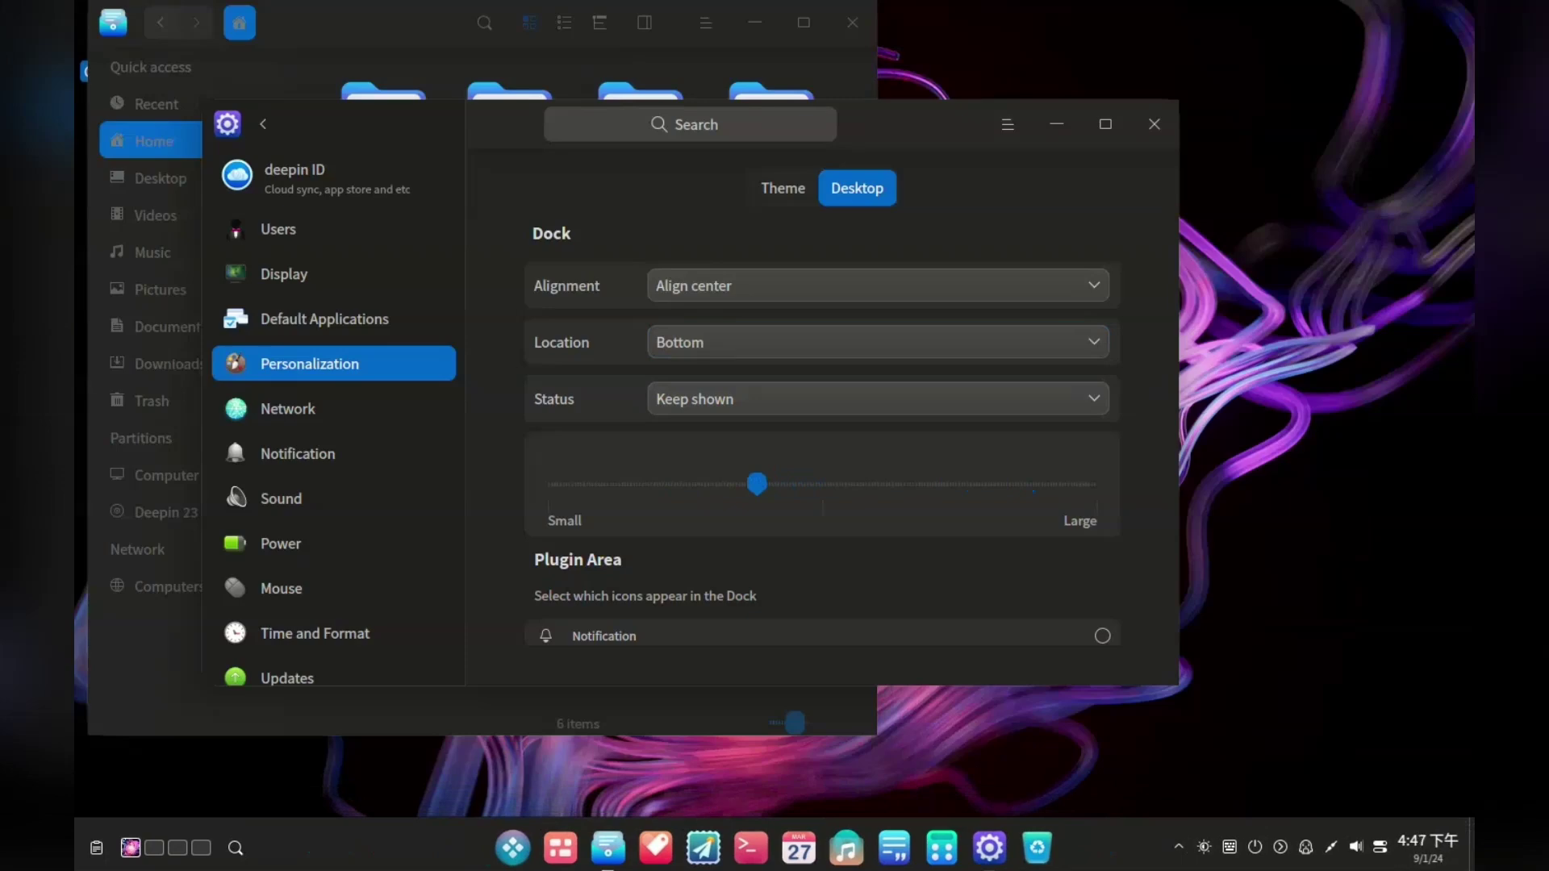
scroll(823, 427, "down", 3)
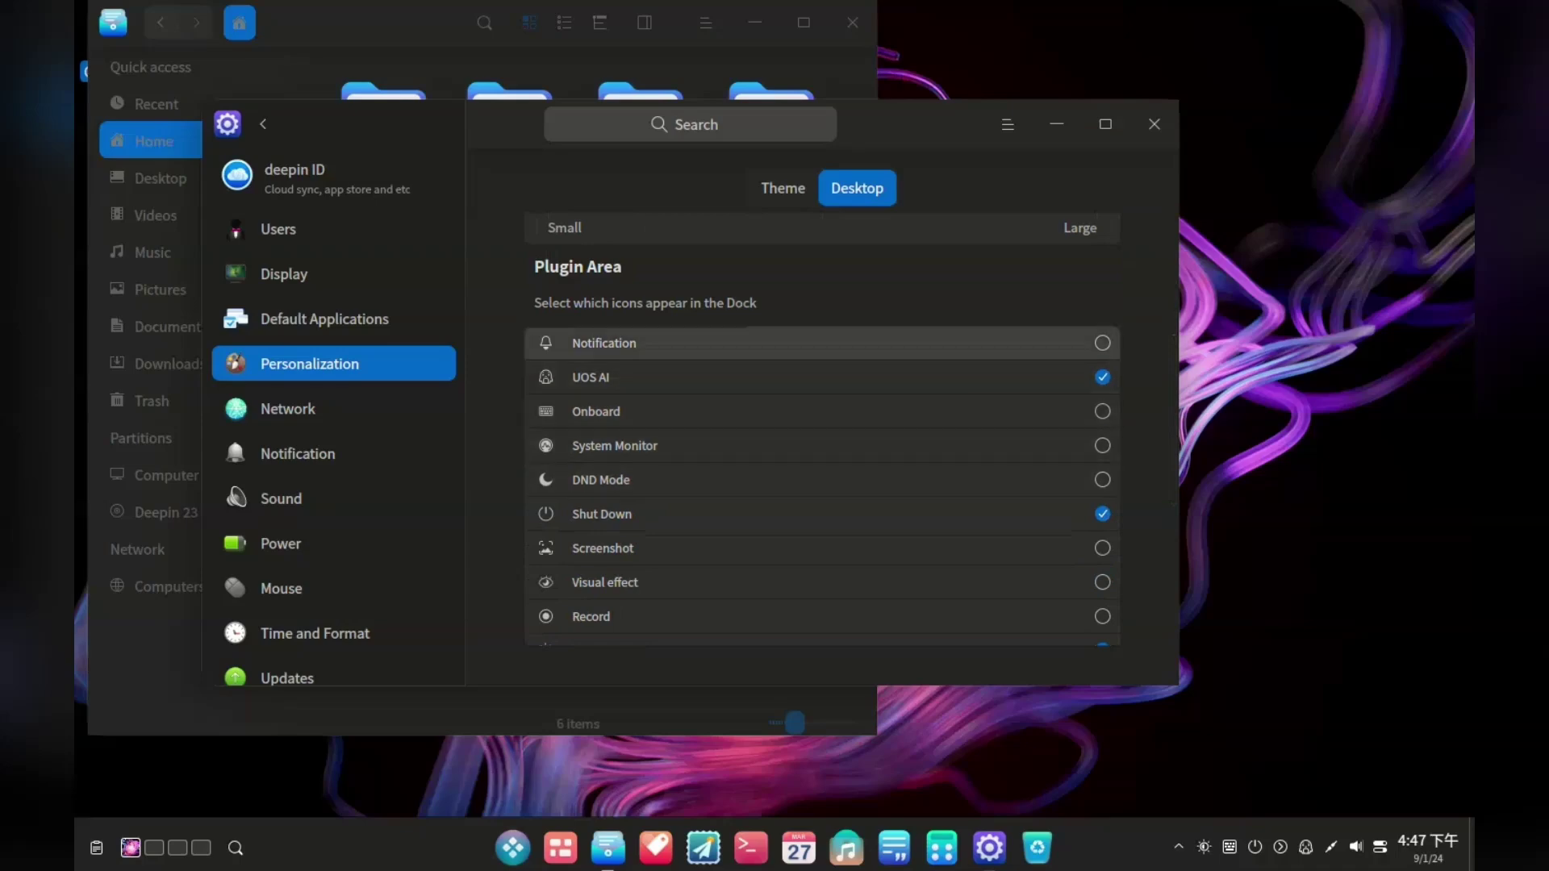
Add the Record icon to the dock, leaving Notification unchecked
left_click(1102, 343)
left_click(1102, 343)
scroll(823, 484, "down", 2)
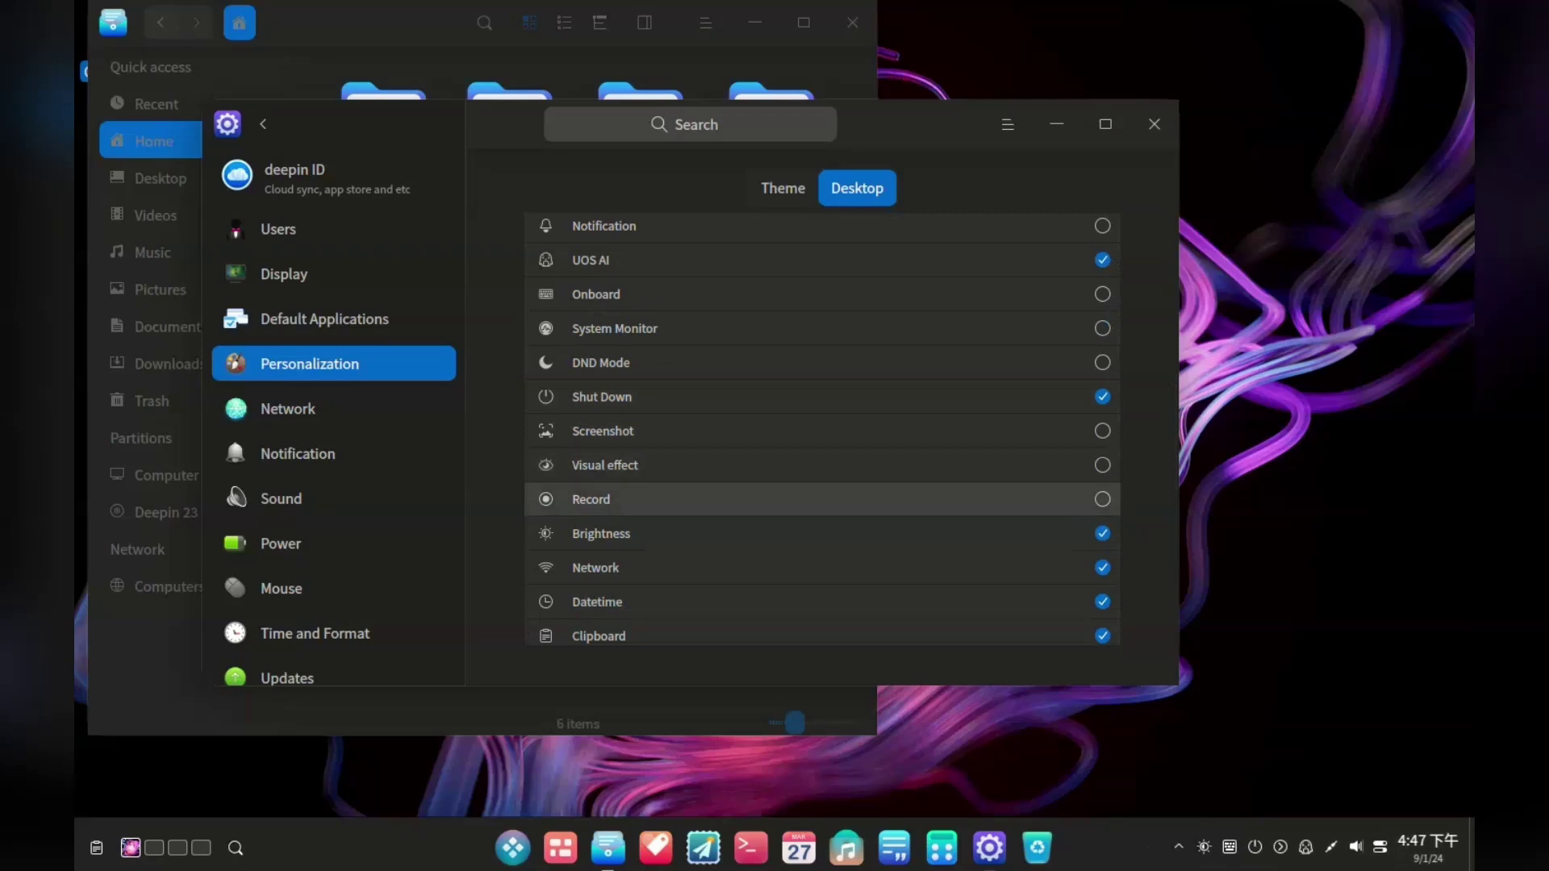
left_click(1102, 499)
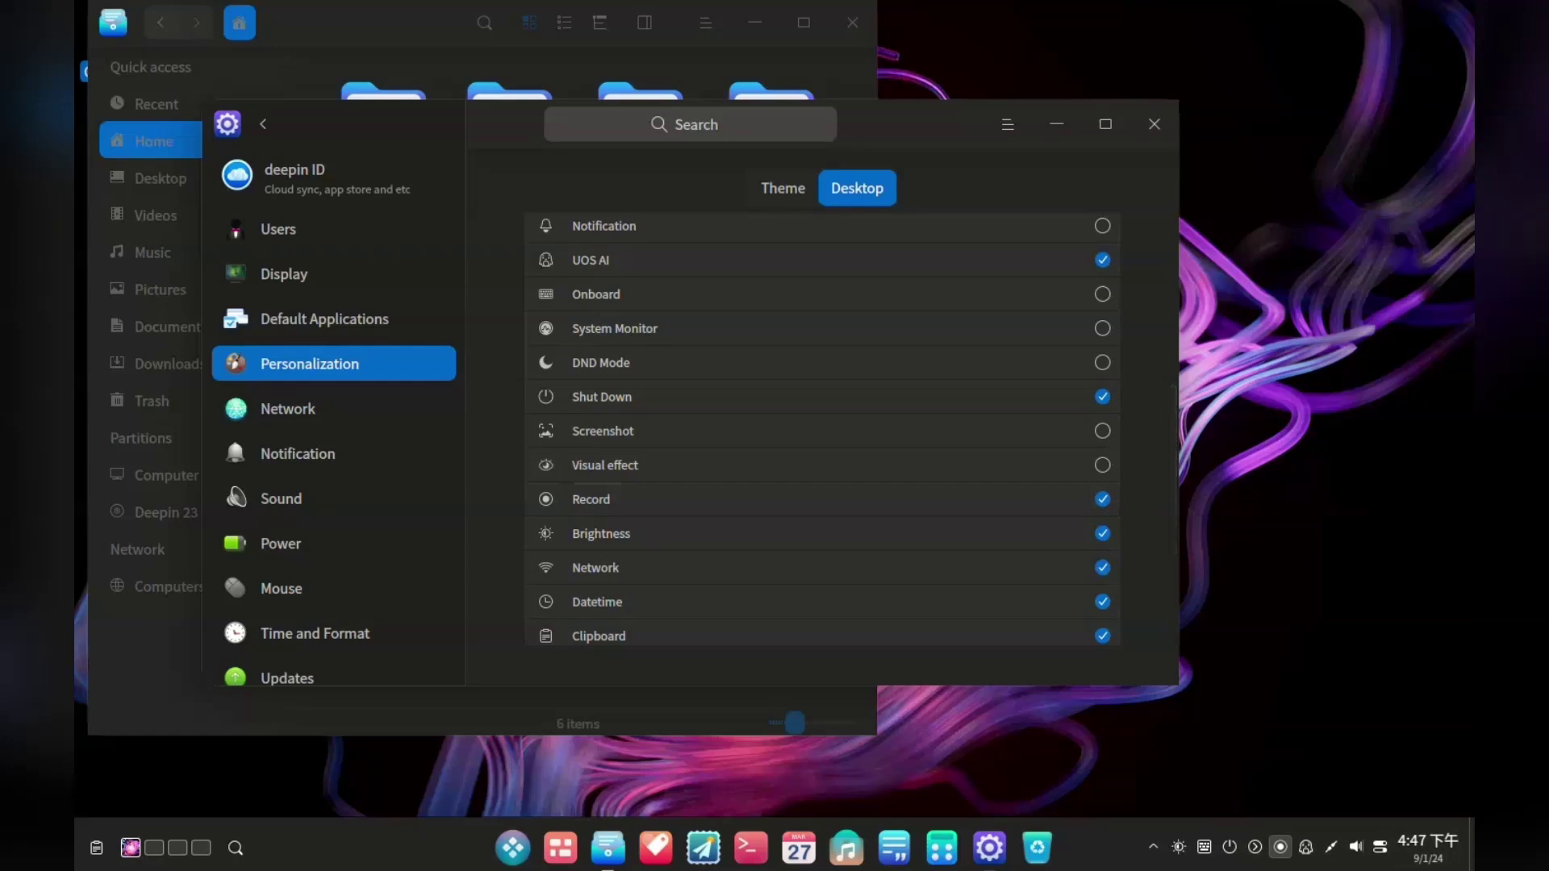
left_click(1281, 848)
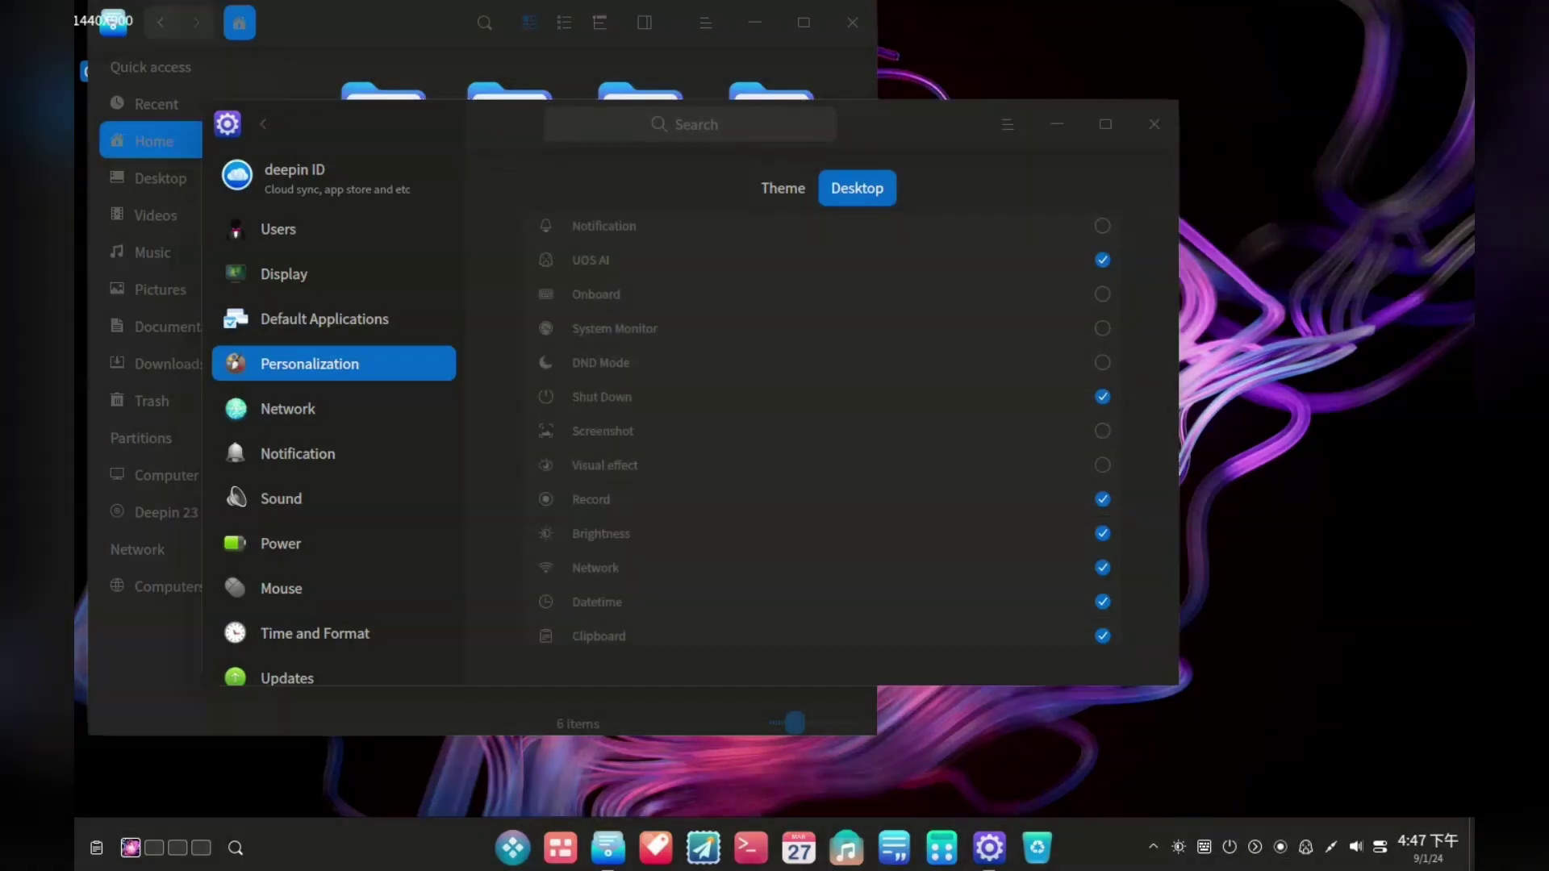
scroll(823, 428, "down", 5)
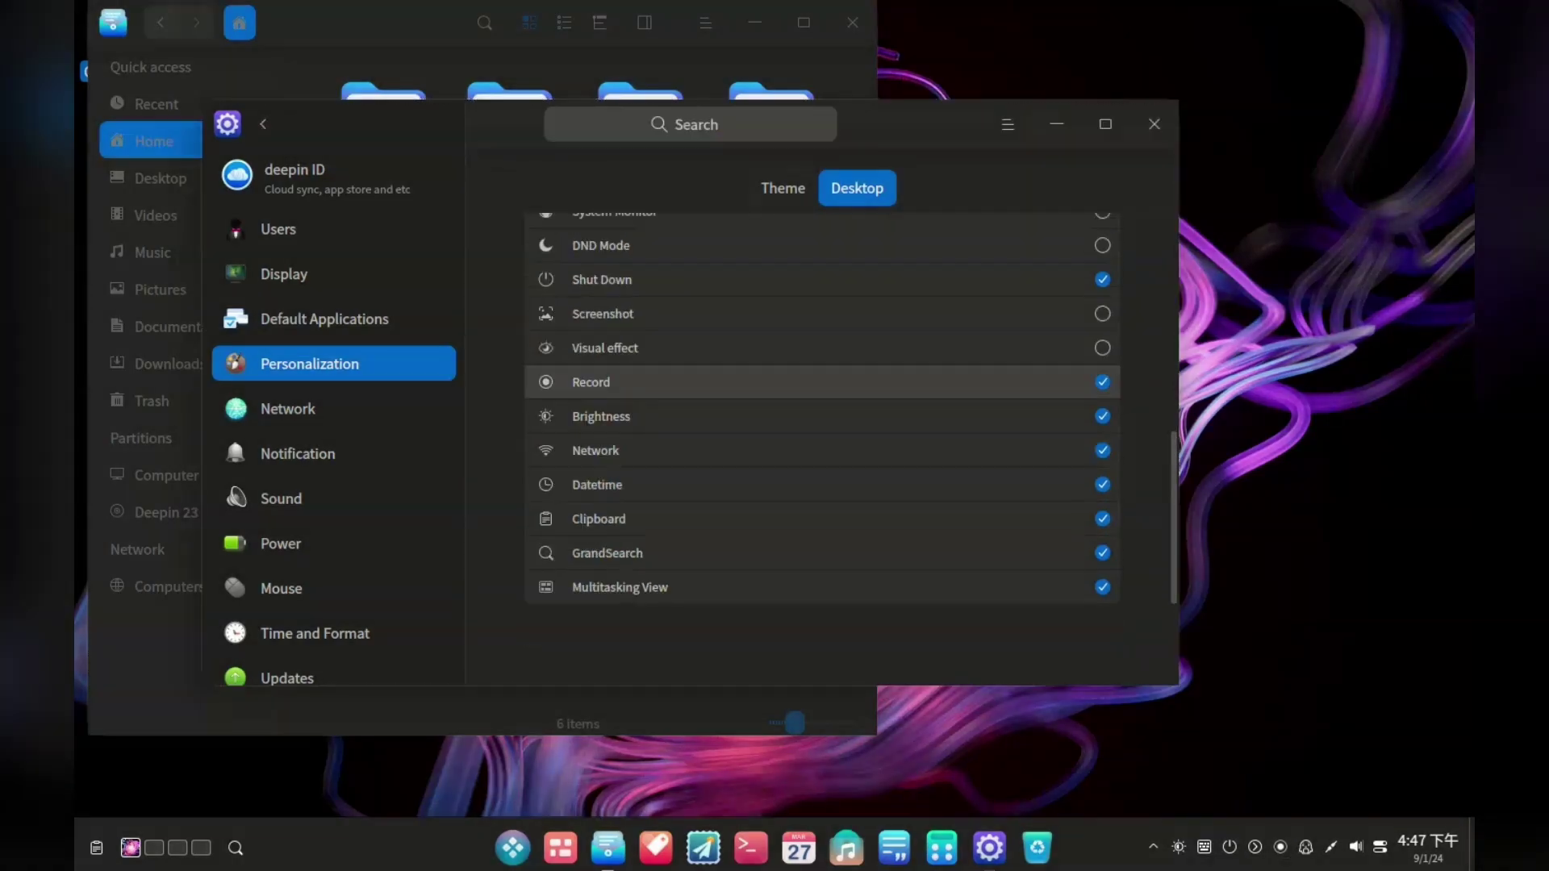
Turn Window Effect off and go to the Theme settings
left_click(1084, 622)
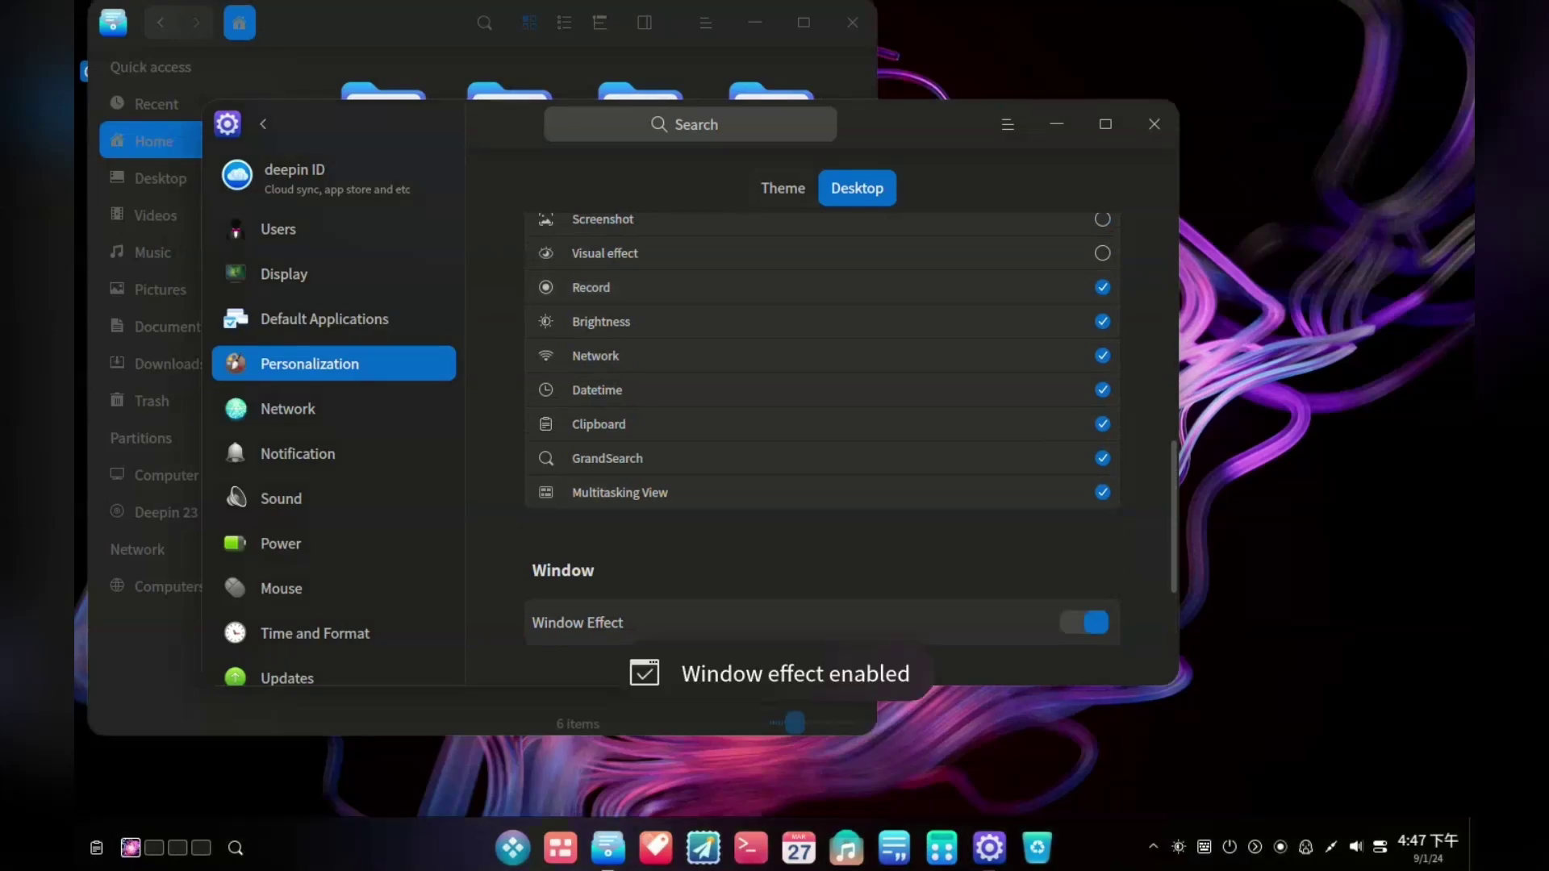
left_click(1084, 622)
left_click(1083, 622)
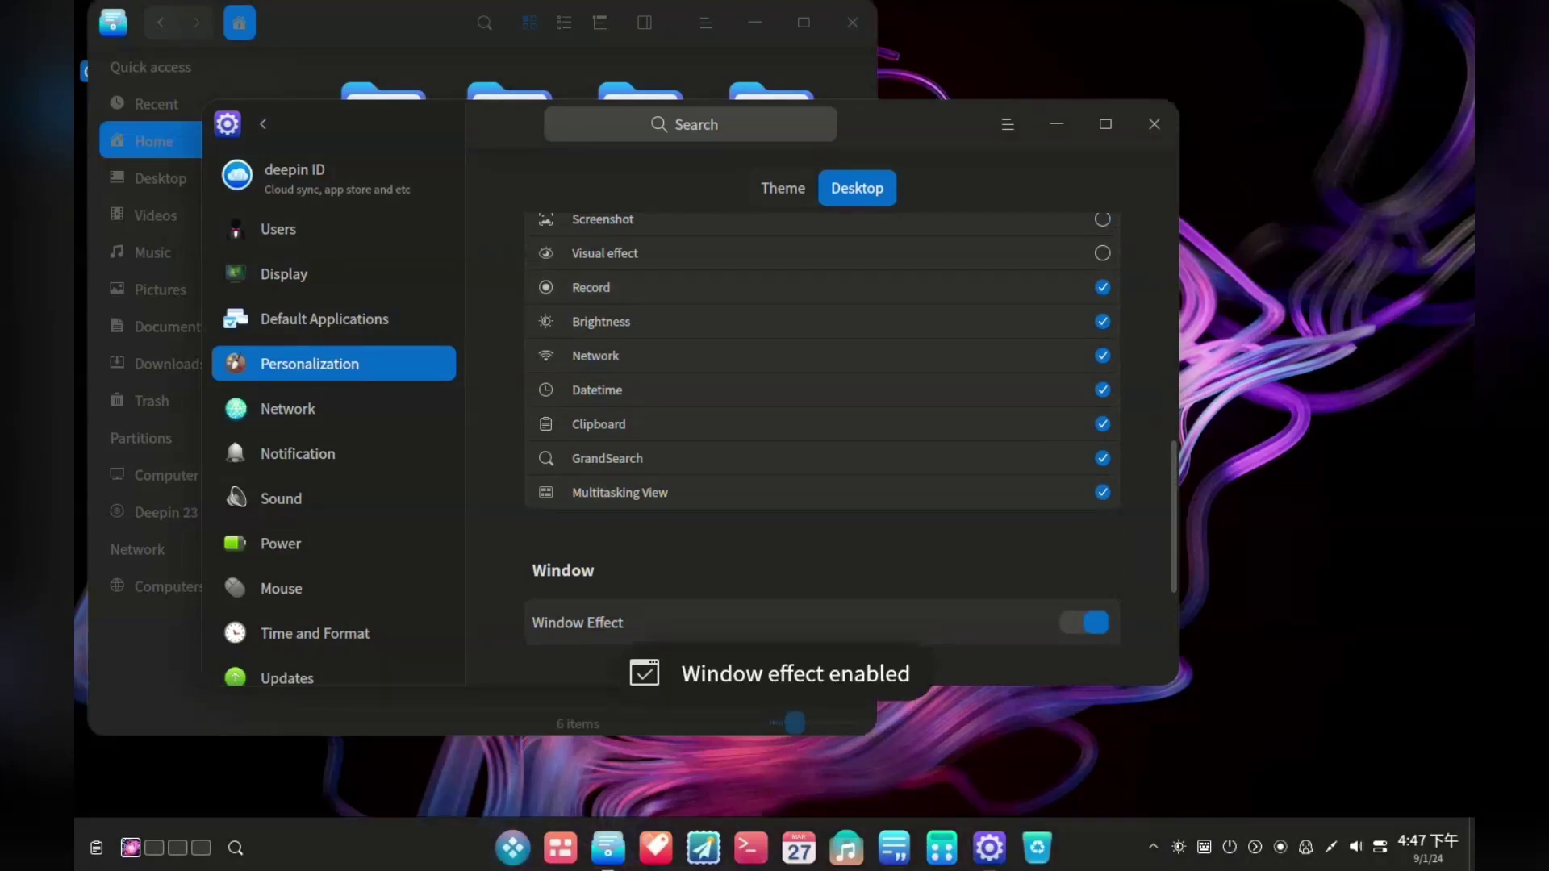
left_click(1084, 622)
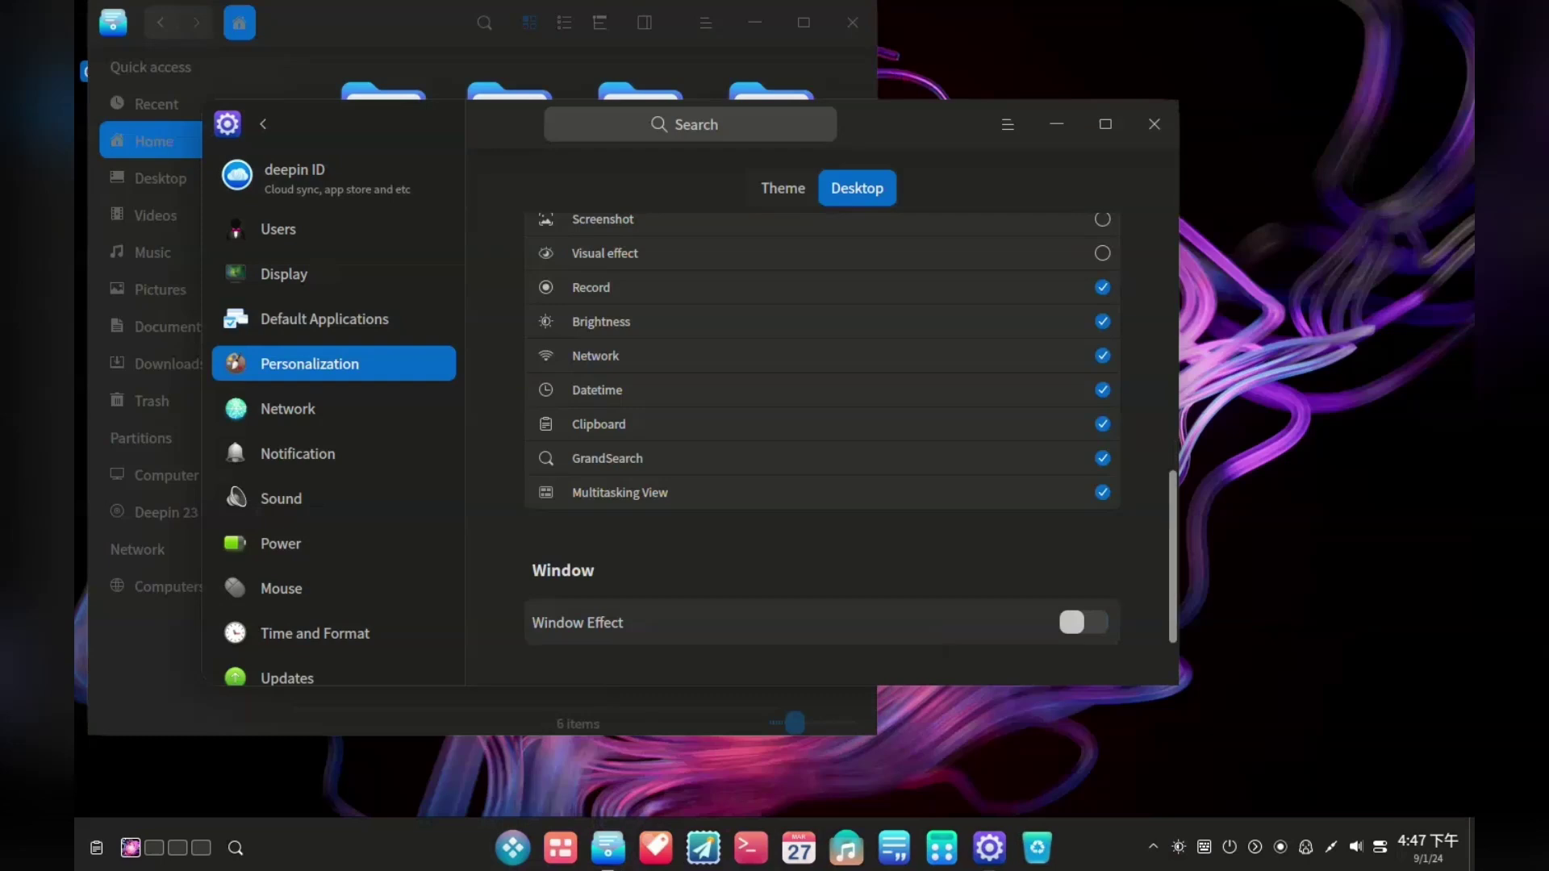
scroll(852, 428, "up", 10)
left_click(782, 188)
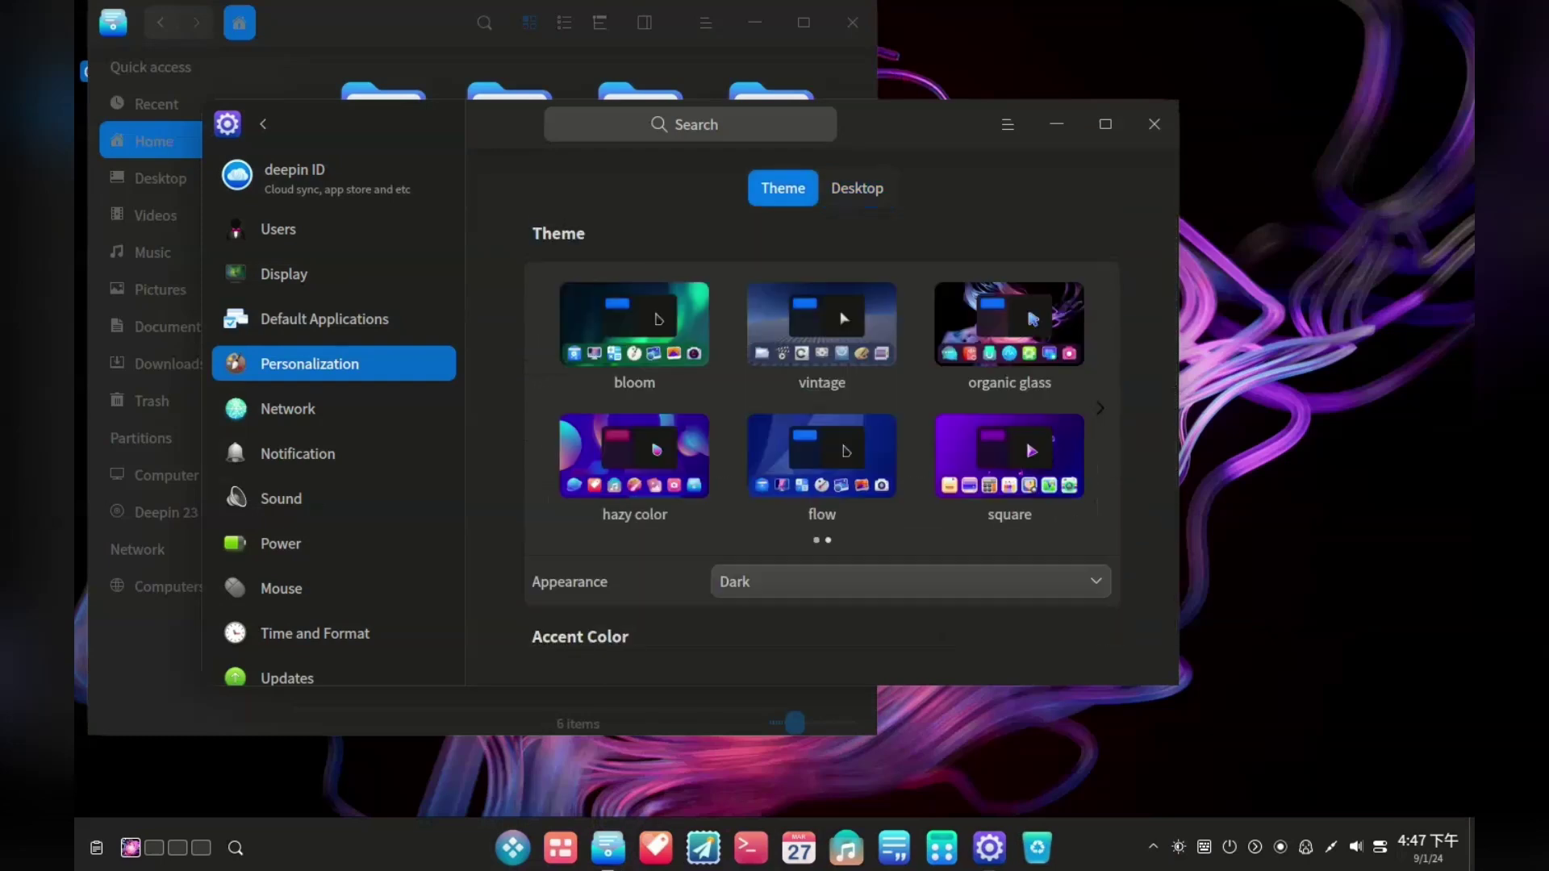
Keep the font size at 14, then scroll to the Desktop tab's Window section
scroll(823, 428, "down", 6)
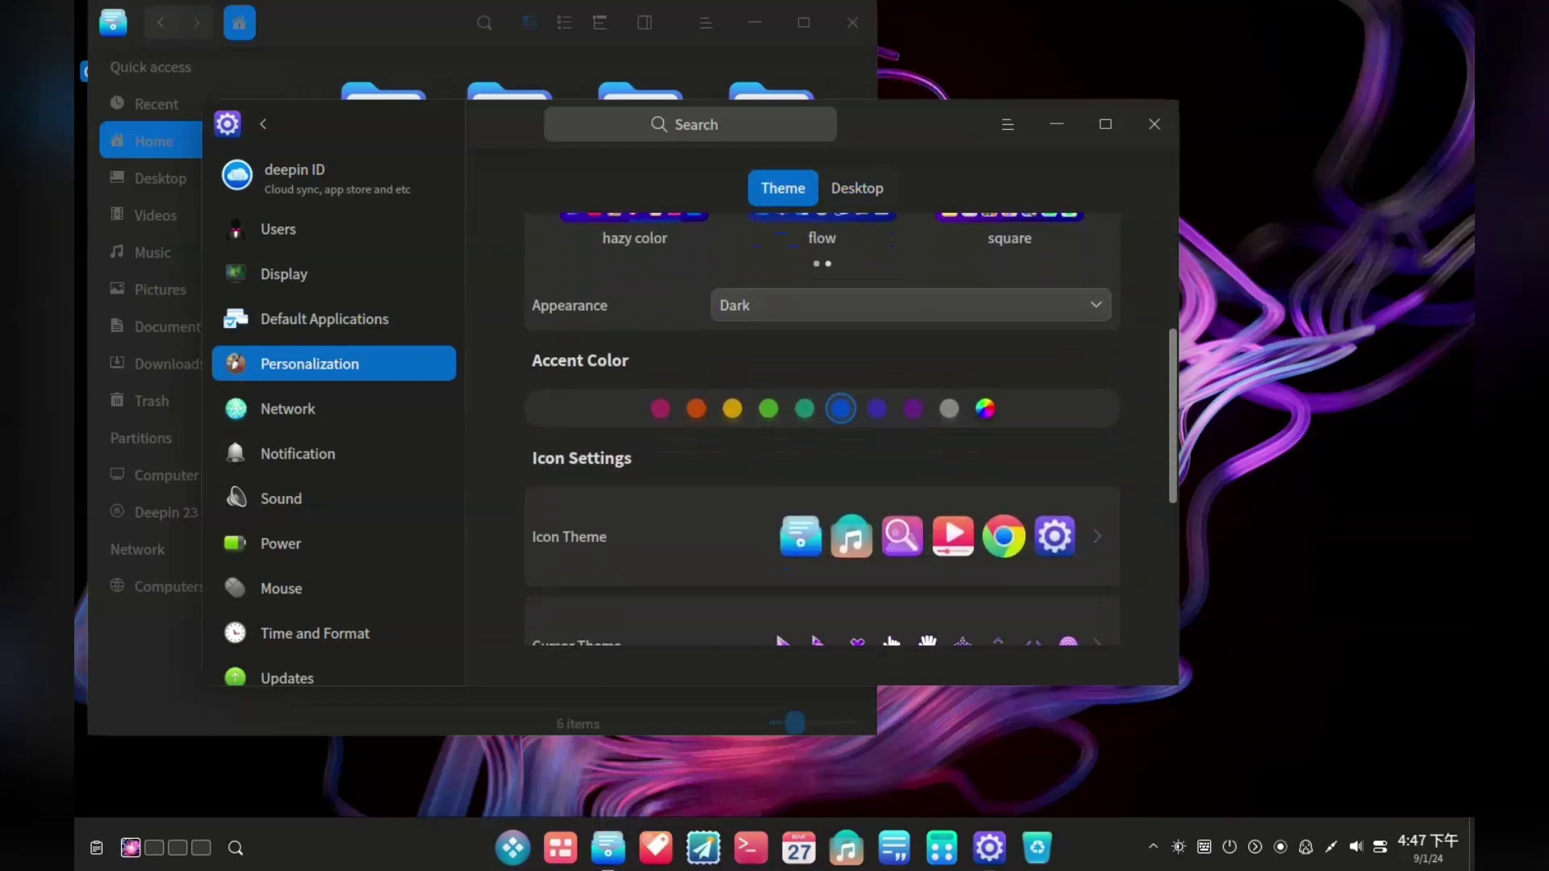
scroll(823, 428, "down", 3)
scroll(823, 471, "down", 1)
scroll(823, 474, "up", 1)
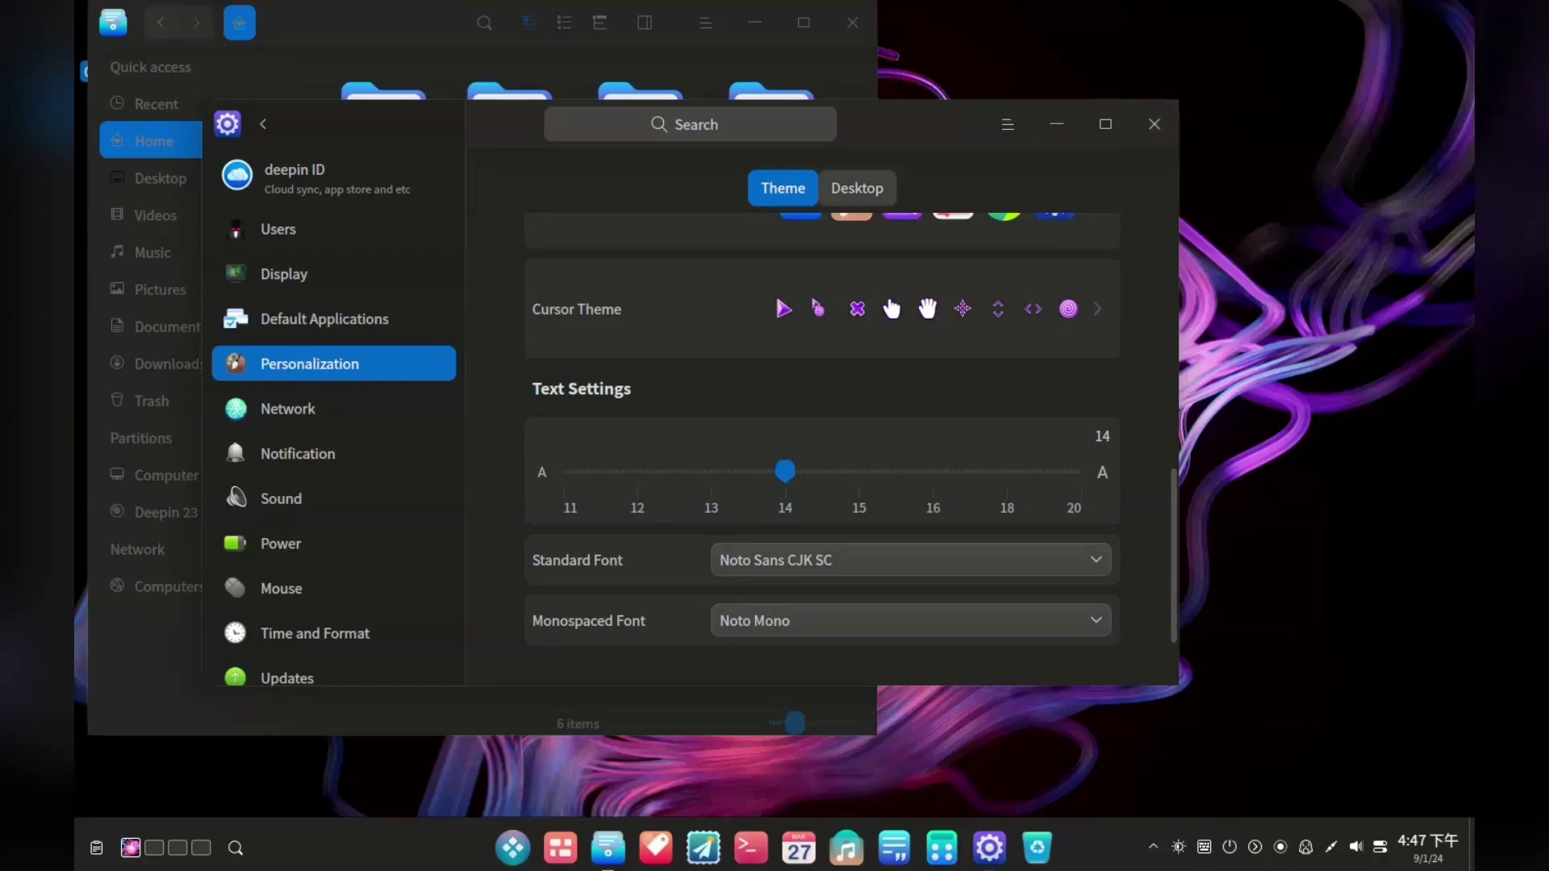
left_click(857, 188)
scroll(823, 428, "down", 10)
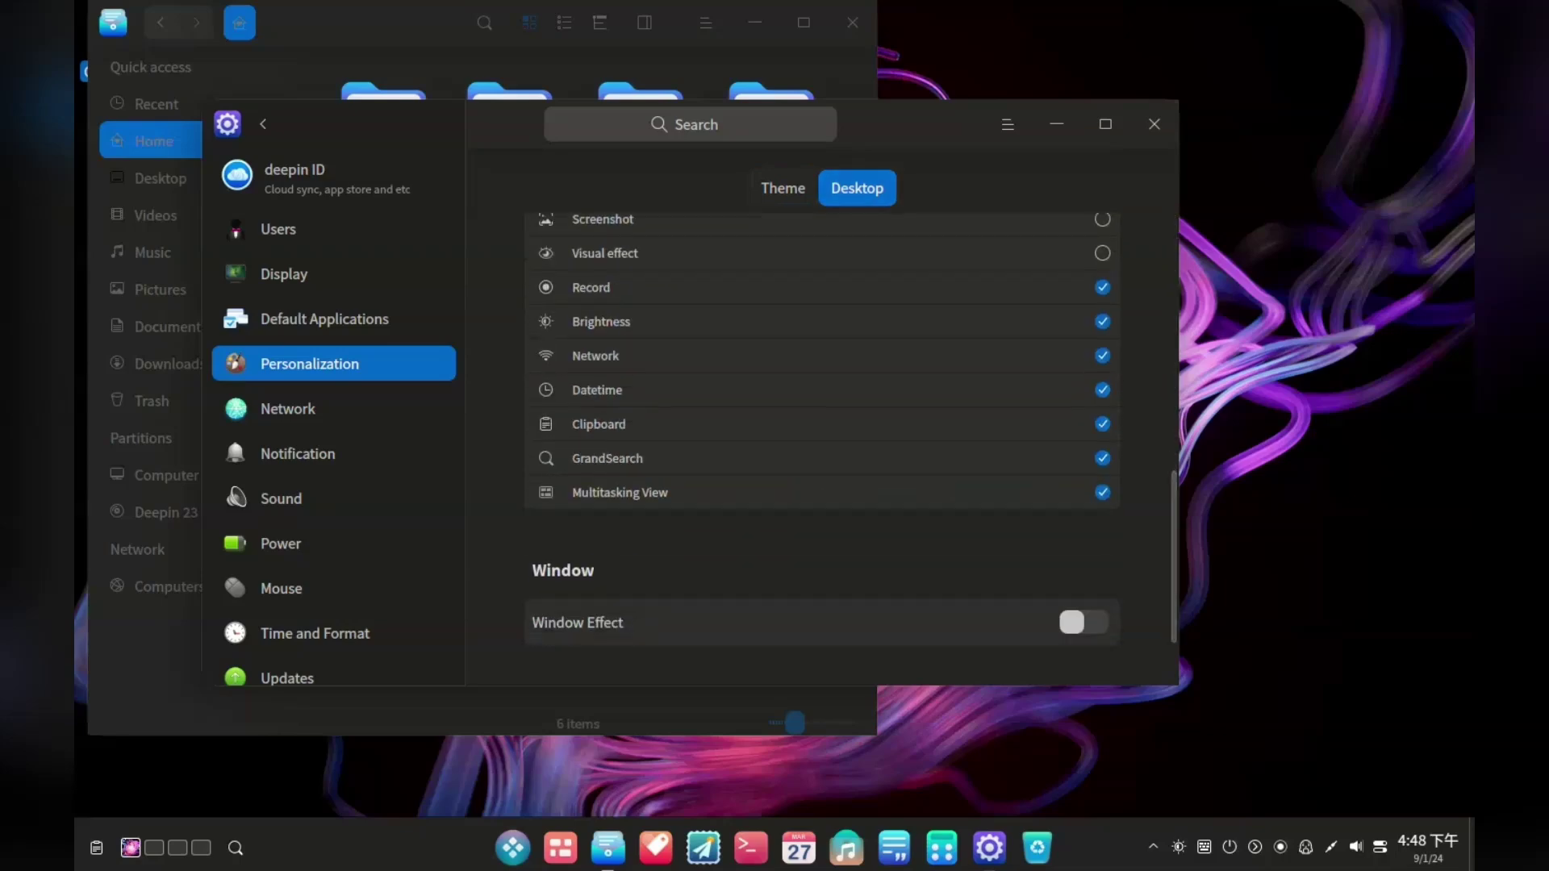
Turn Window Effect on and preview the Magic Lamp minimize effect
left_click(1083, 622)
scroll(823, 428, "down", 2)
left_click(910, 532)
left_click(774, 567)
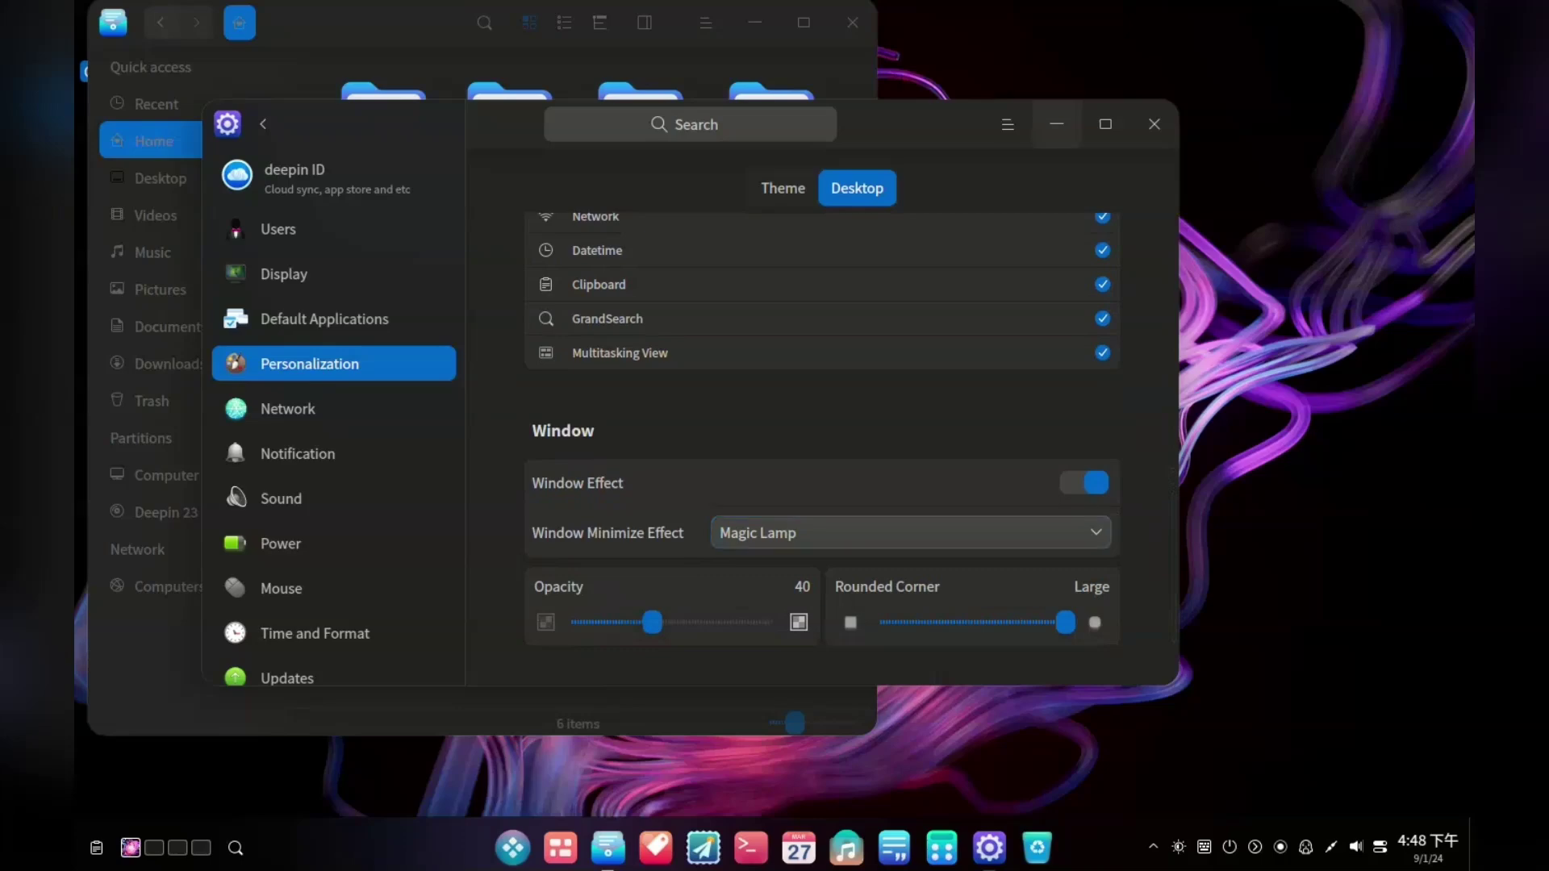
key("alt+F4")
key("alt+Tab")
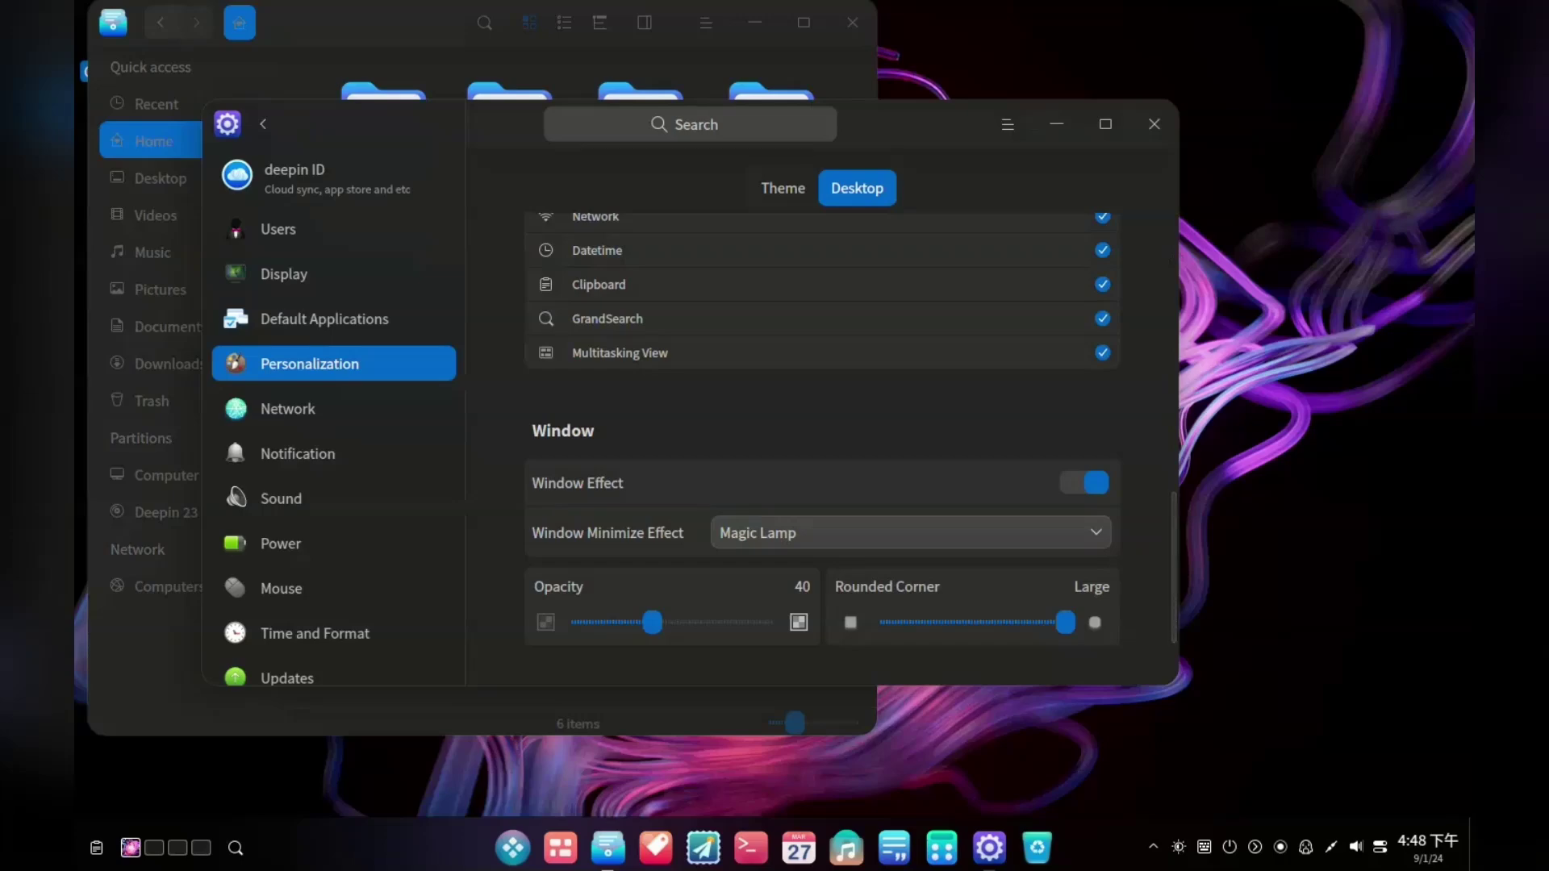
left_click(755, 22)
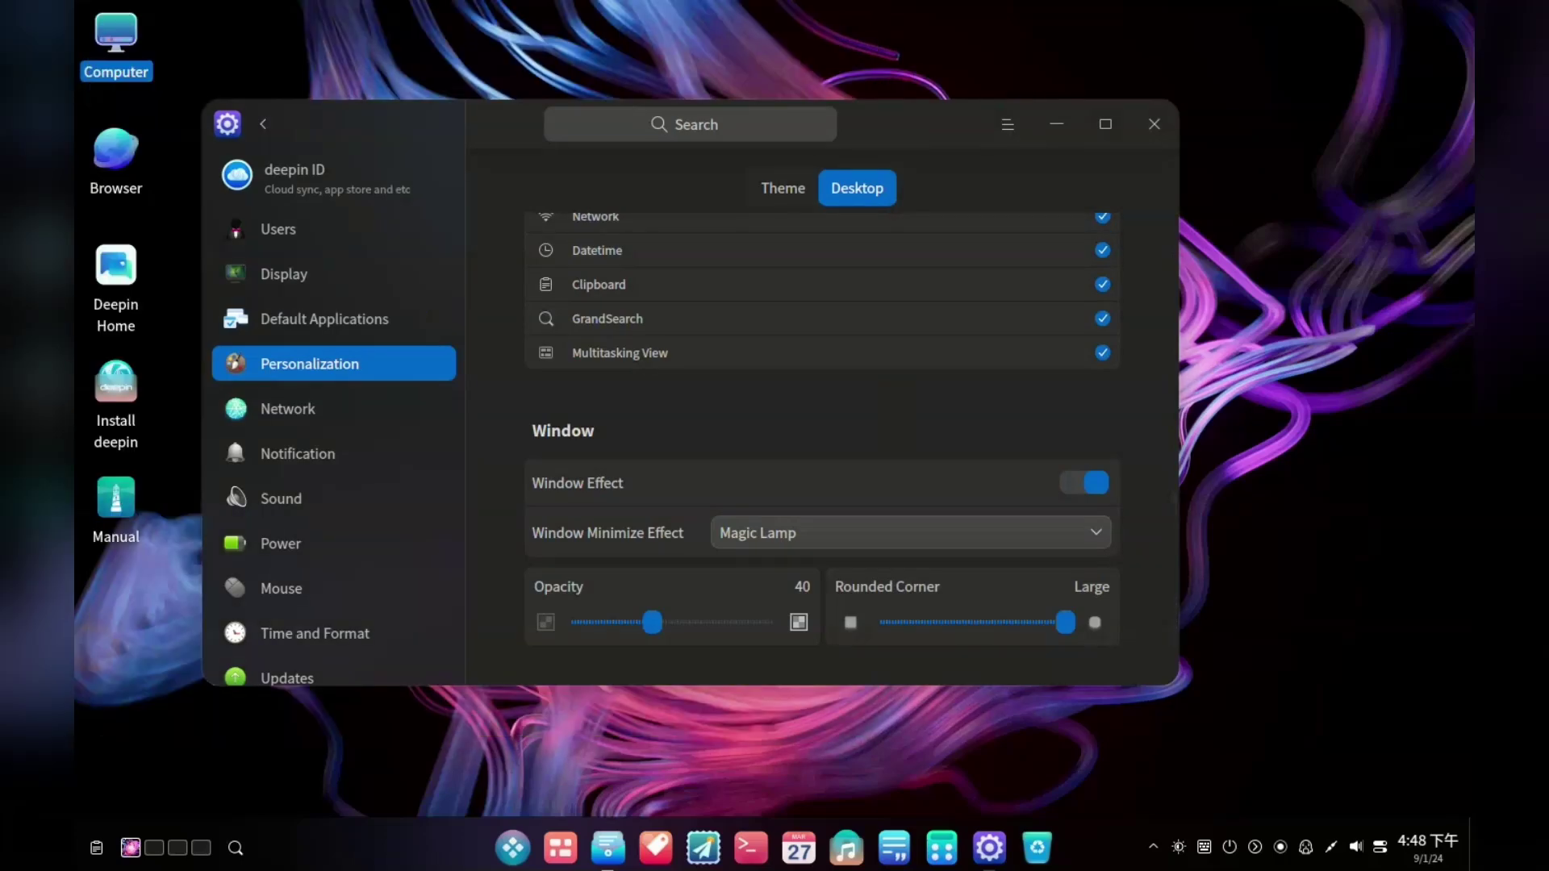
key("alt+Tab")
Set the minimize effect to Scale and preview it on the file manager
key("alt+Tab")
left_click(910, 532)
left_click(753, 505)
left_click(755, 22)
key("alt+Tab")
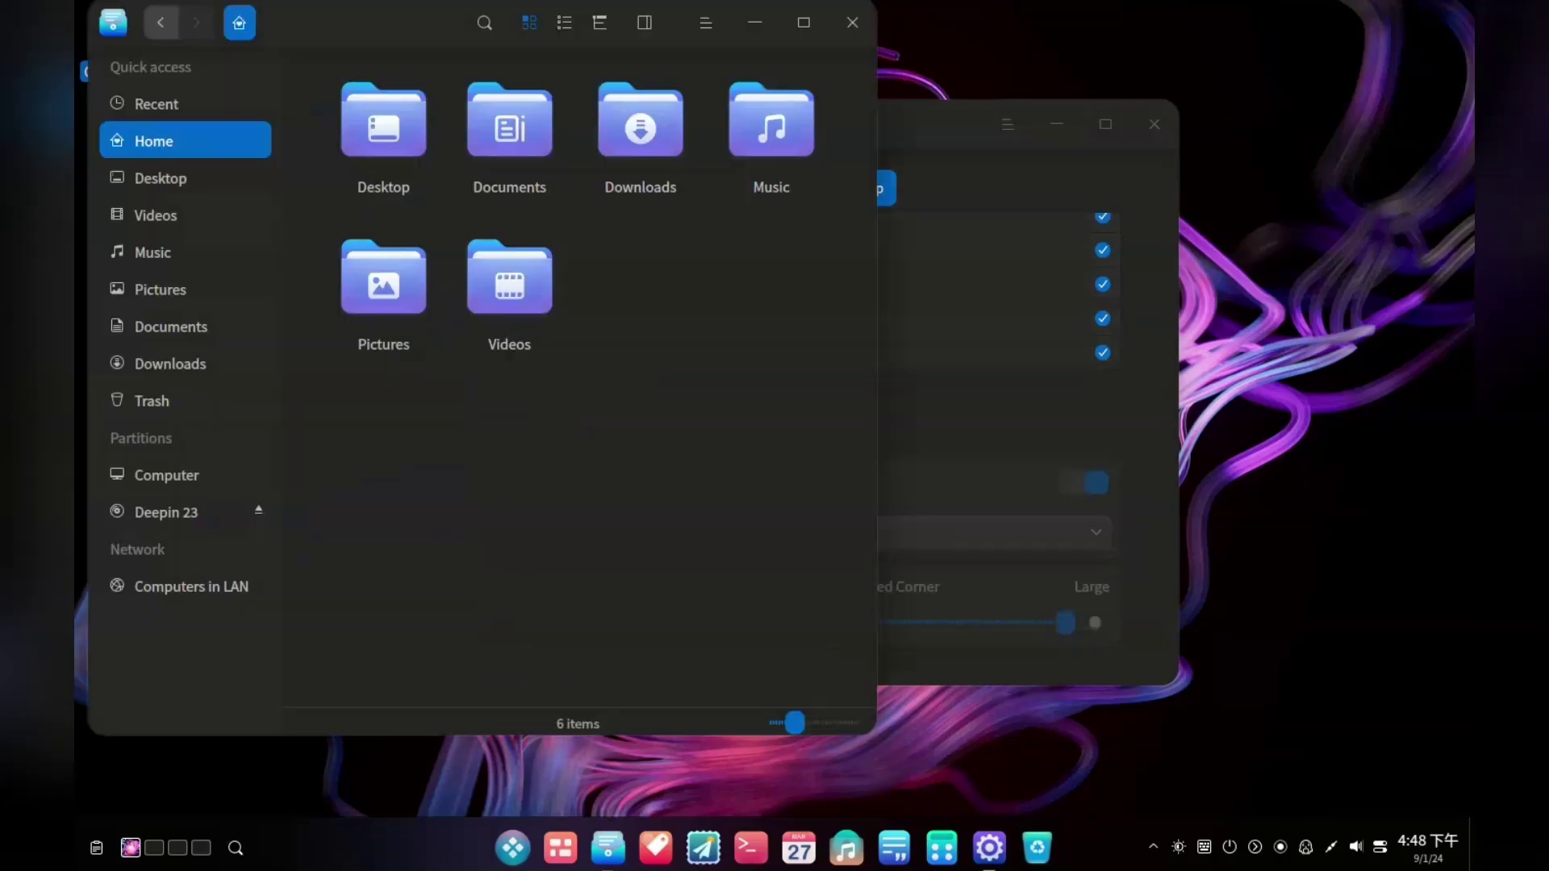
key("alt+Tab")
Set Rounded Corner to Large and lower window opacity to 16
left_click_drag(1065, 622, 880, 622)
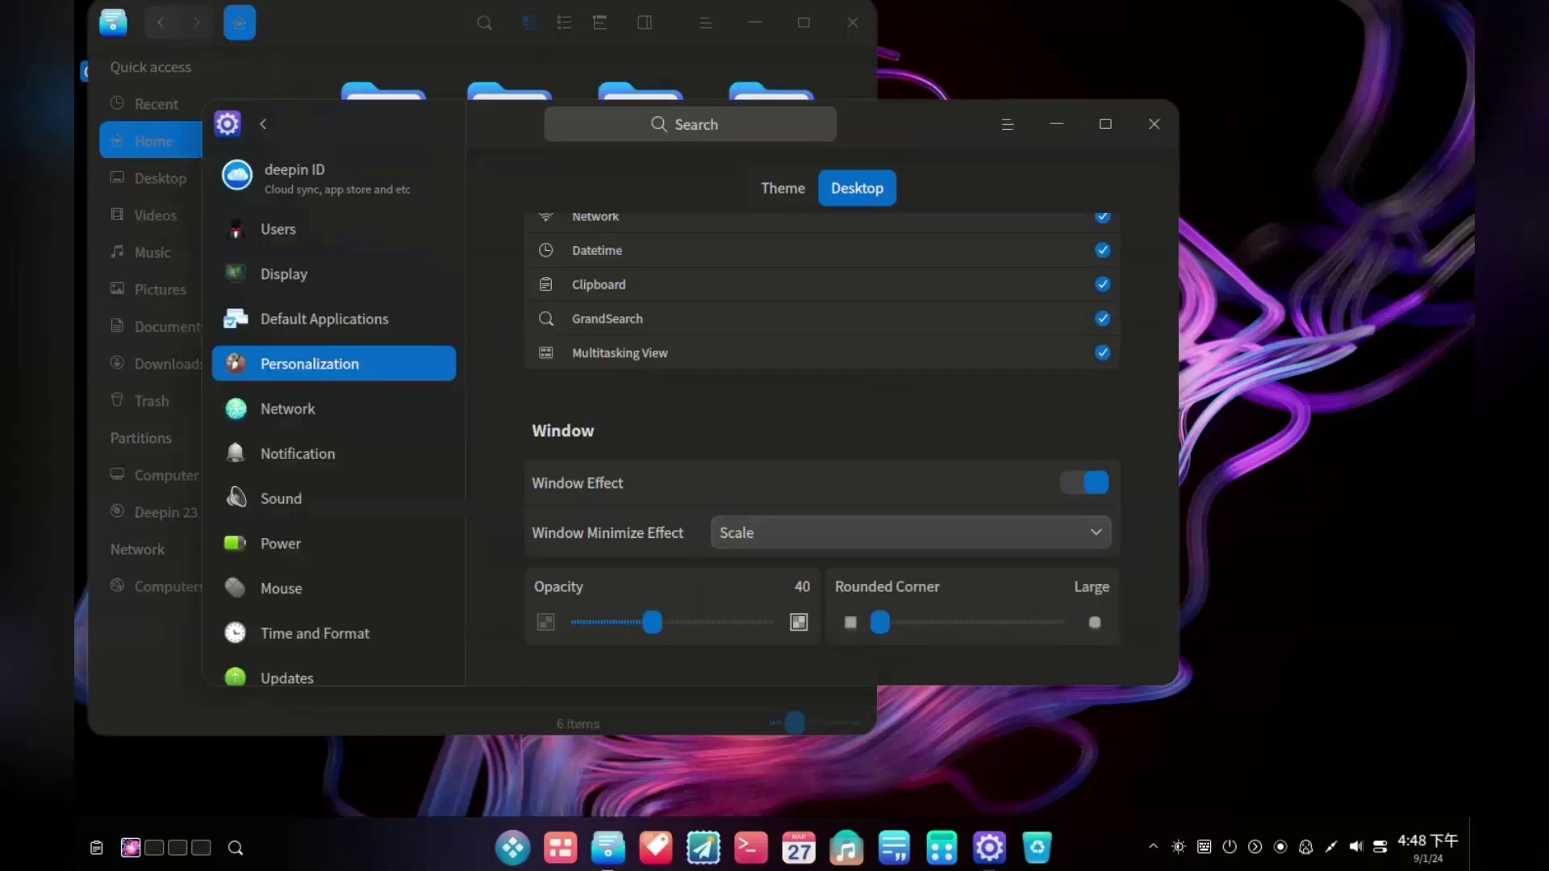
left_click_drag(928, 158, 1020, 193)
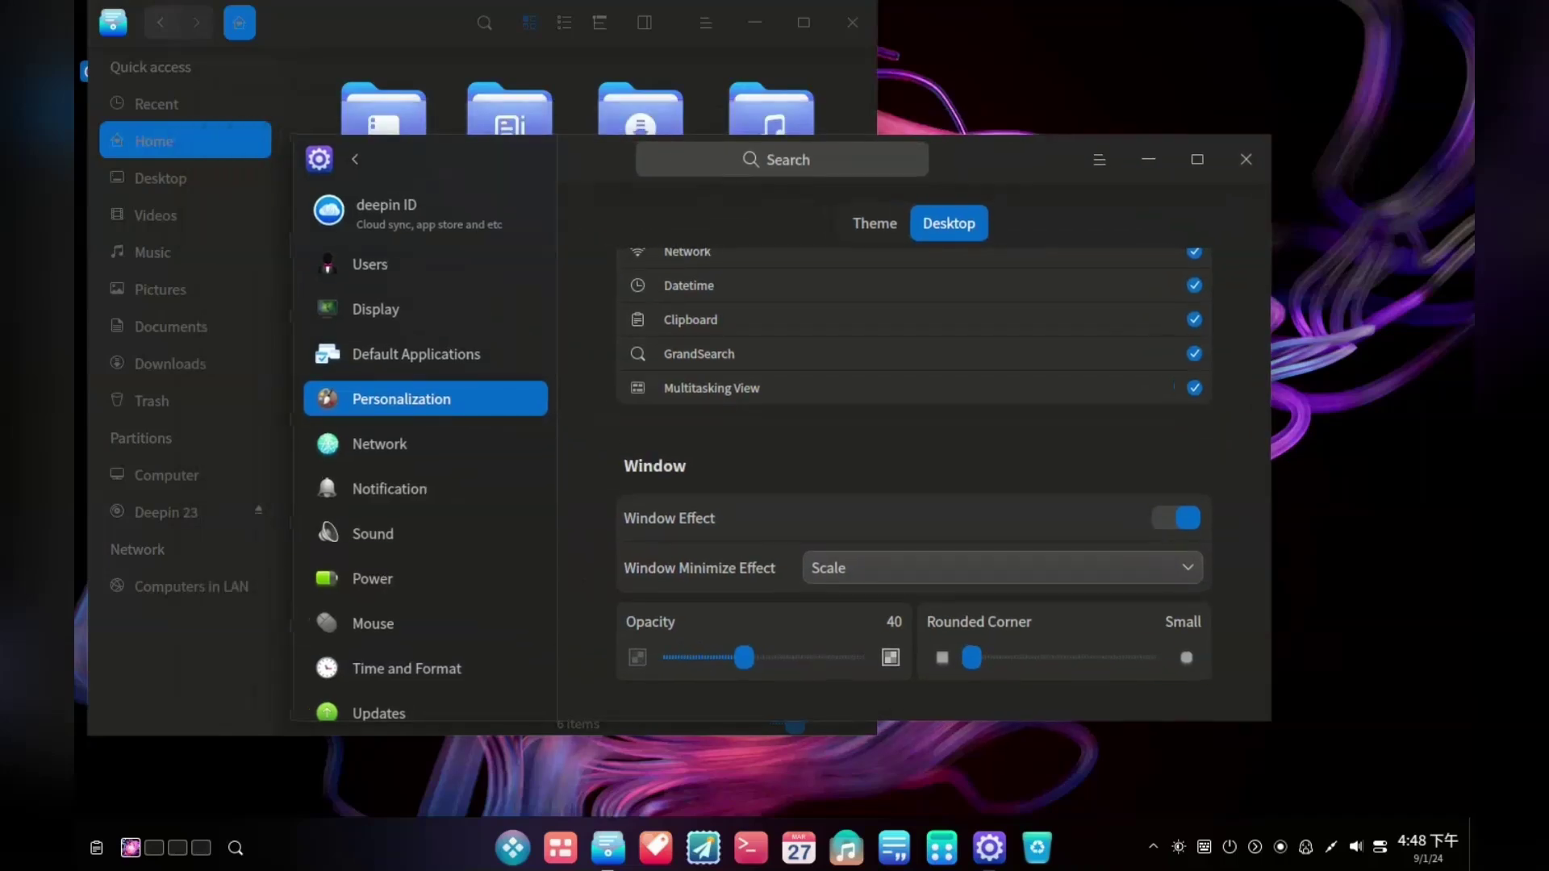
left_click_drag(971, 658, 1157, 658)
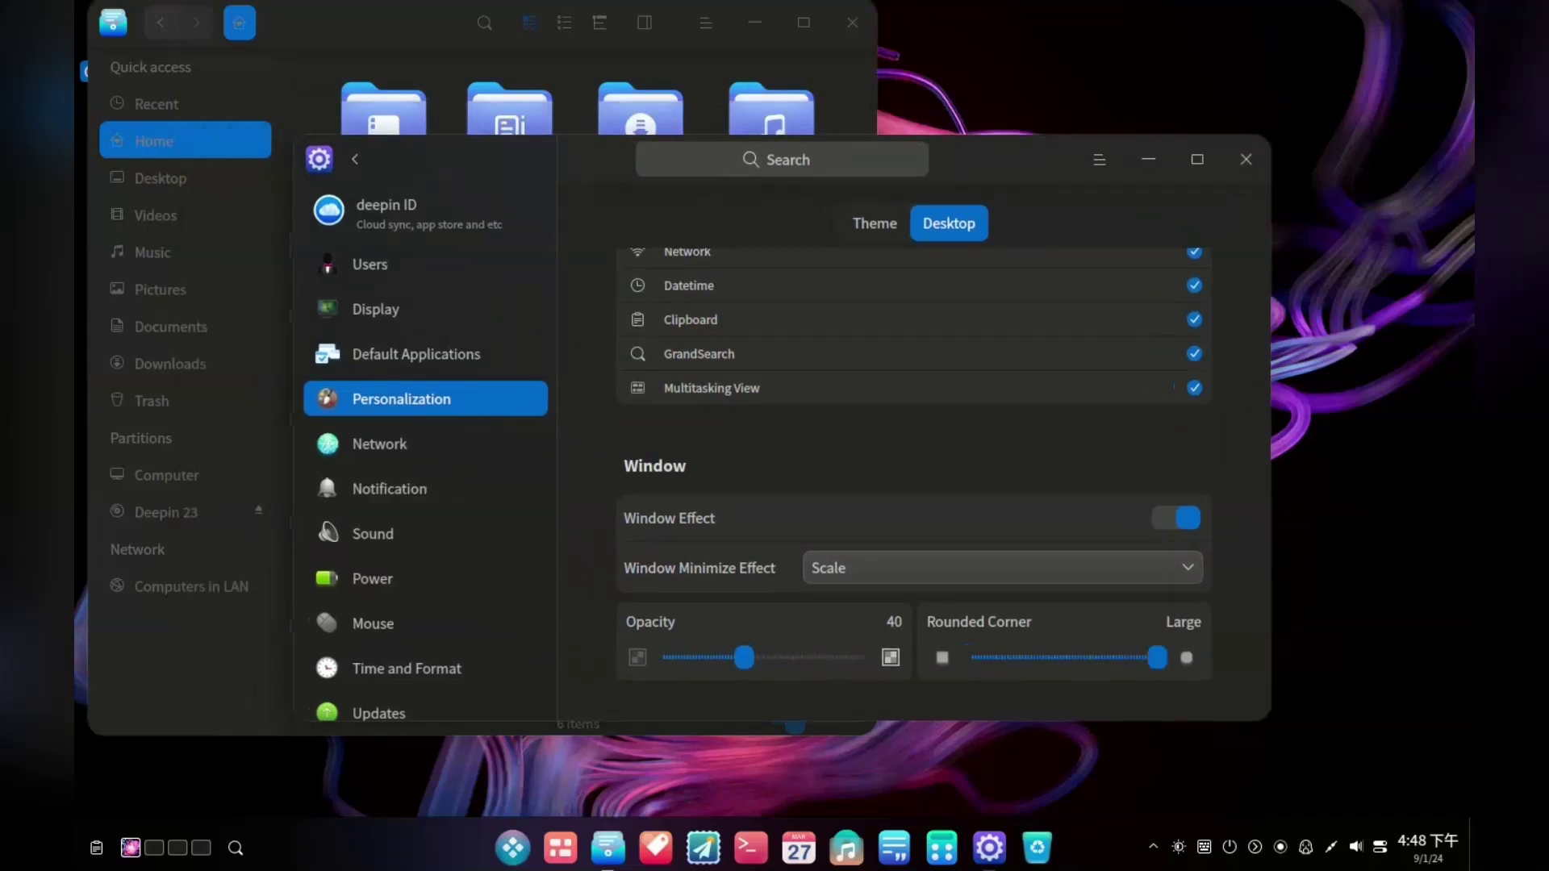
left_click_drag(744, 657, 697, 657)
Close the open windows and preview the aurora and rainbow wallpapers
left_click(1245, 159)
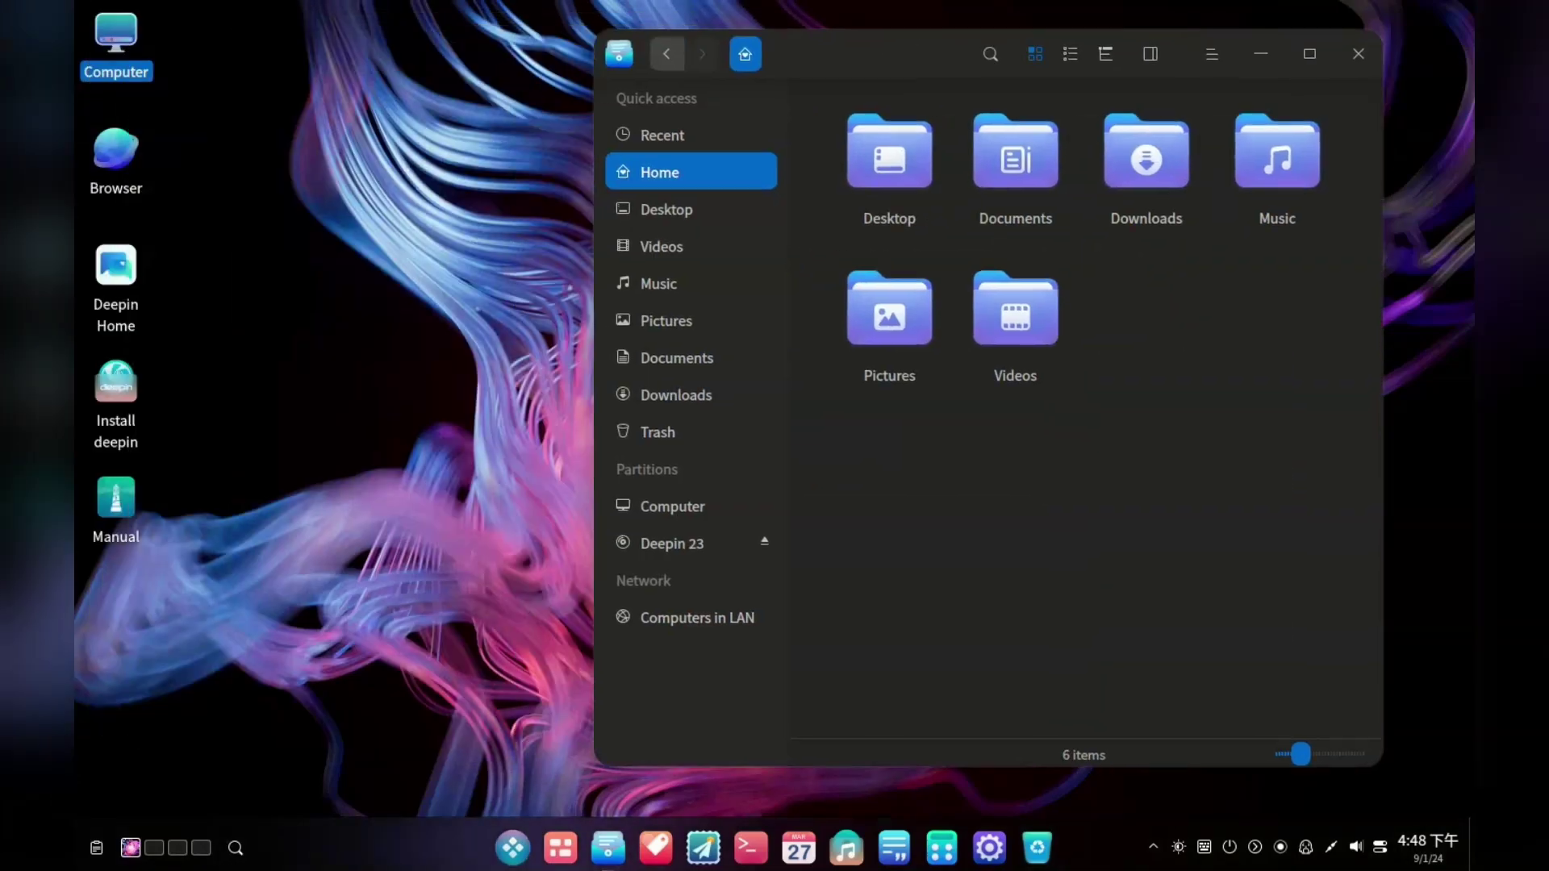
left_click(1374, 54)
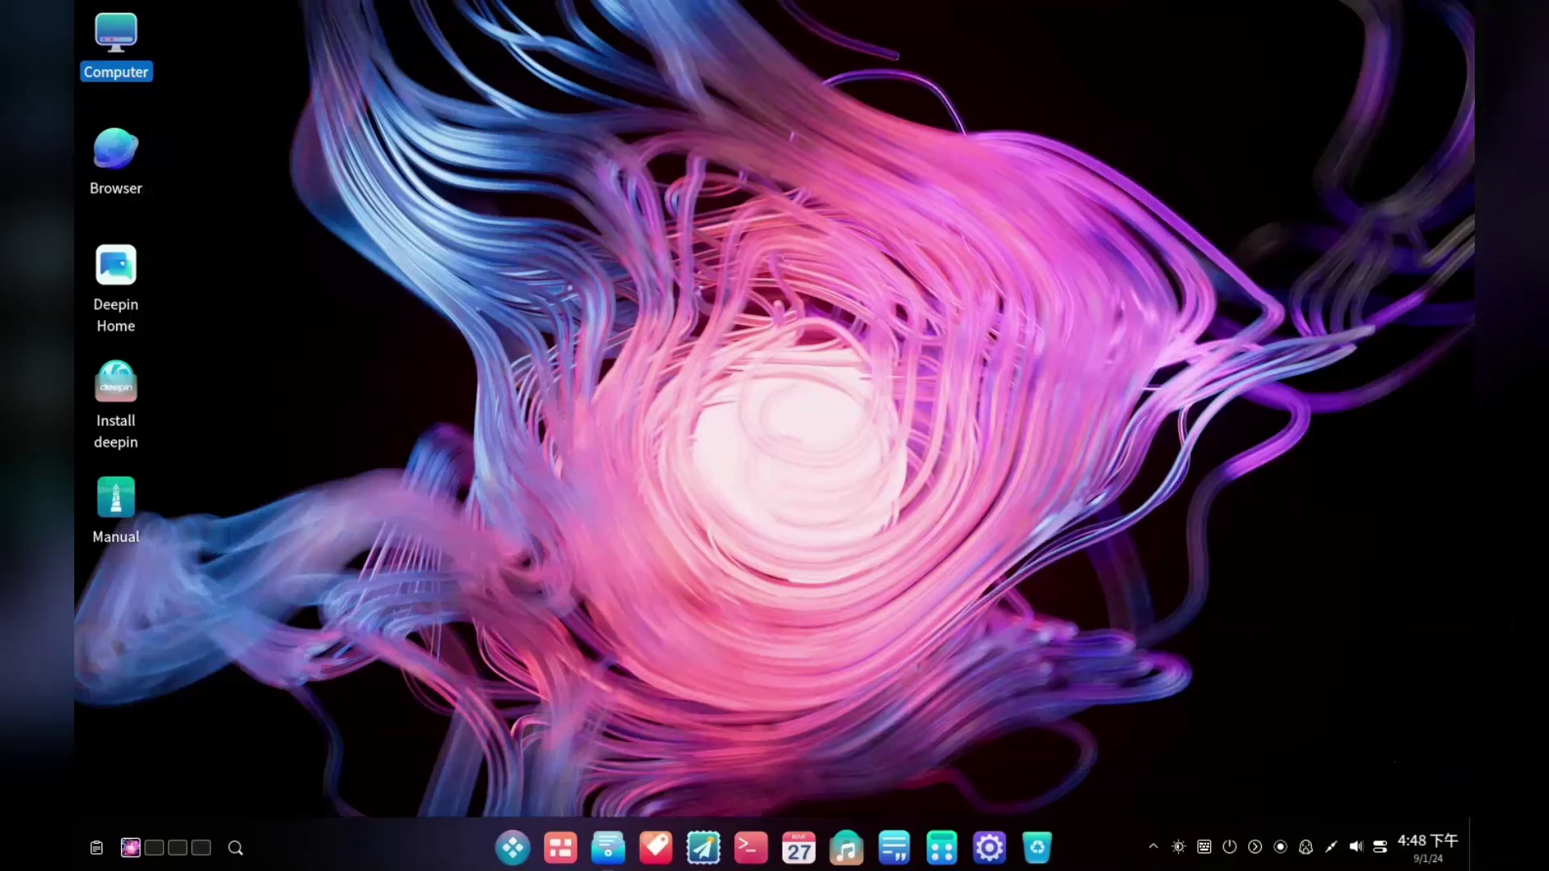
right_click(815, 239)
left_click(892, 558)
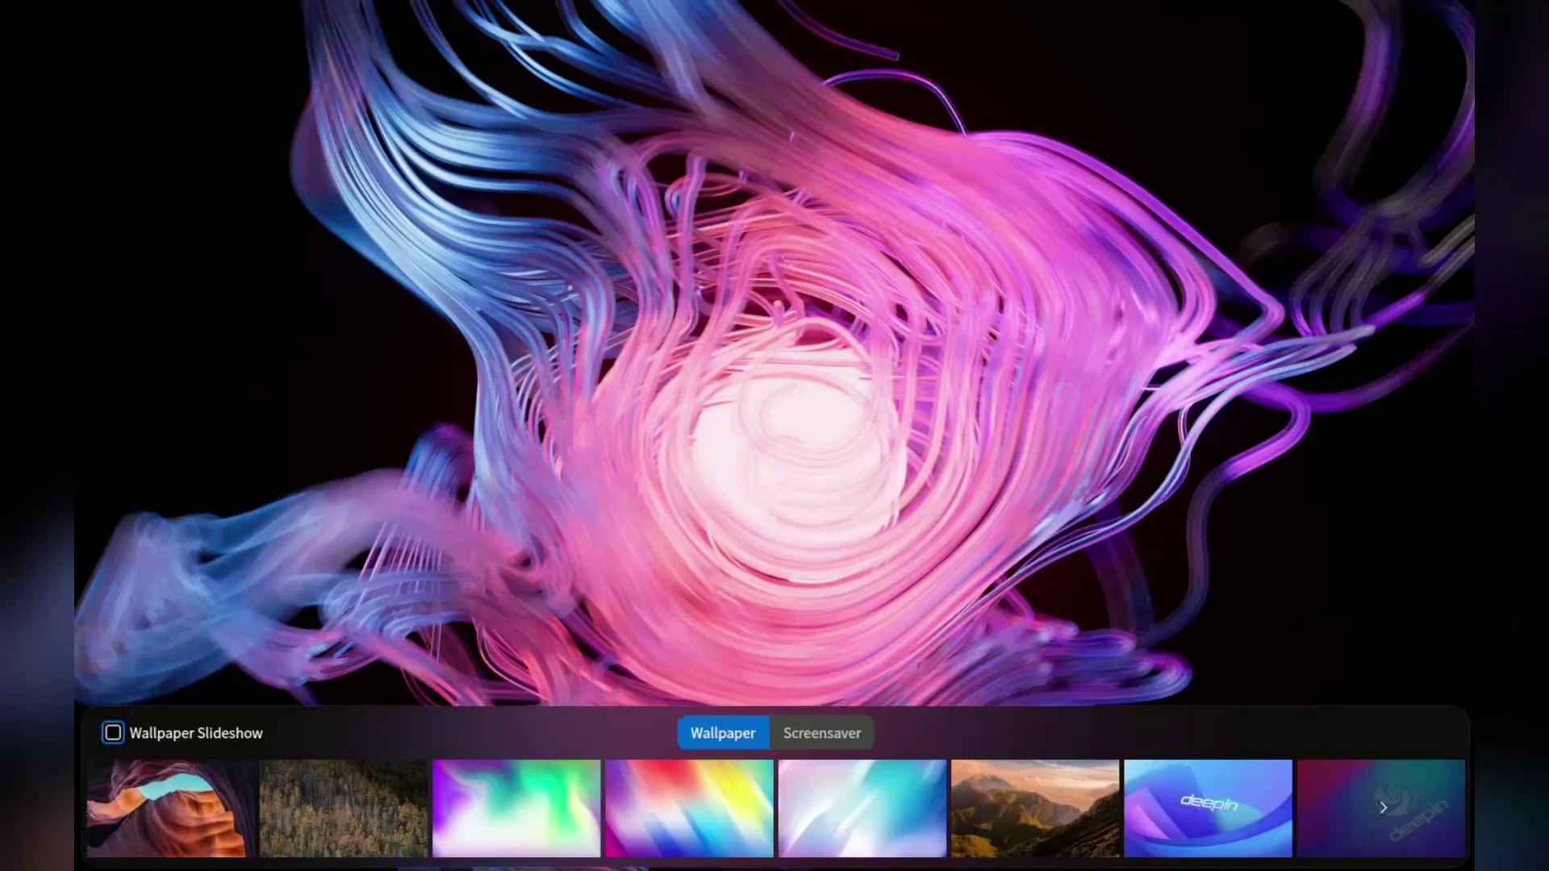
left_click(517, 808)
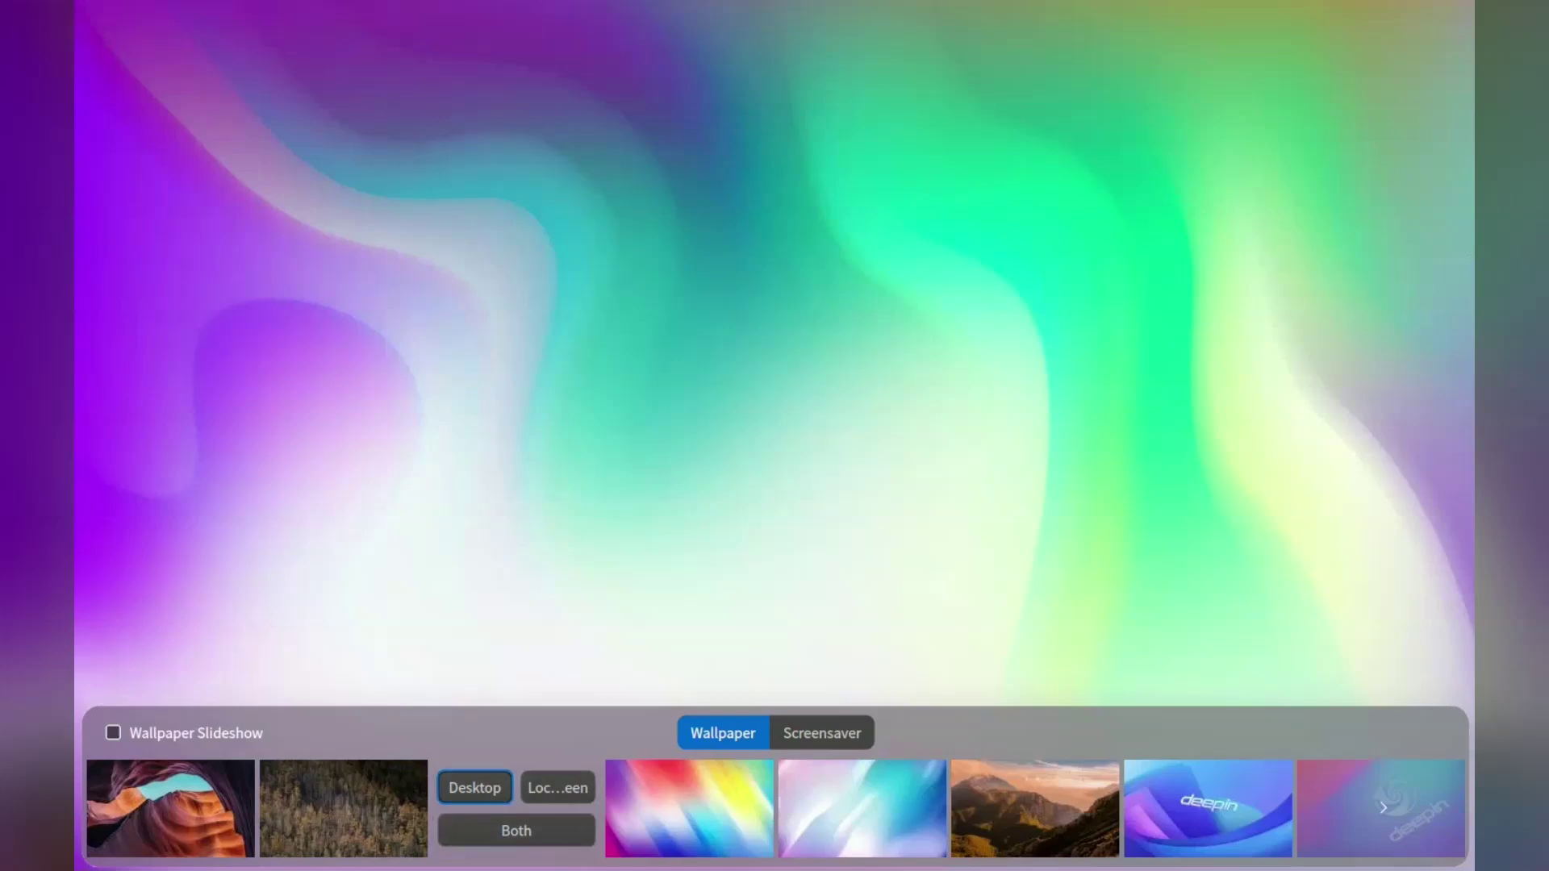
left_click(689, 809)
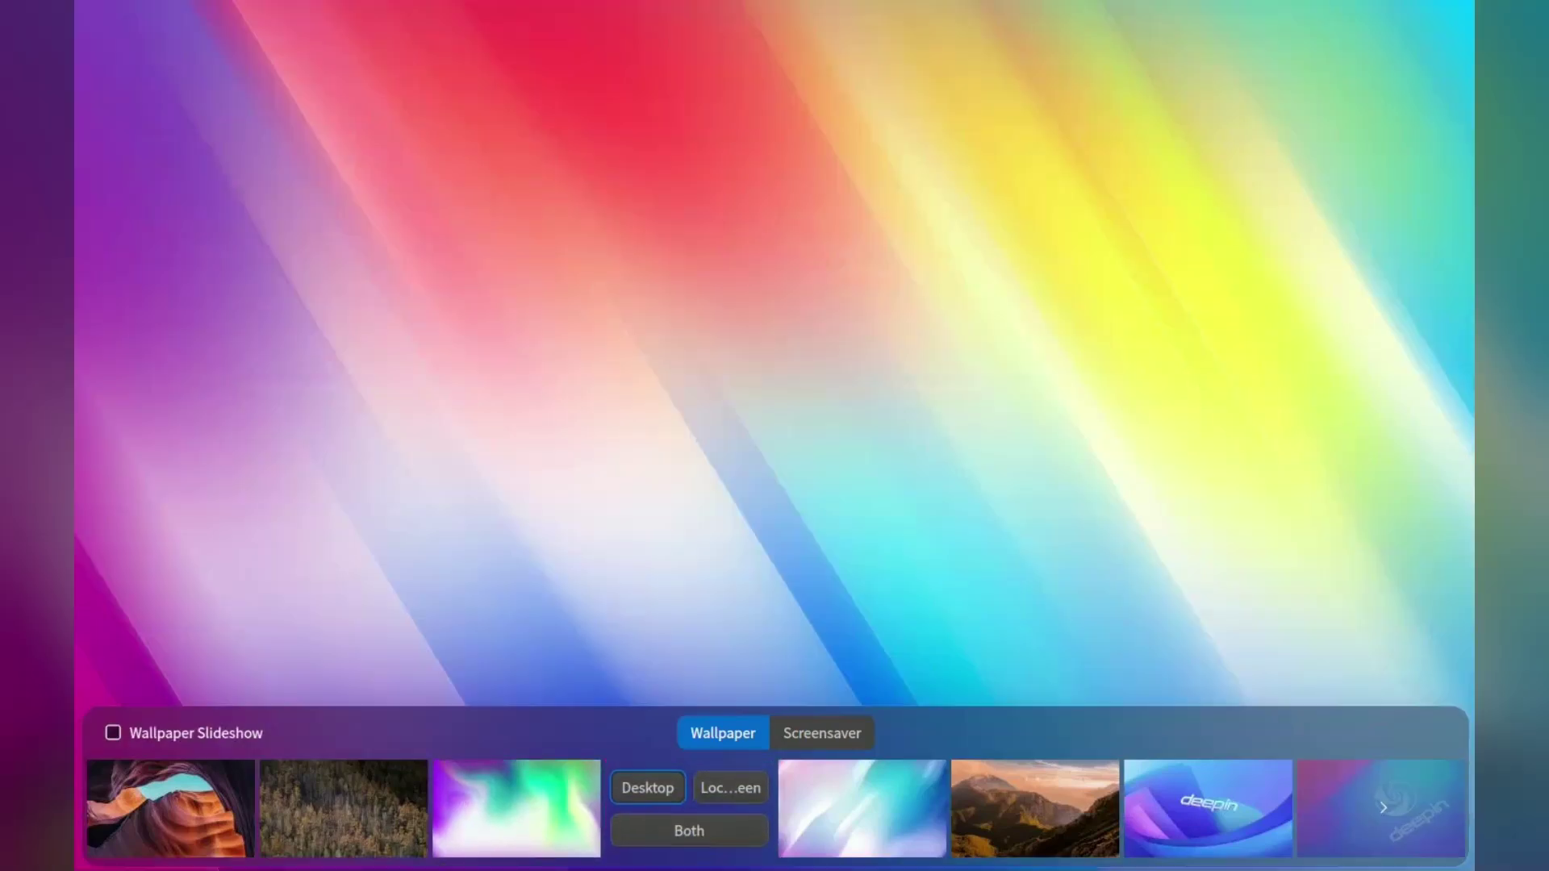
key("Escape")
Apply the rainbow wallpaper to both desktop and lock screen
right_click(710, 347)
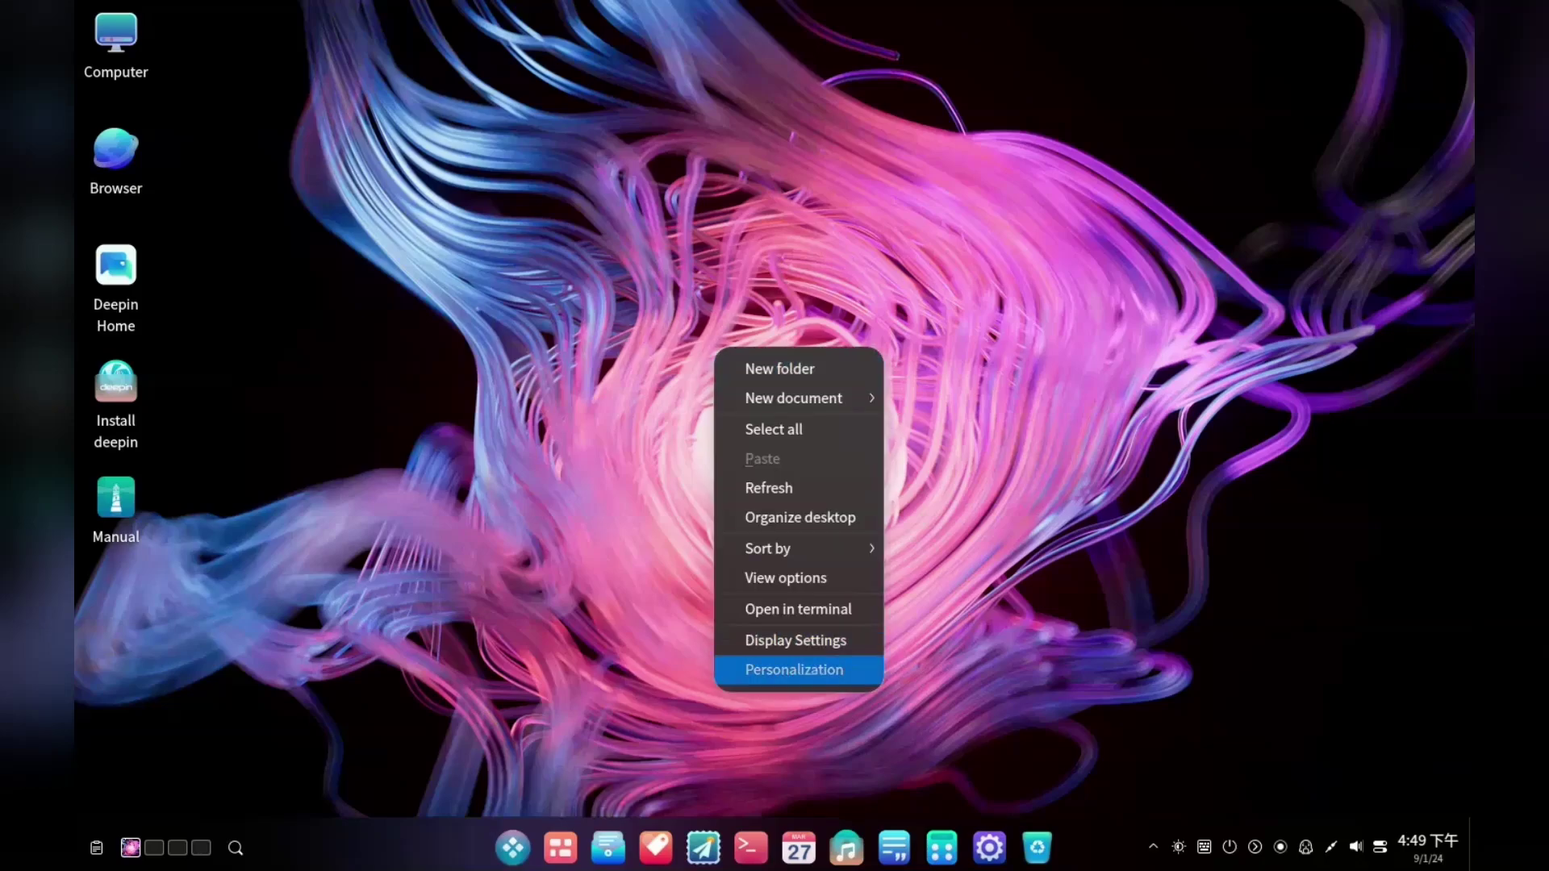
left_click(759, 671)
left_click(689, 808)
left_click(689, 830)
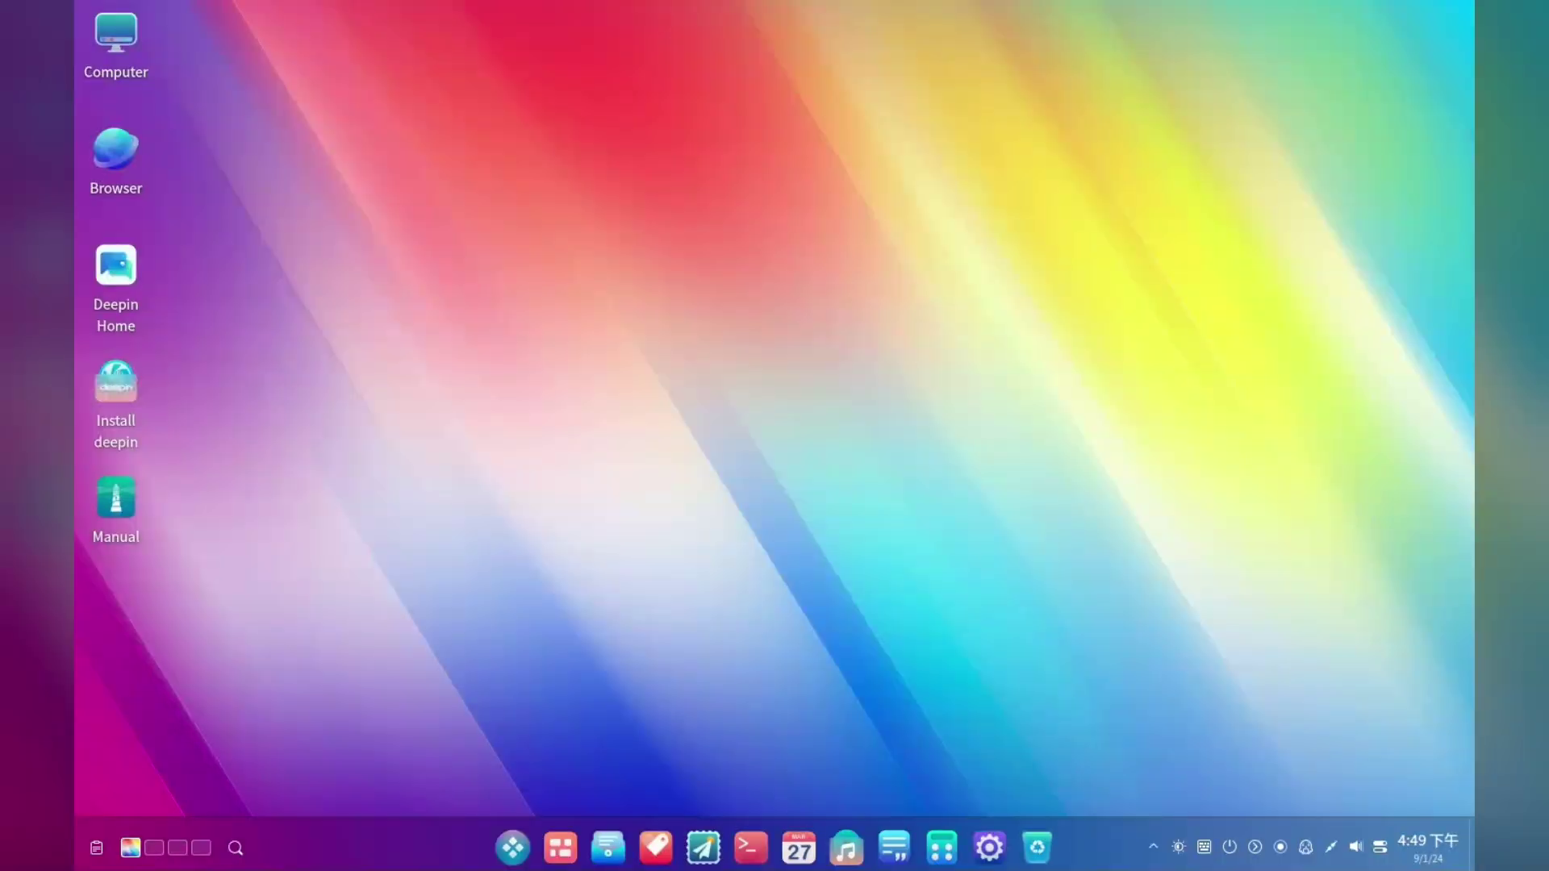
right_click(596, 210)
Open Display Settings from the desktop and set Personalization appearance to Light
left_click(673, 531)
key("Escape")
right_click(801, 194)
key("Escape")
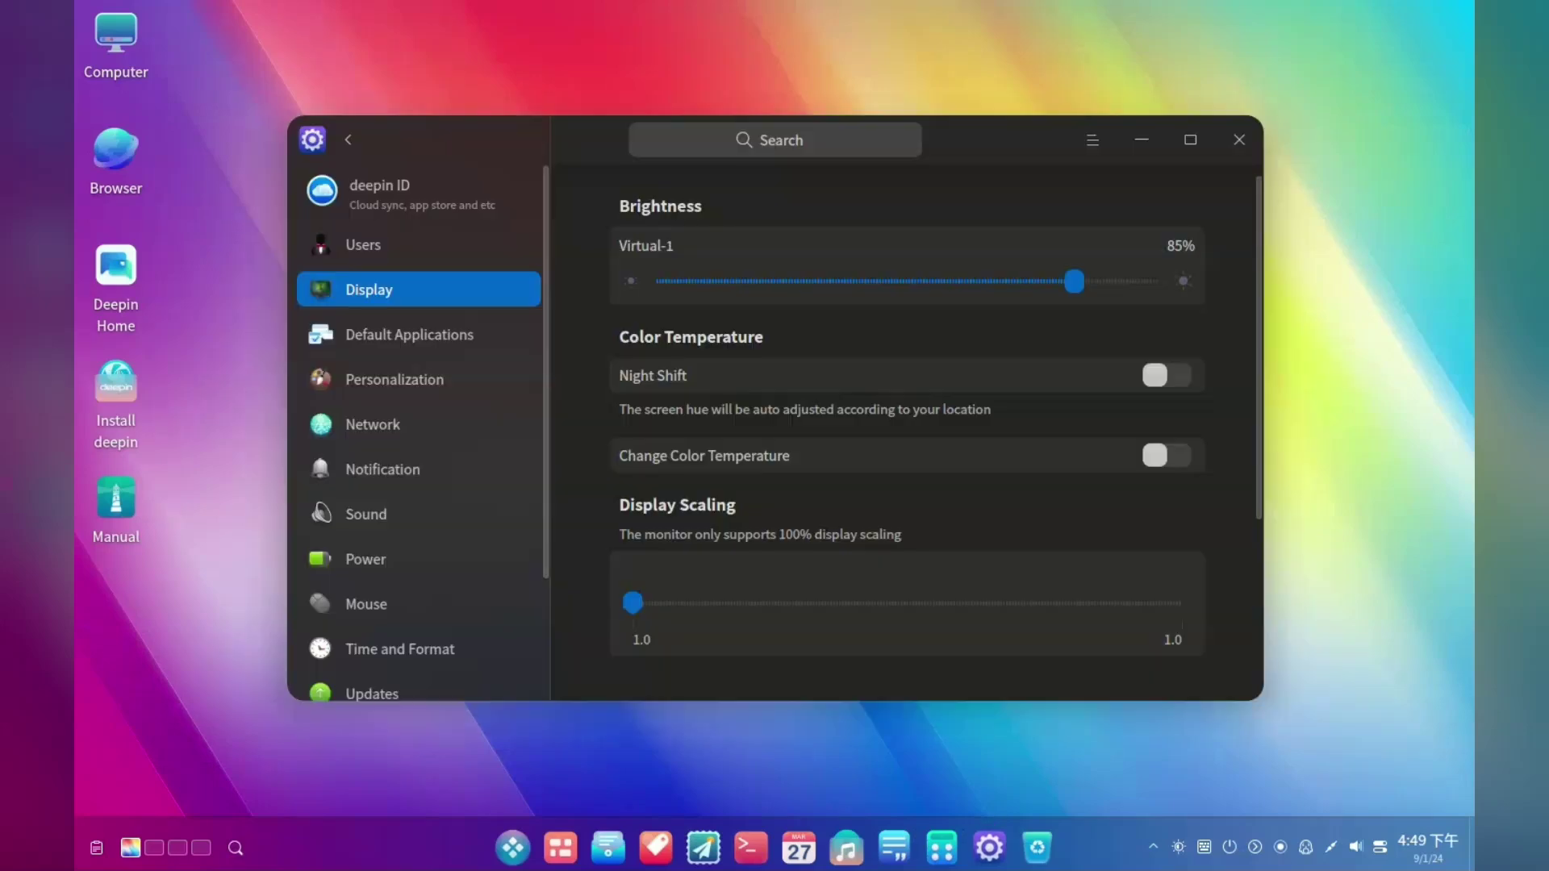
left_click(419, 380)
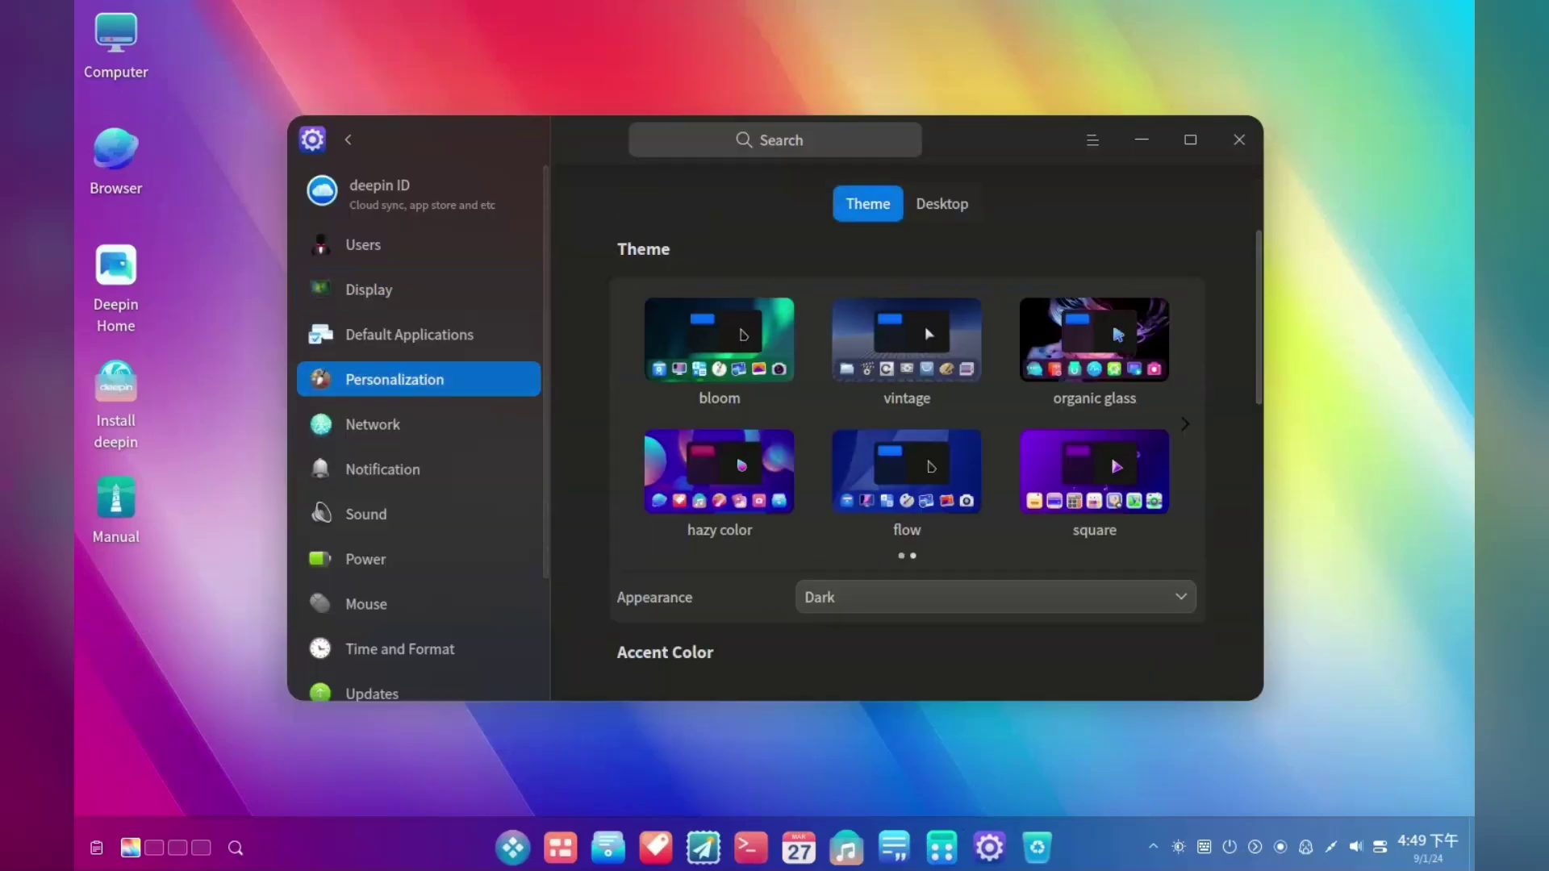
left_click(1000, 598)
key("Up")
key("Return")
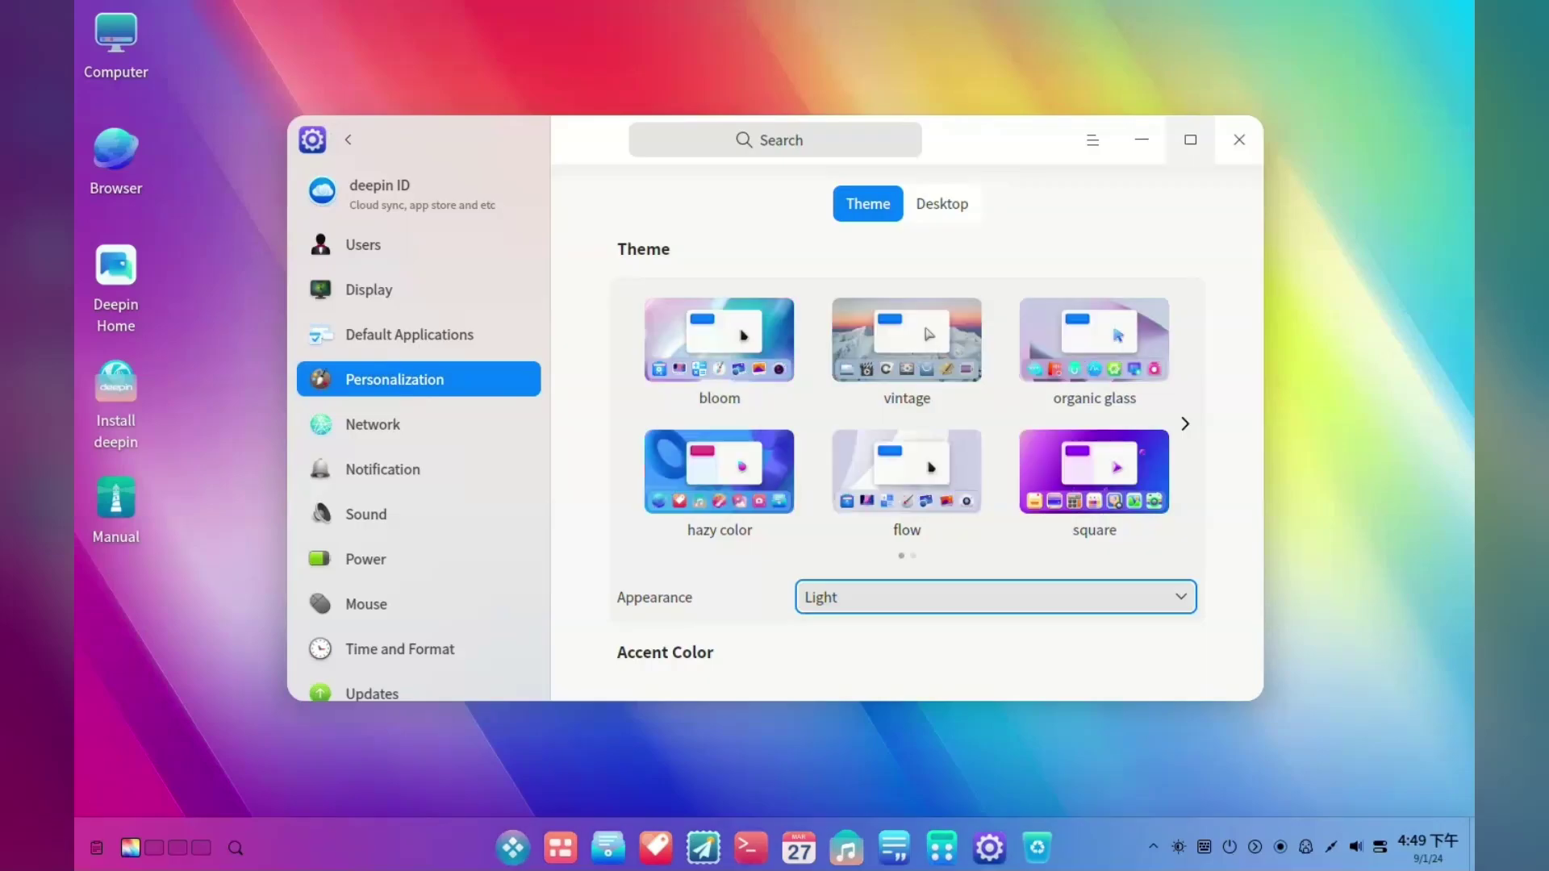
Close Control Center and the Computer file manager window
key("alt+F4")
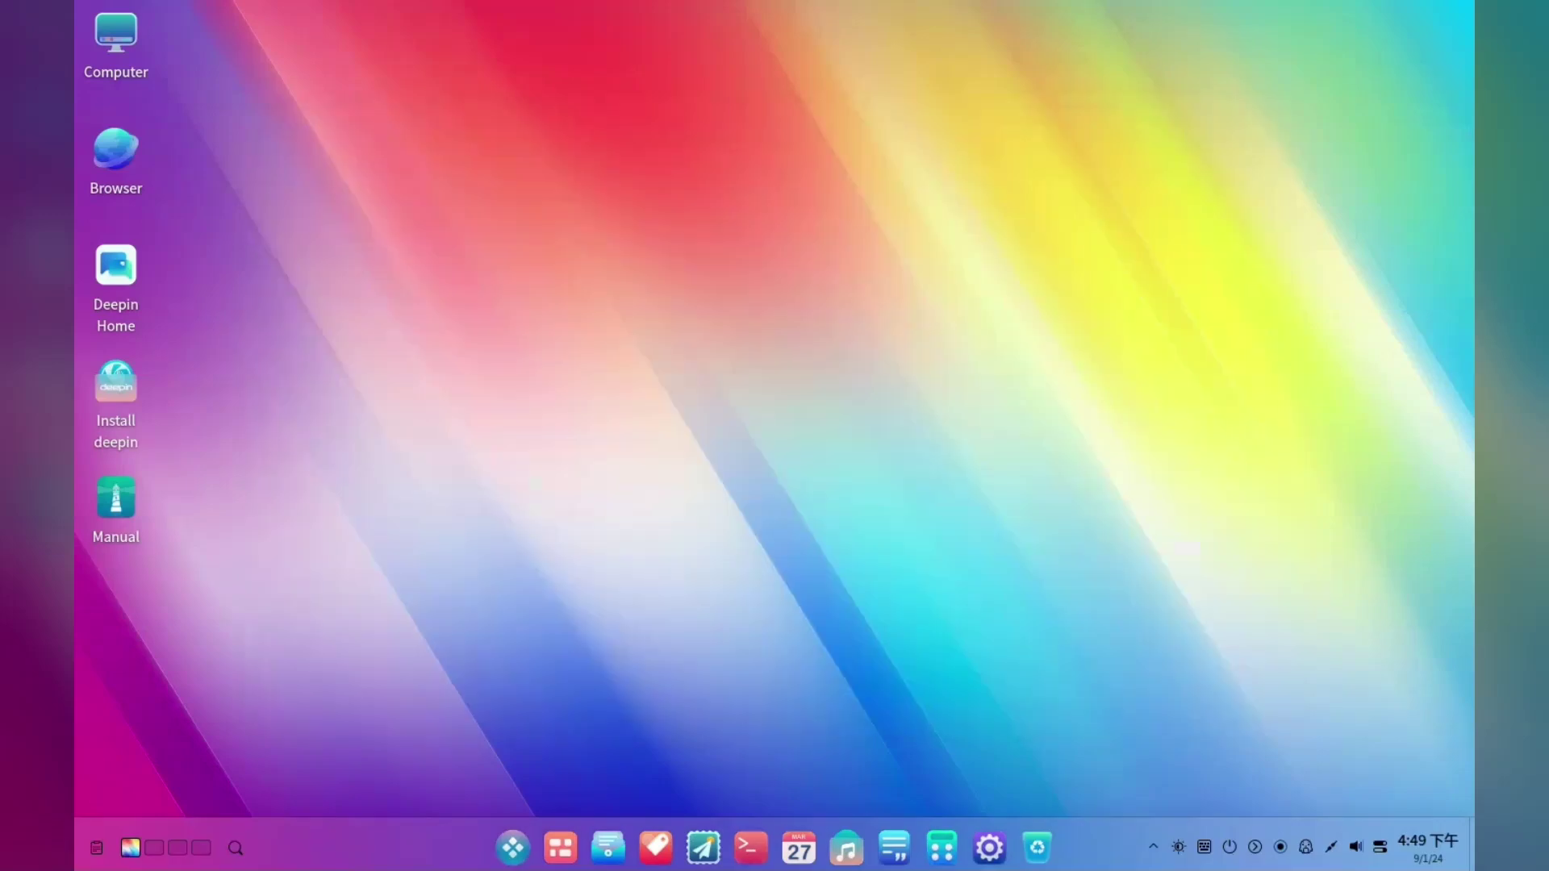
double_click(115, 45)
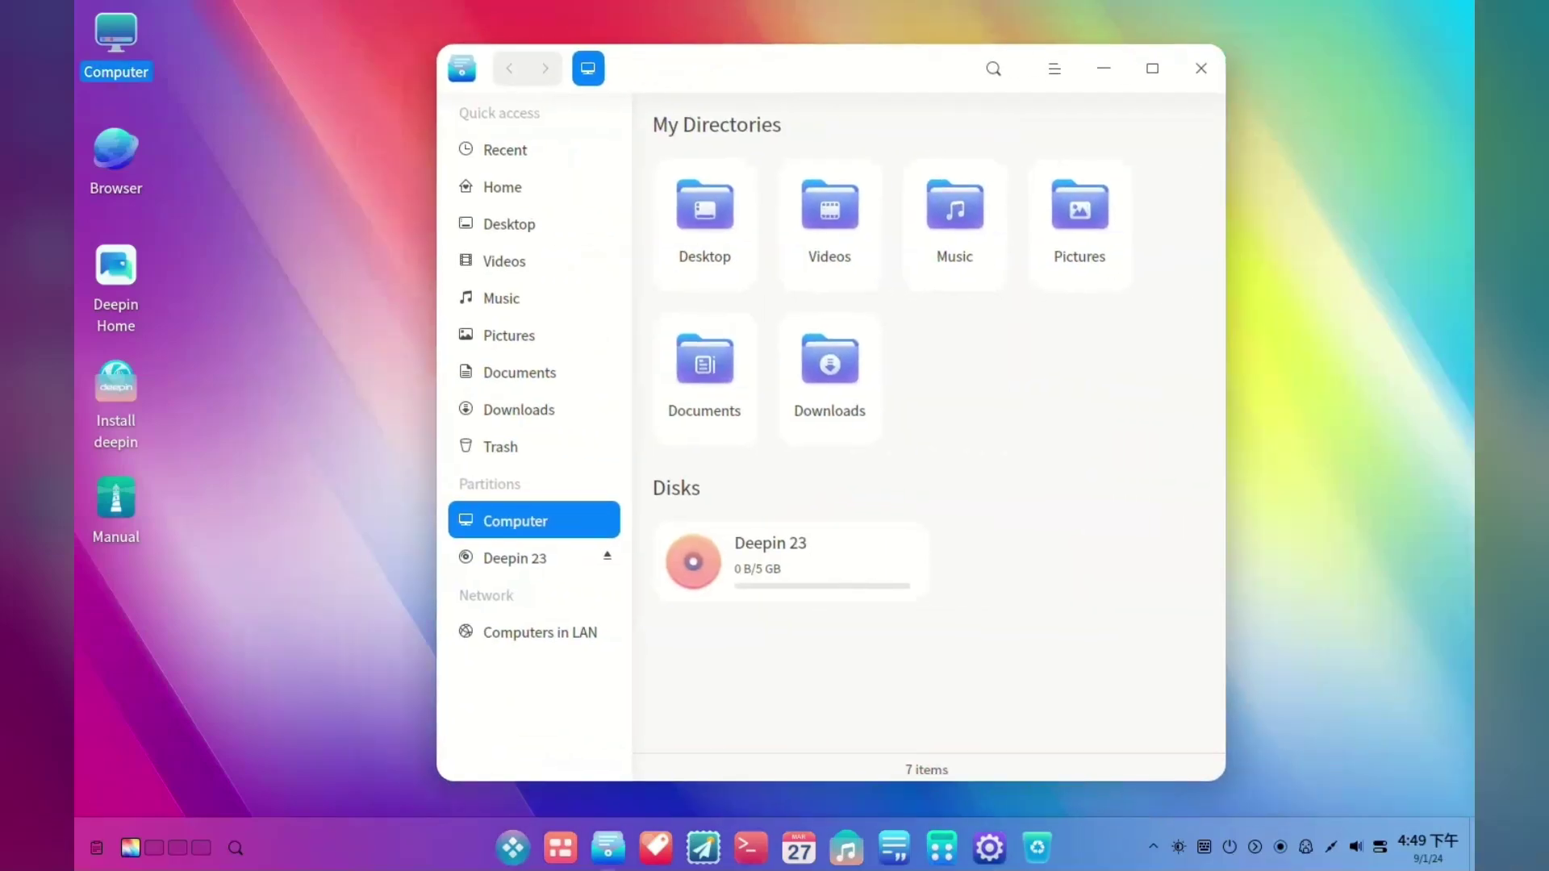
key("alt+F4")
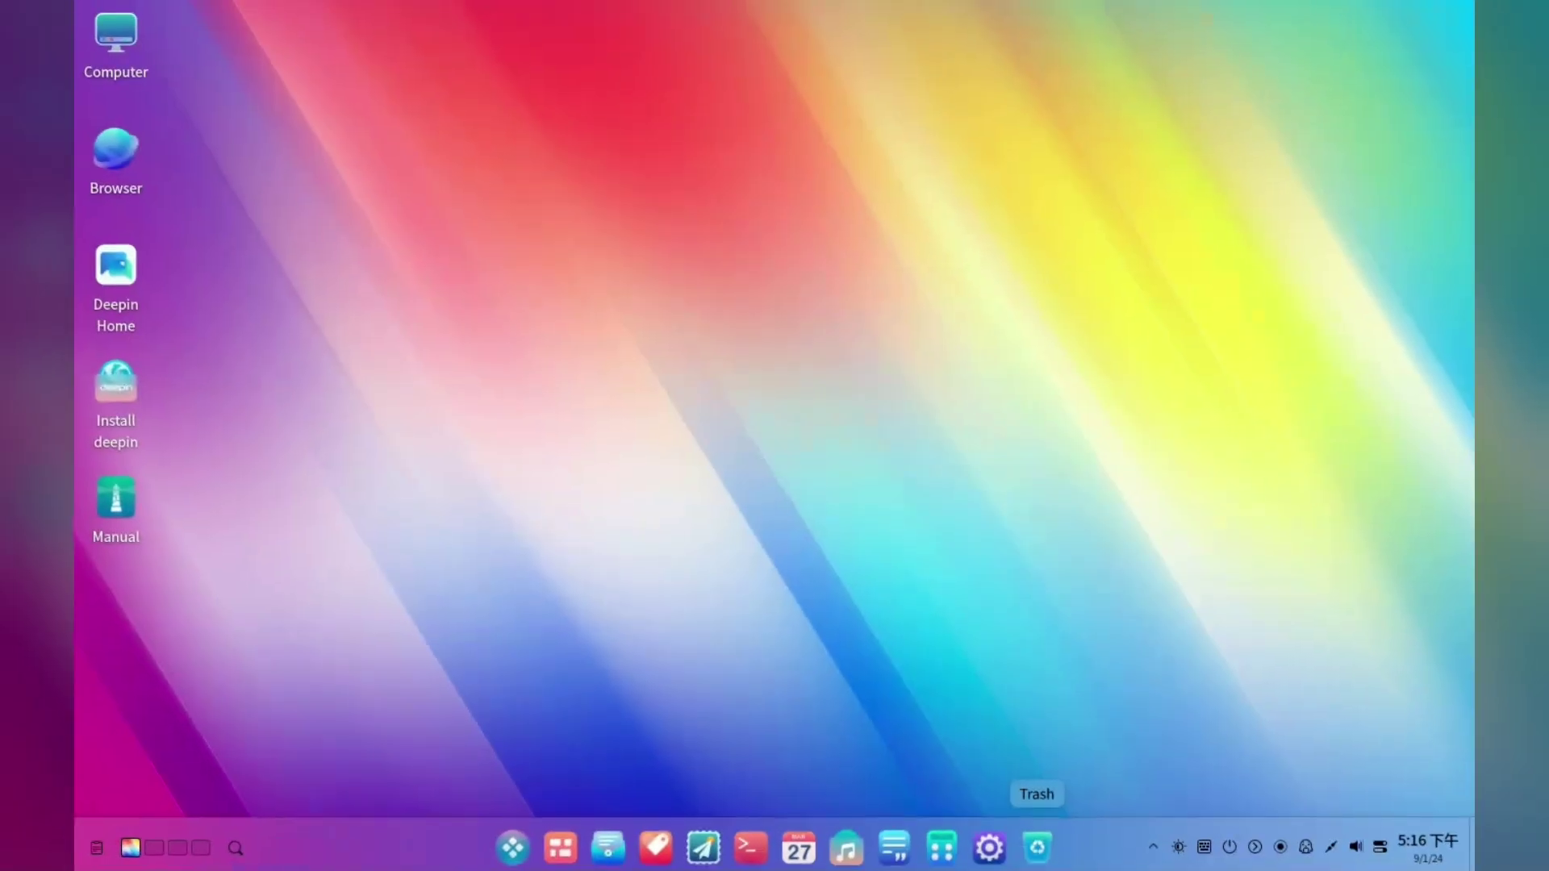
left_click(989, 847)
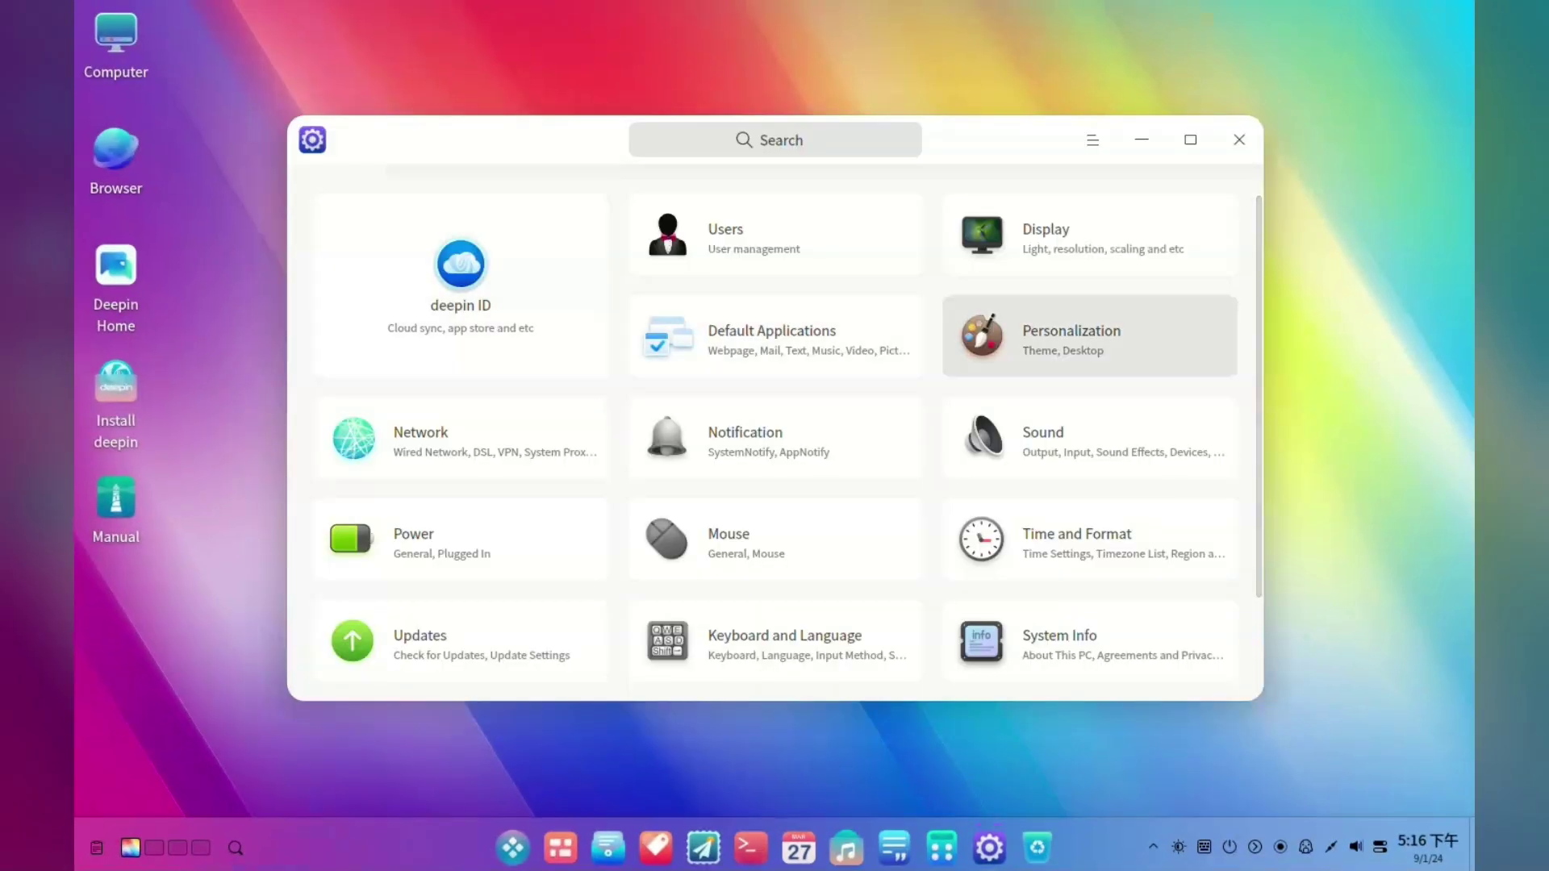
scroll(1049, 242, "down", 2)
left_click(1092, 140)
mouse_move(1121, 214)
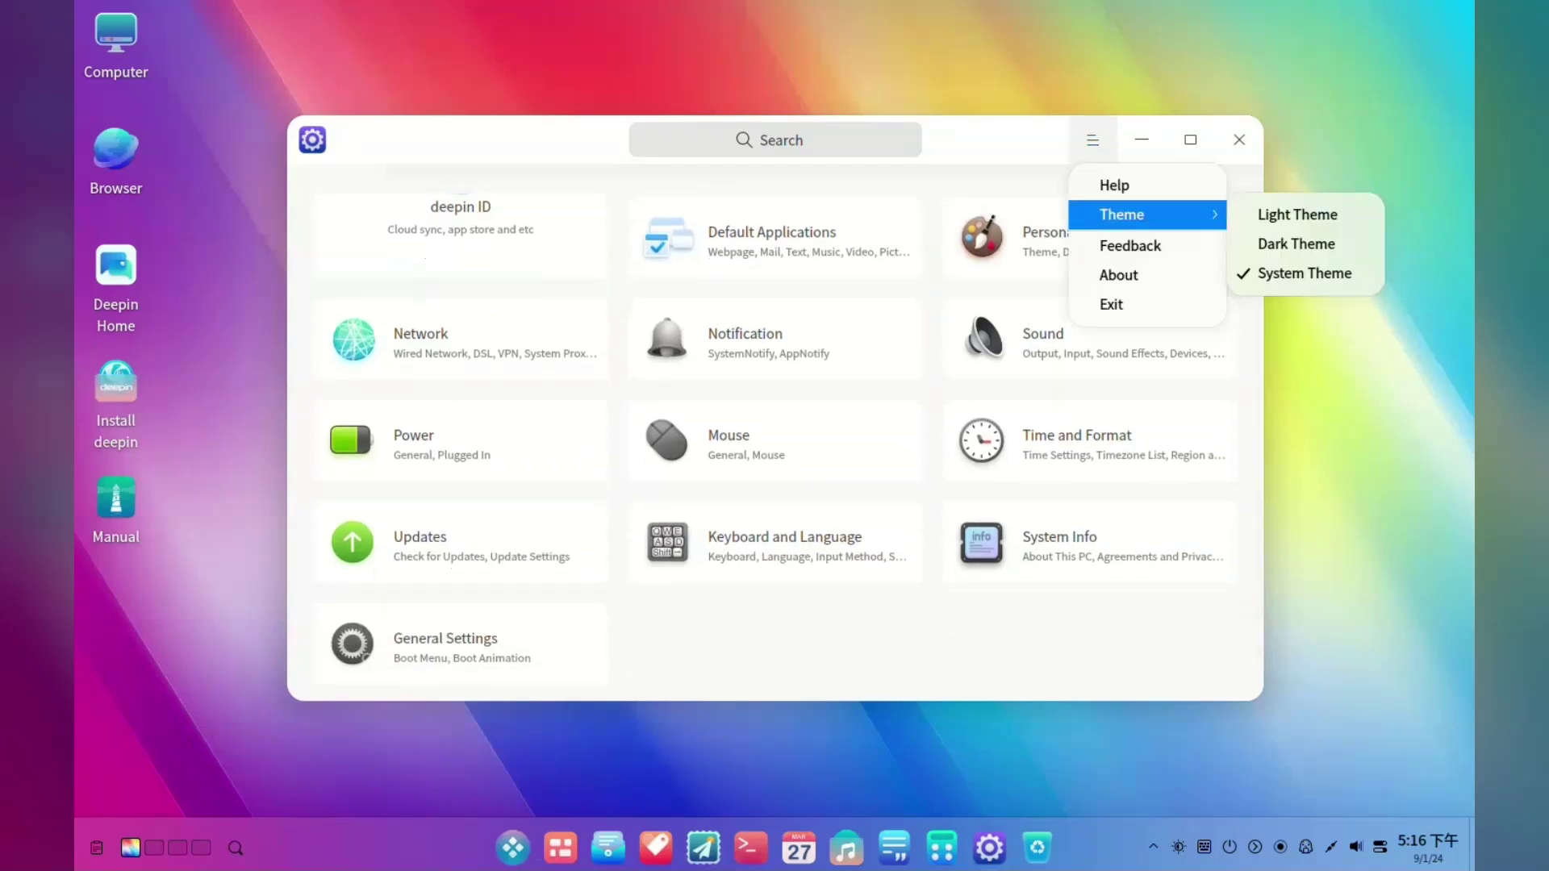
key("Escape")
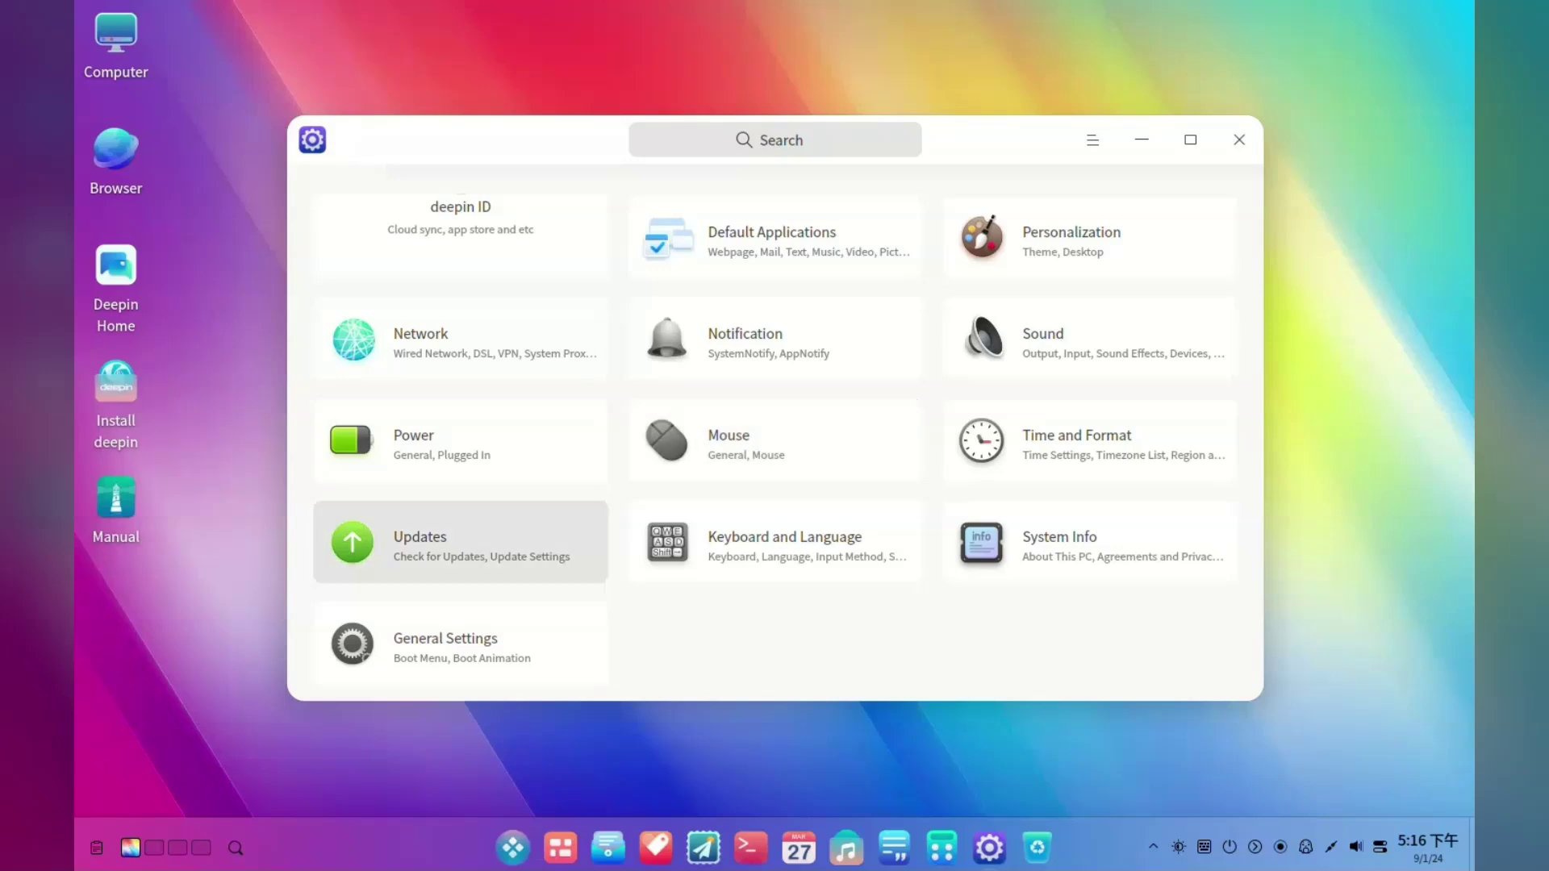
left_click(460, 643)
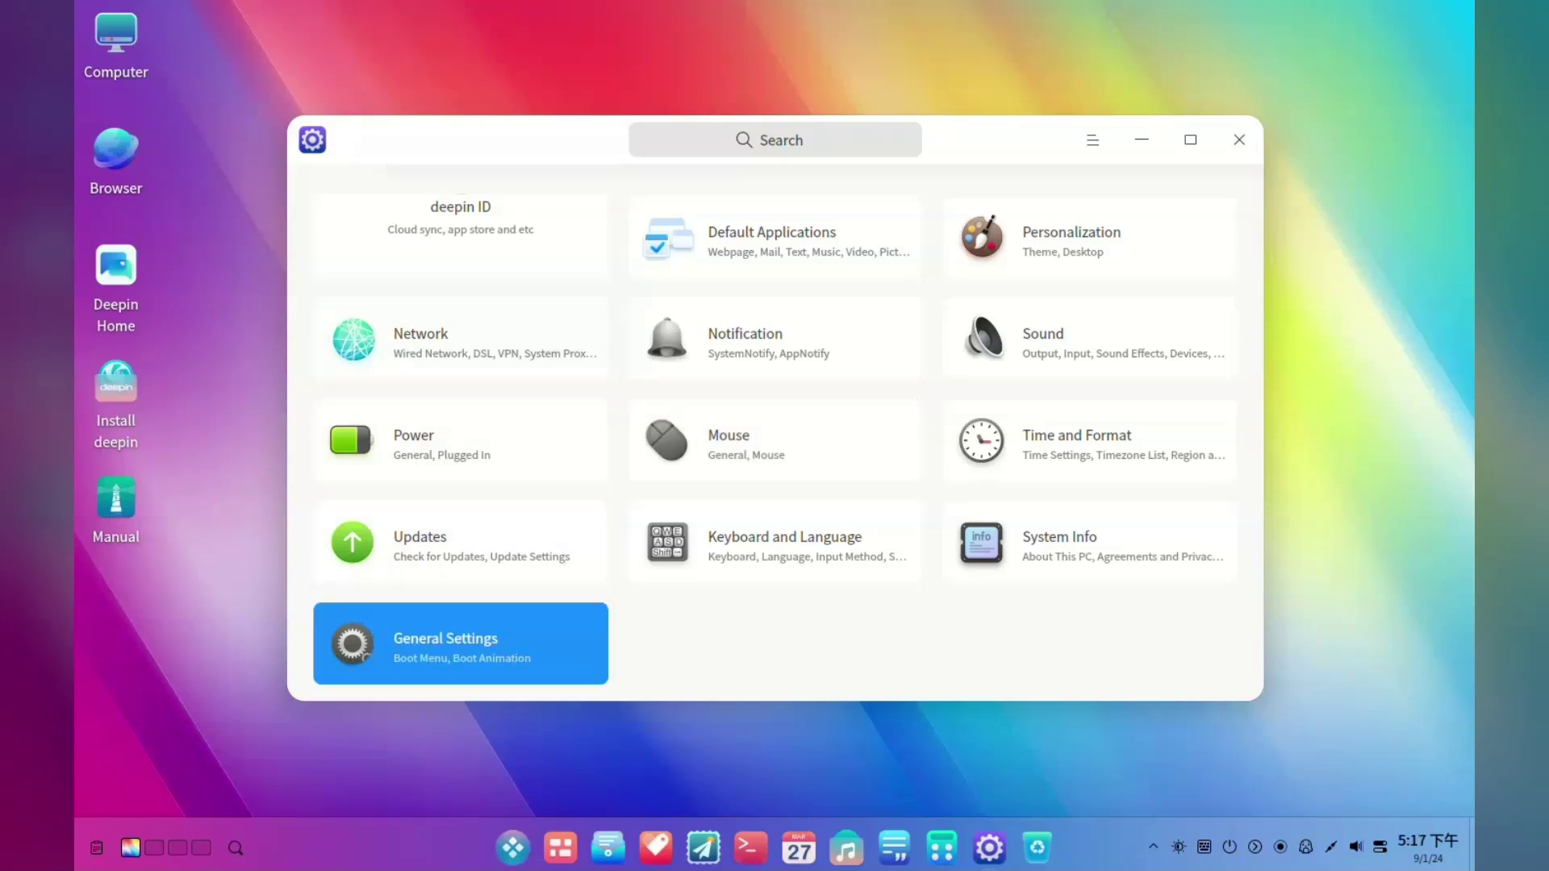
scroll(403, 420, "up", 3)
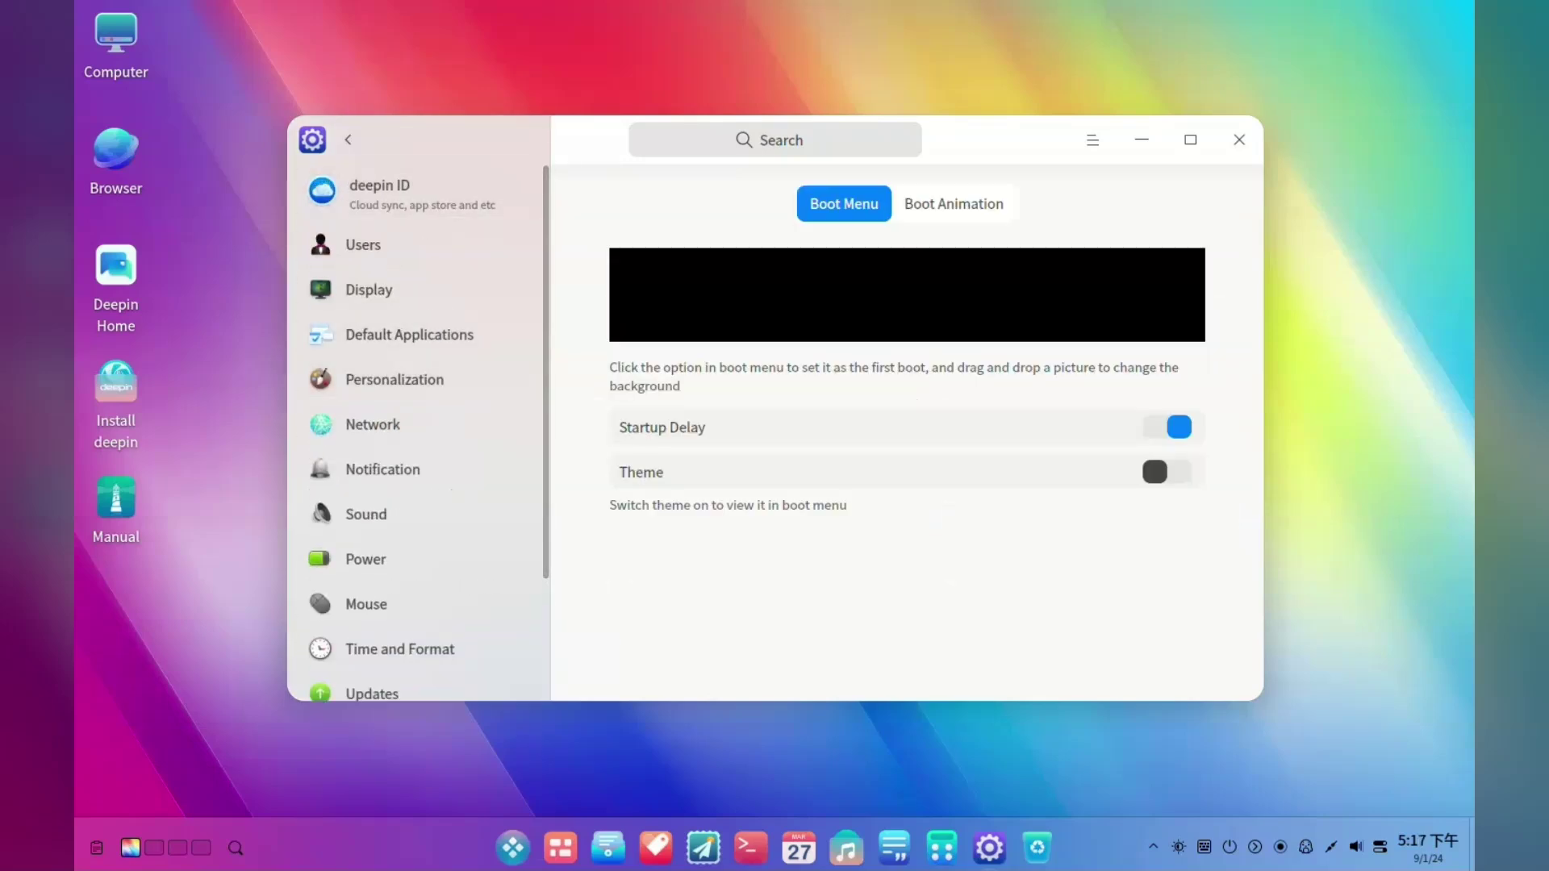
left_click(348, 139)
left_click(1090, 439)
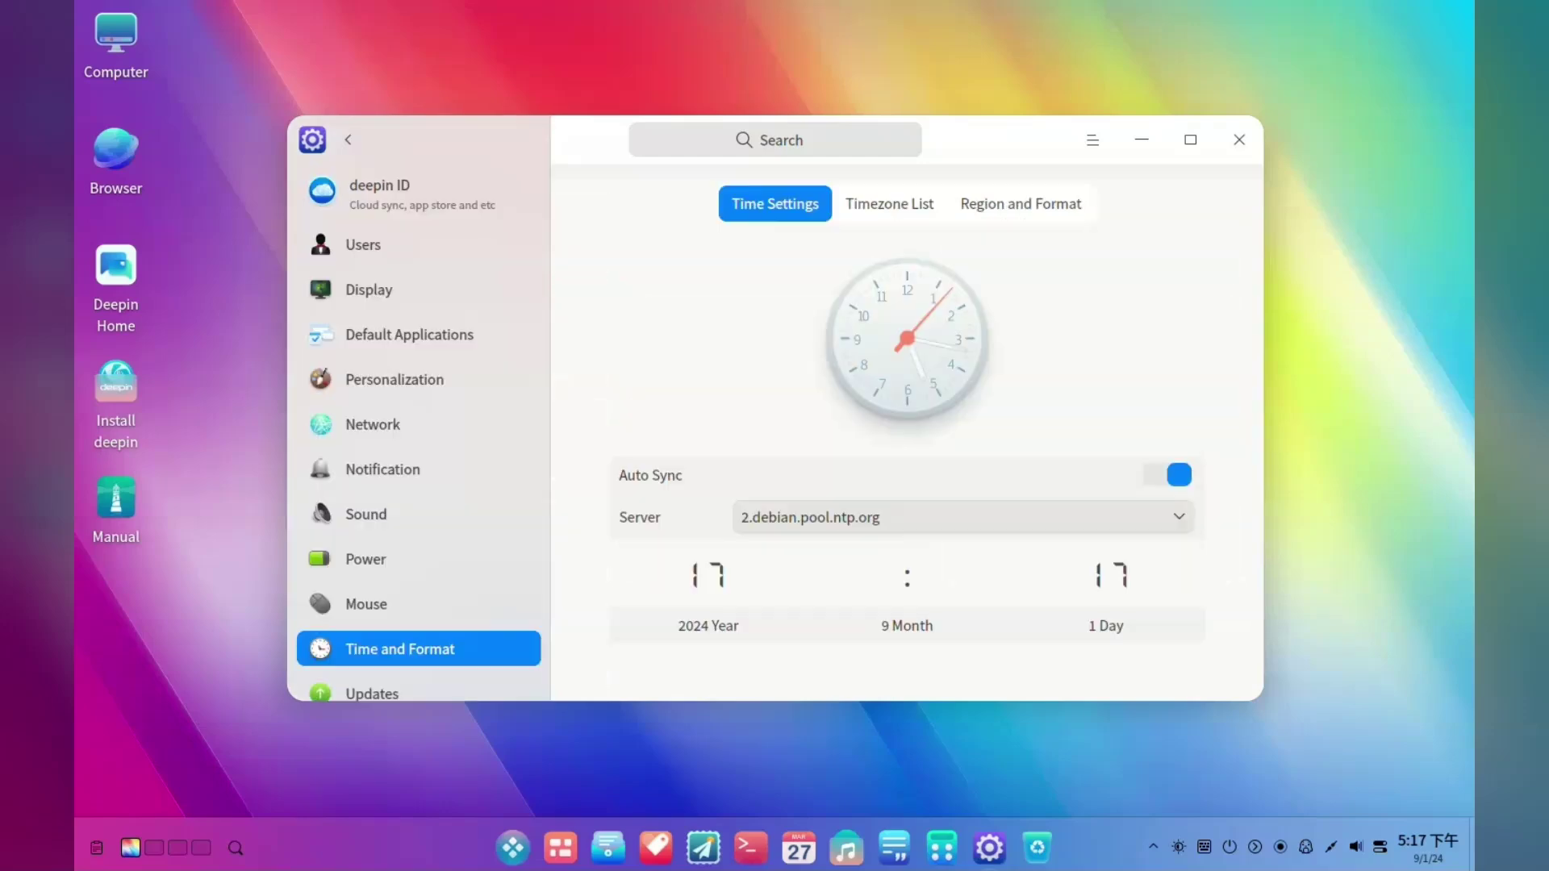
left_click(348, 139)
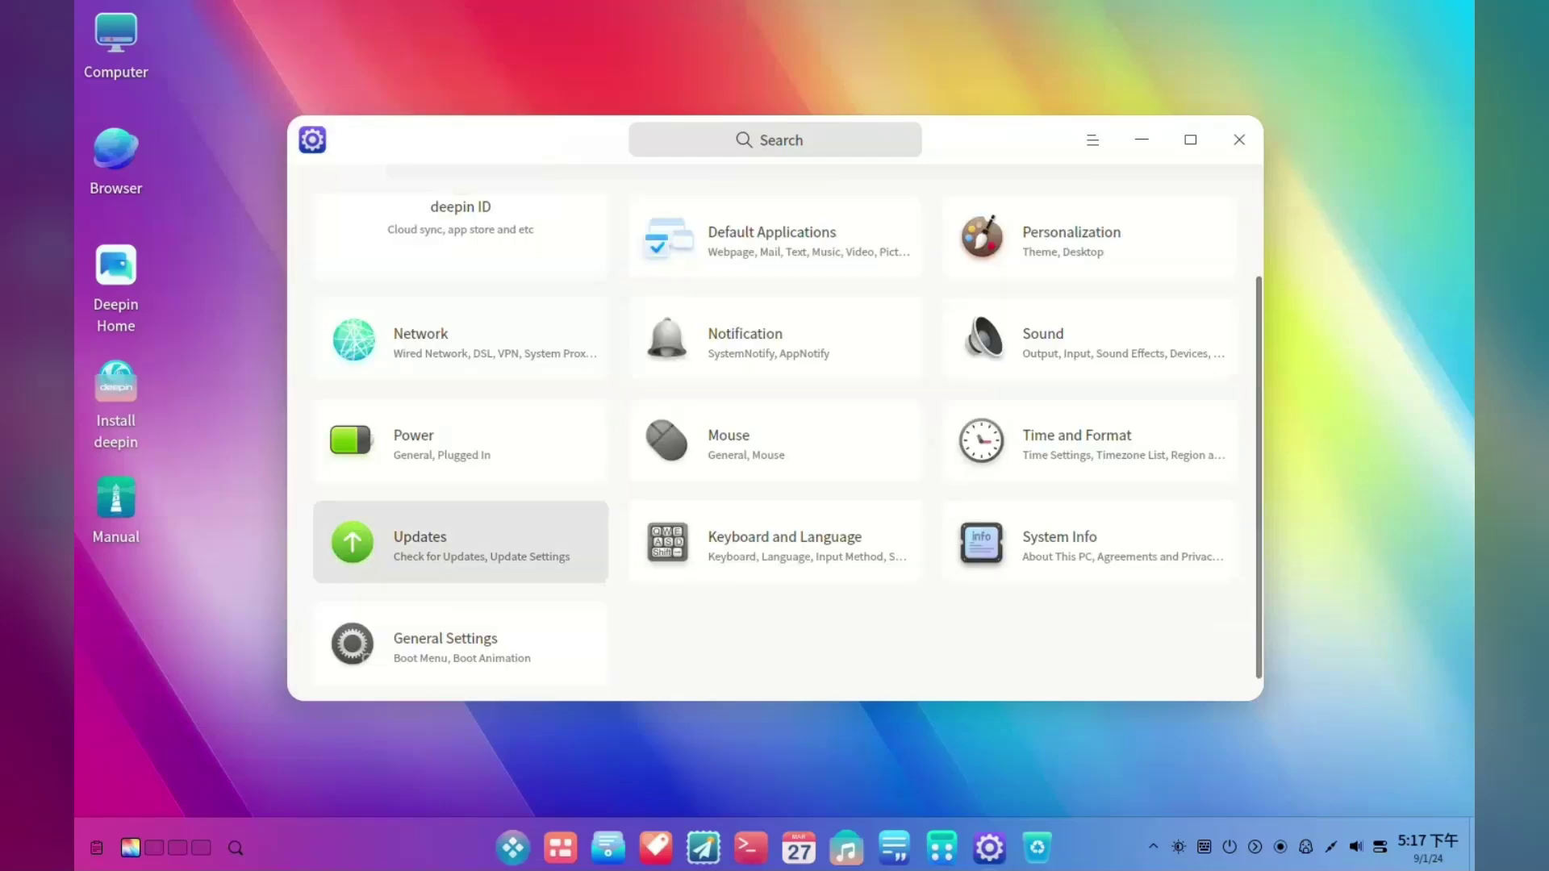
left_click(1090, 234)
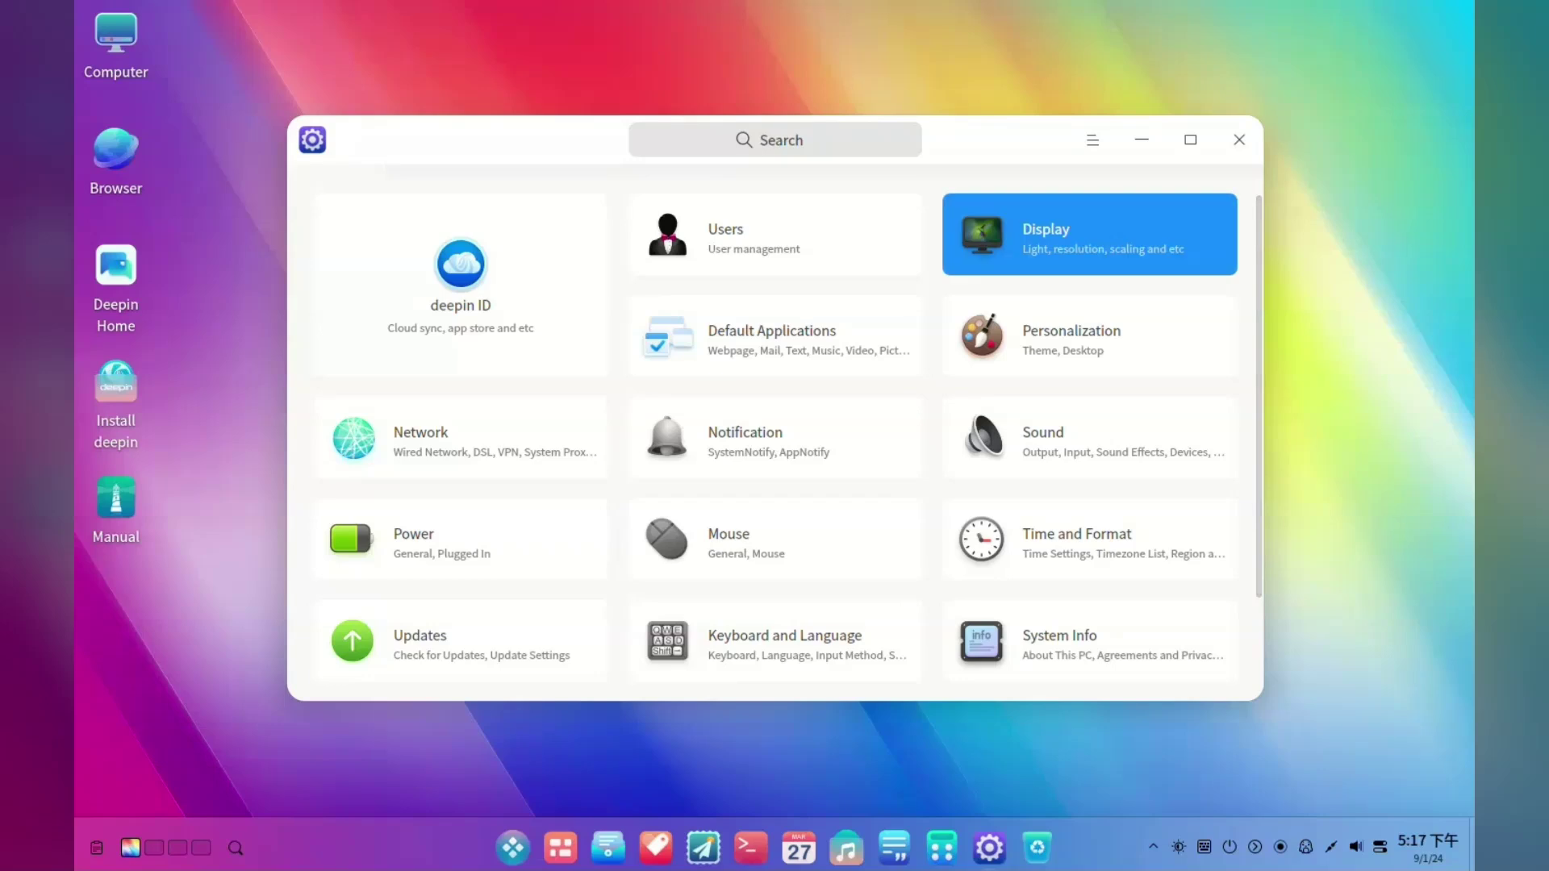
scroll(1089, 234, "down", 1)
scroll(904, 435, "down", 1)
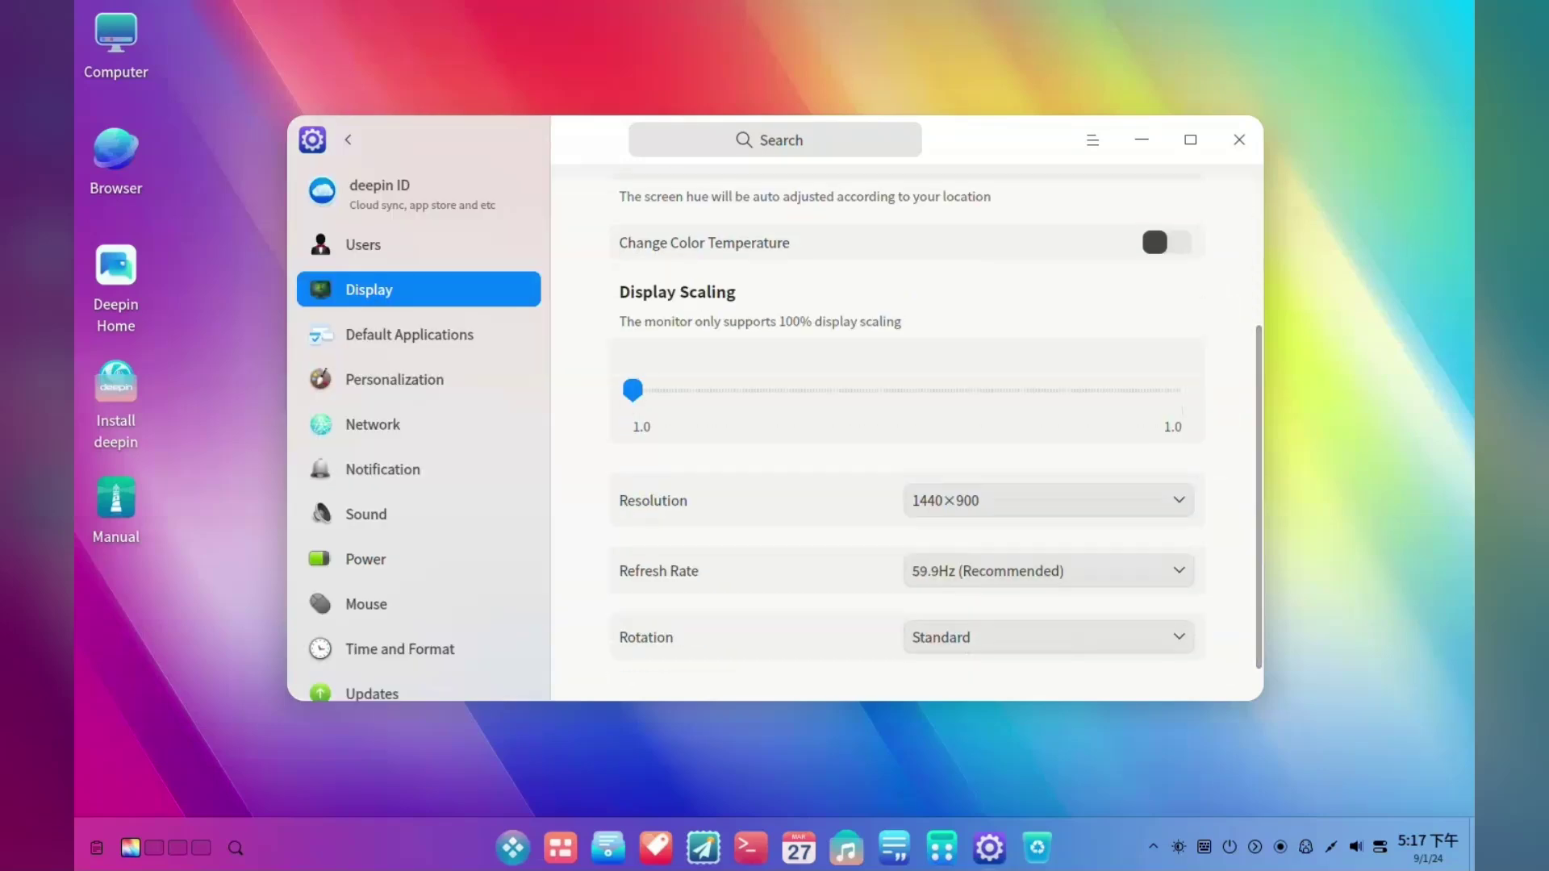
left_click(409, 334)
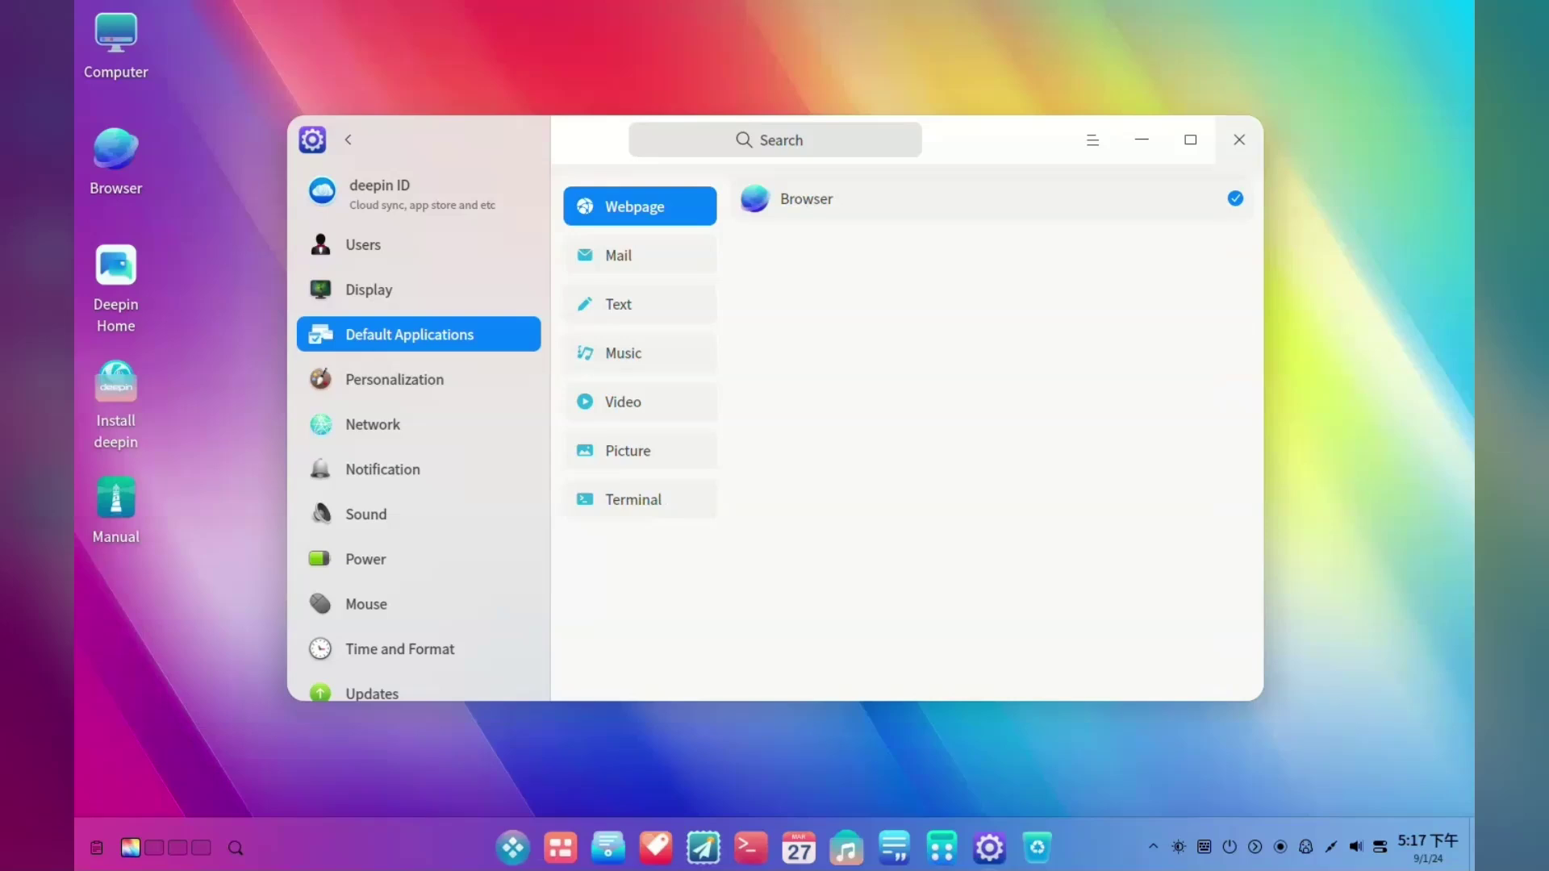
left_click(1240, 140)
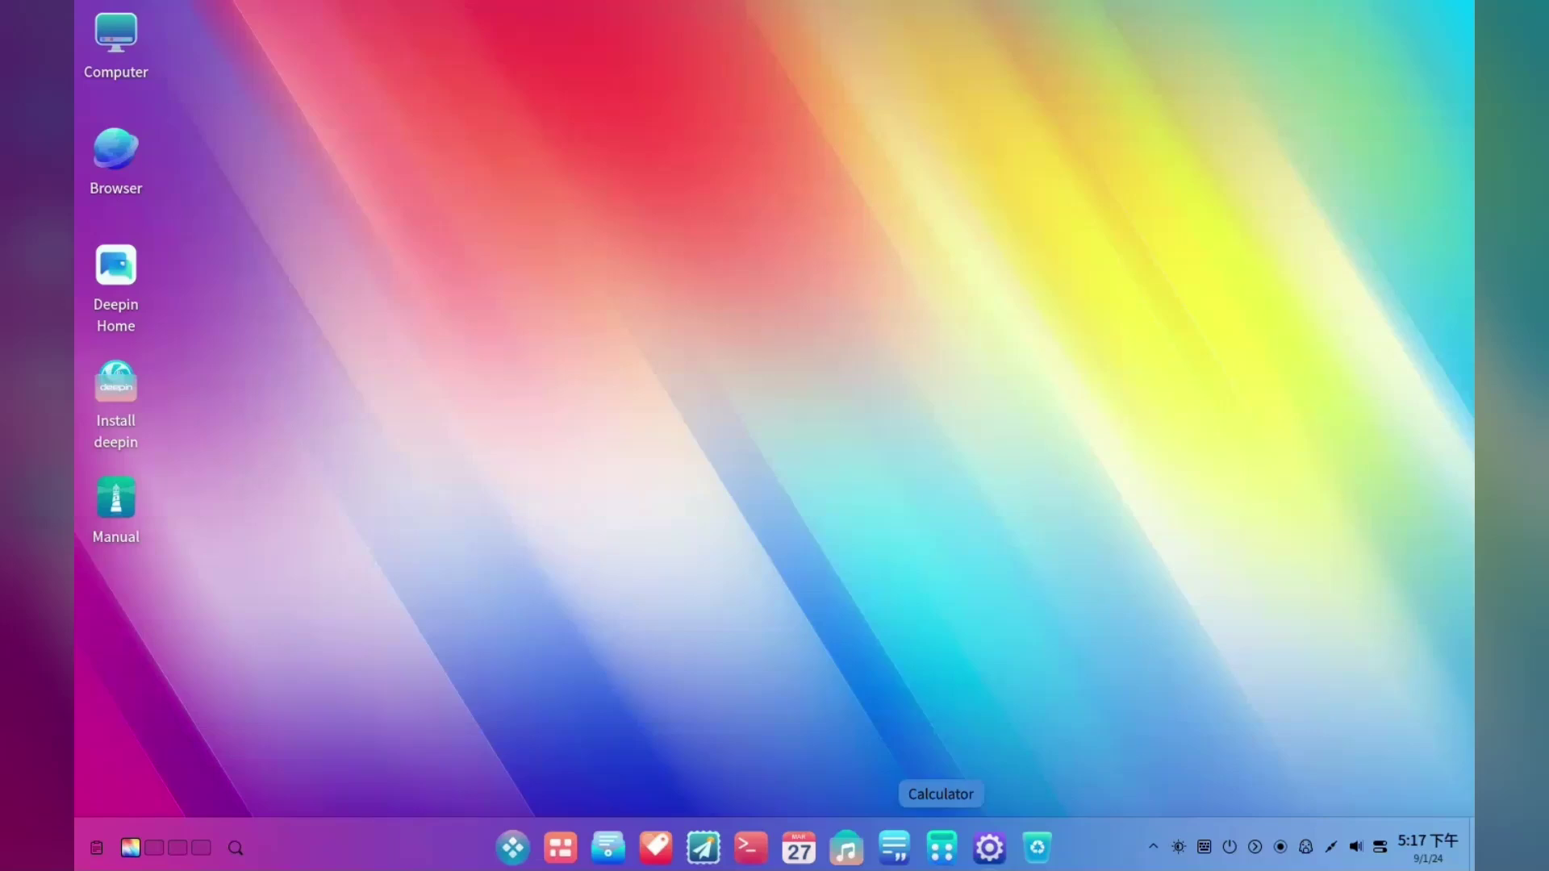
left_click(941, 847)
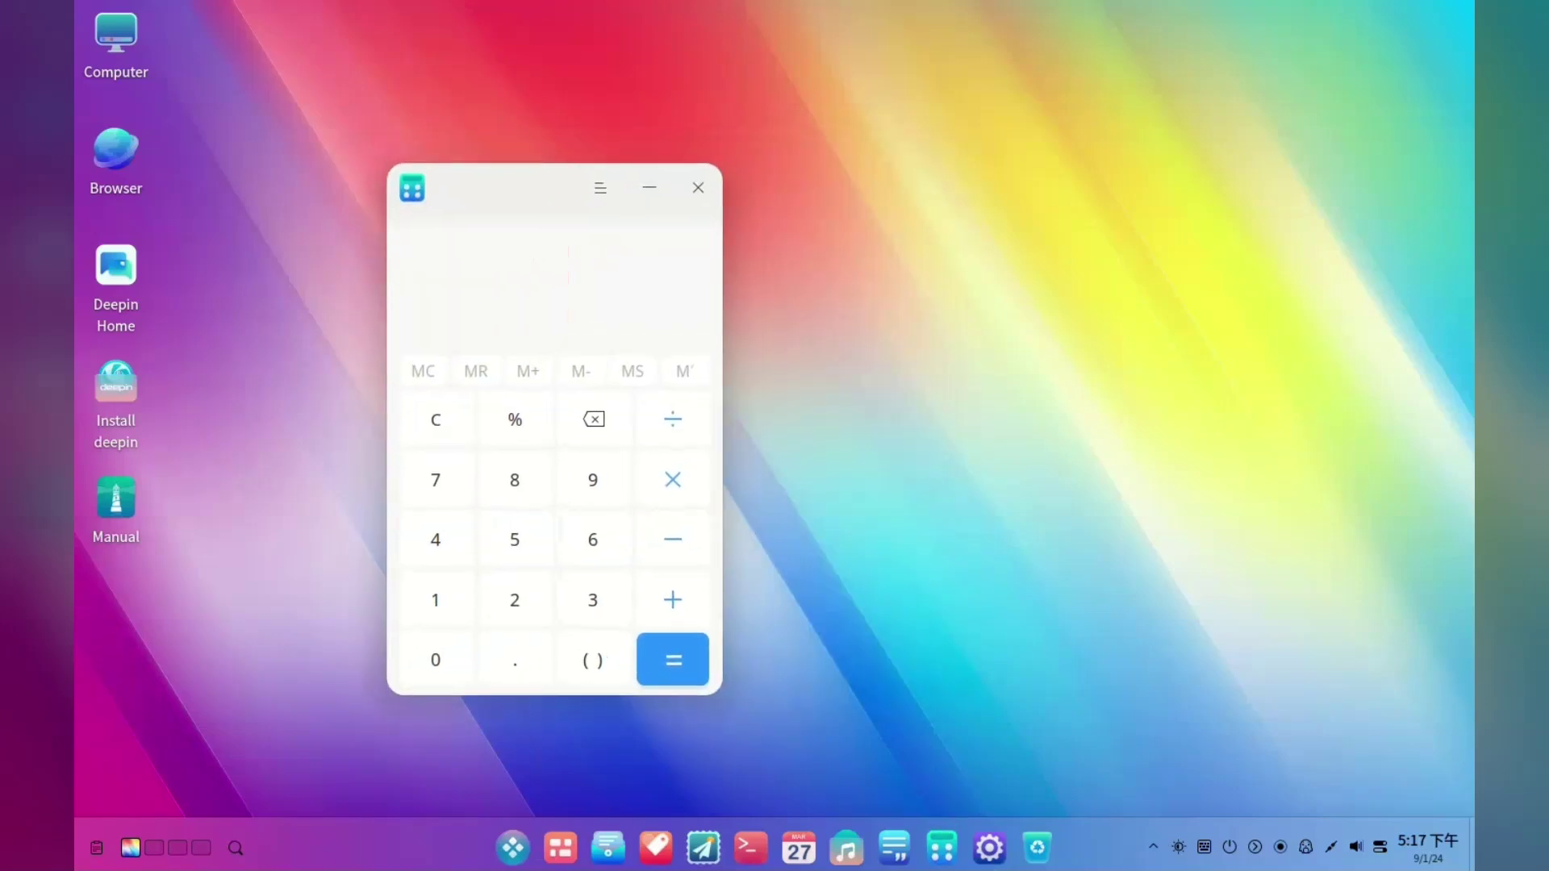
type("98")
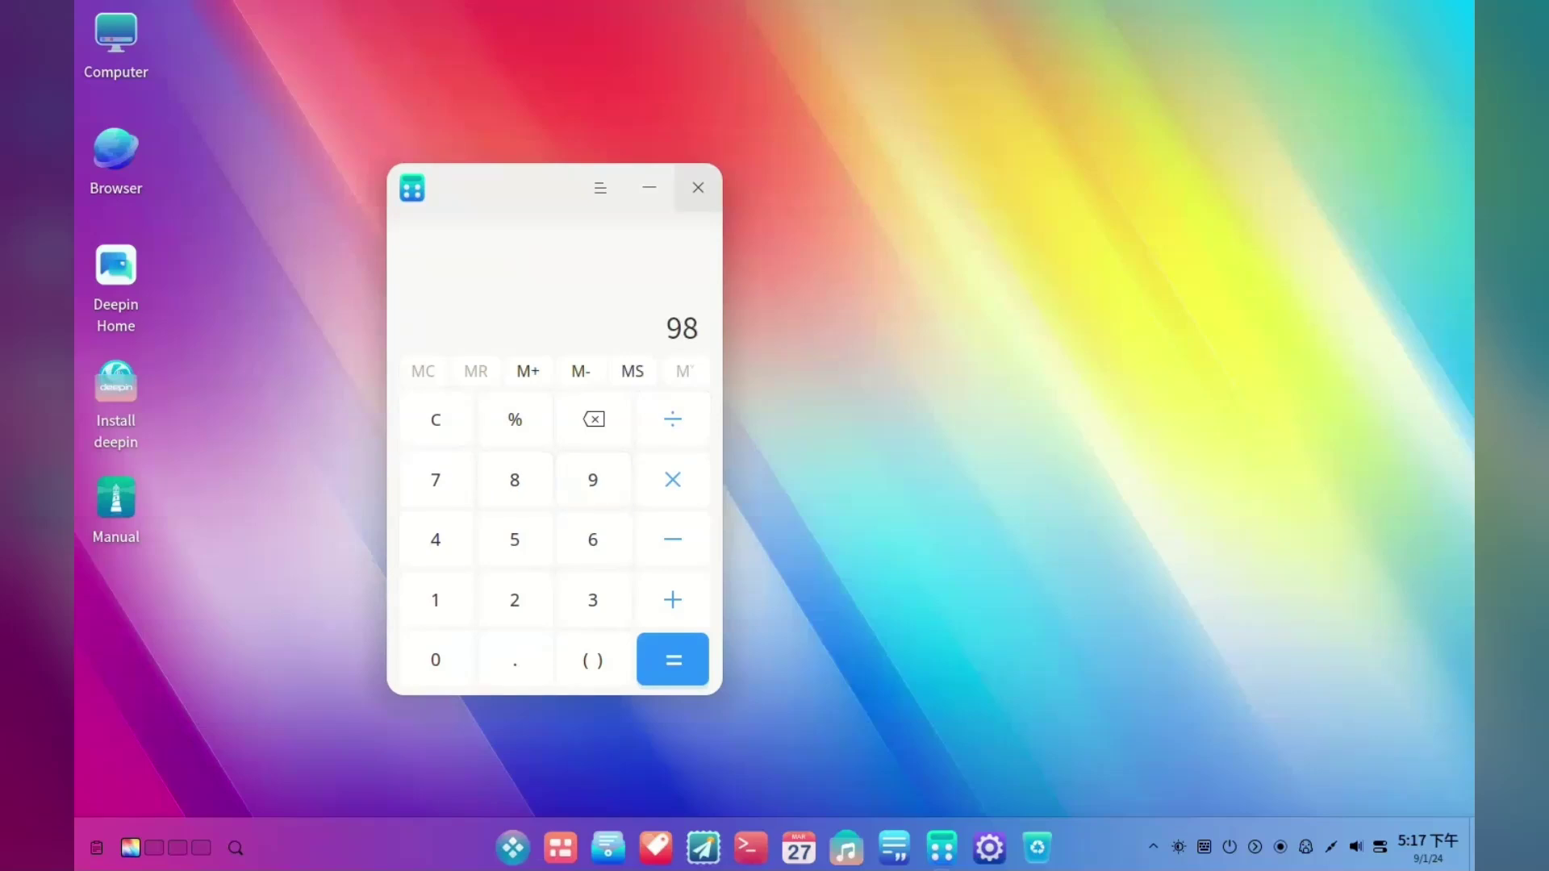
left_click(698, 187)
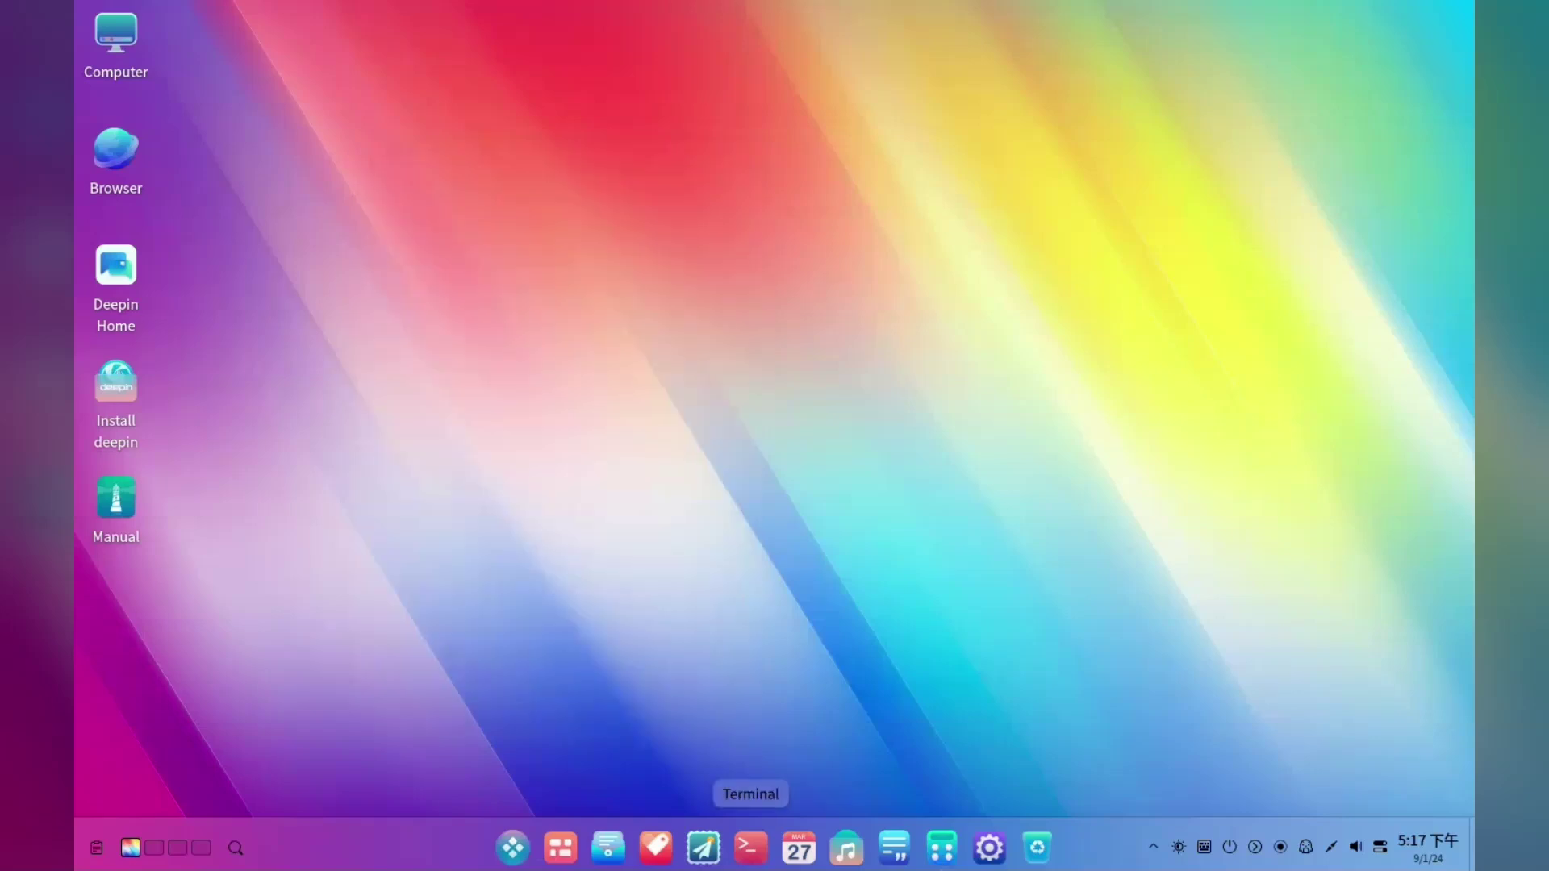
Launch Deepin Terminal and list the home folder's contents with ls
left_click(750, 847)
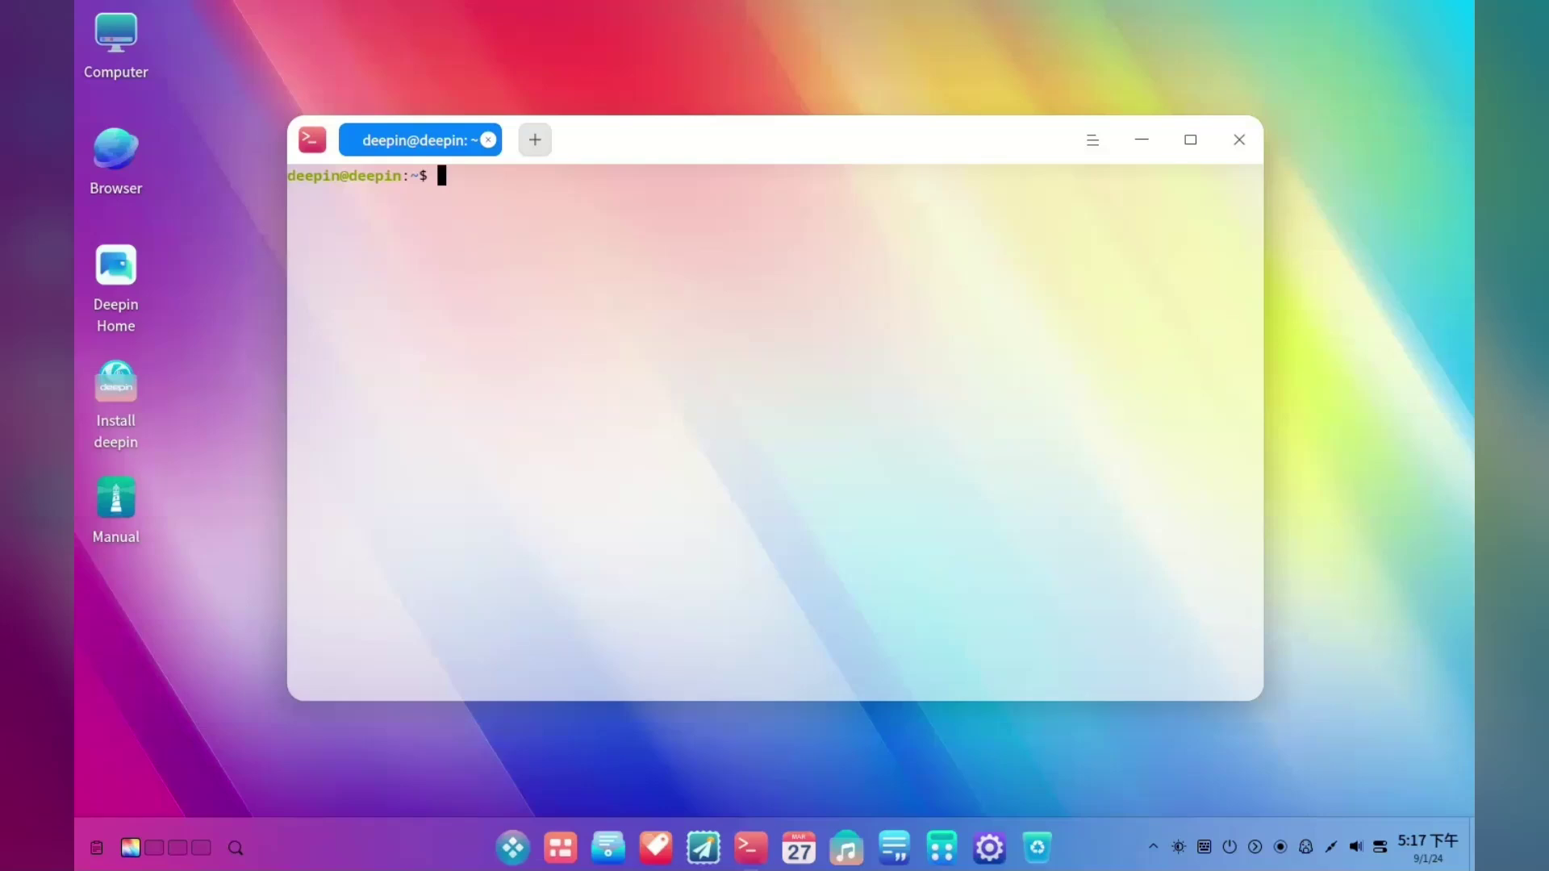
type("ls")
key("Return")
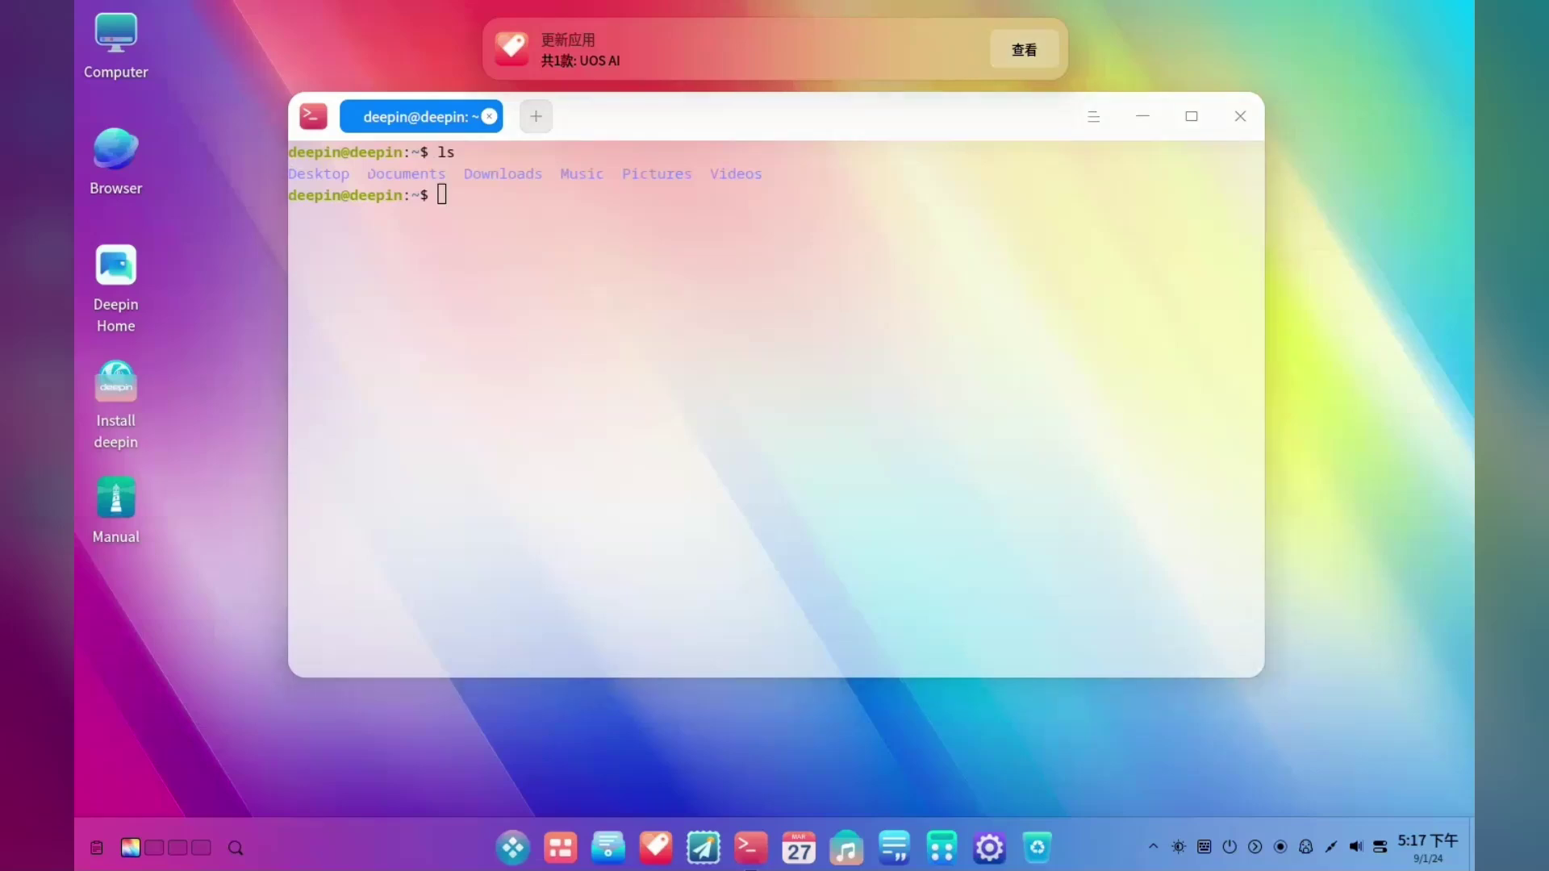
Run apt list and scroll back through the available and installed package listing
type("apt list")
key("Return")
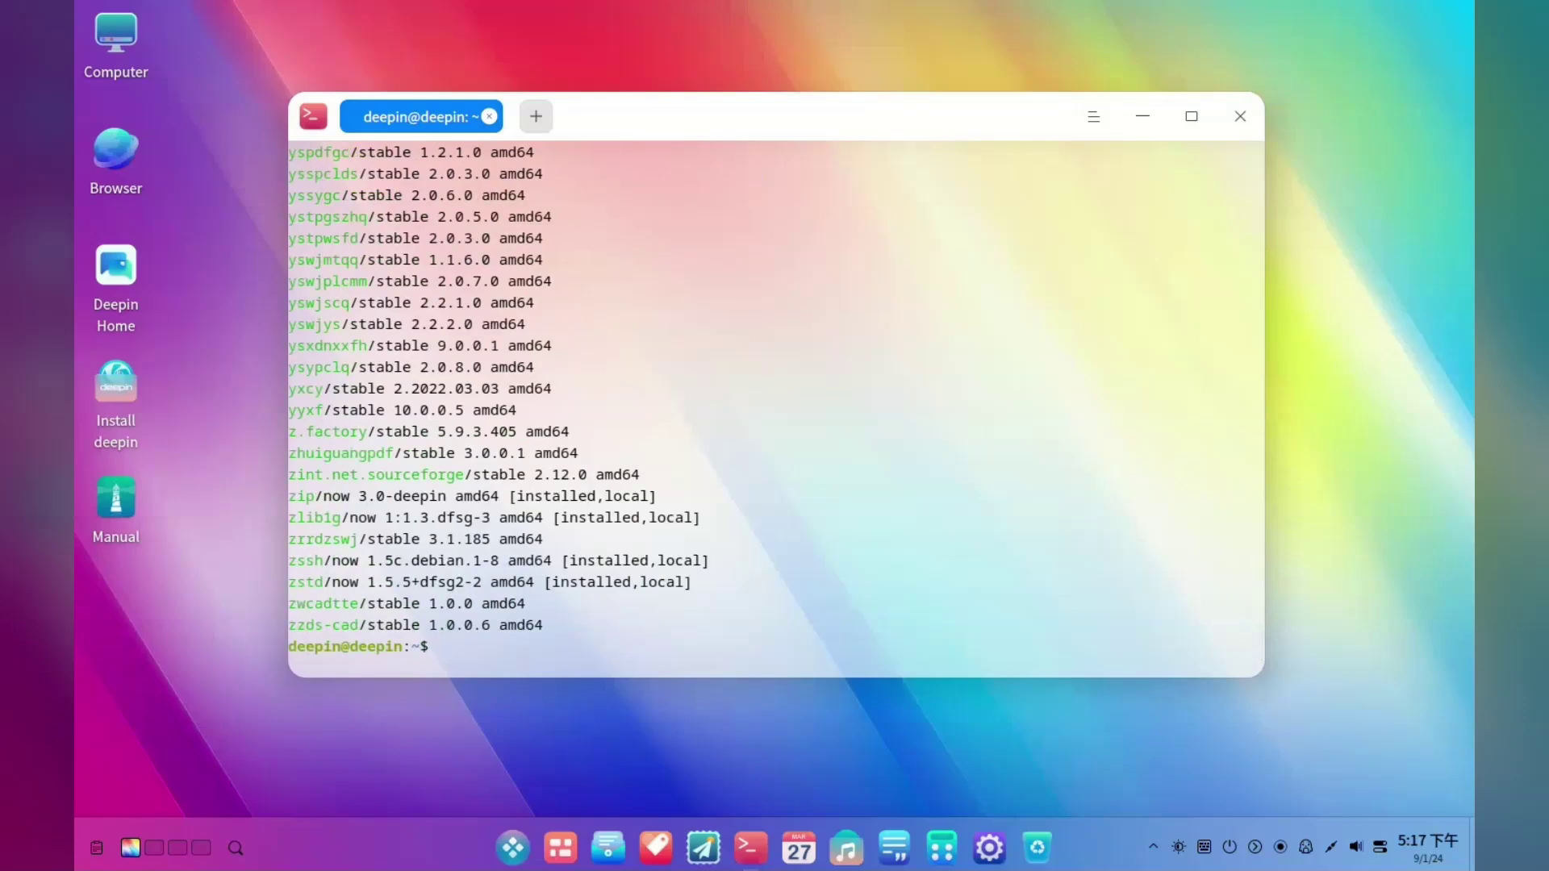
scroll(776, 395, "up", 20)
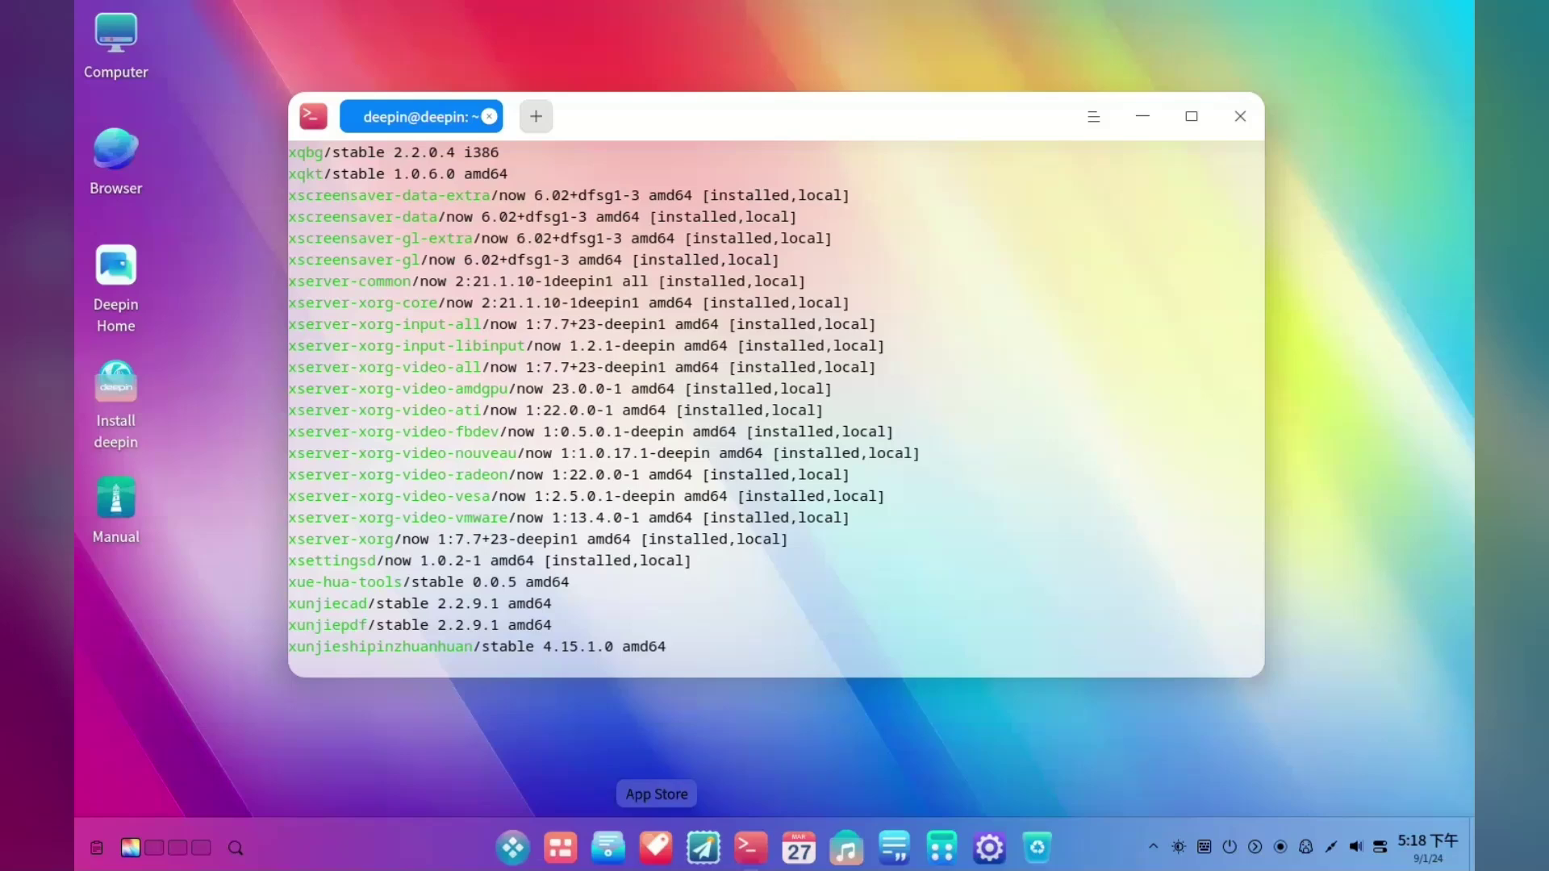
Close the terminal and show the second Hot Apps collection in deepin App Store
left_click(1240, 117)
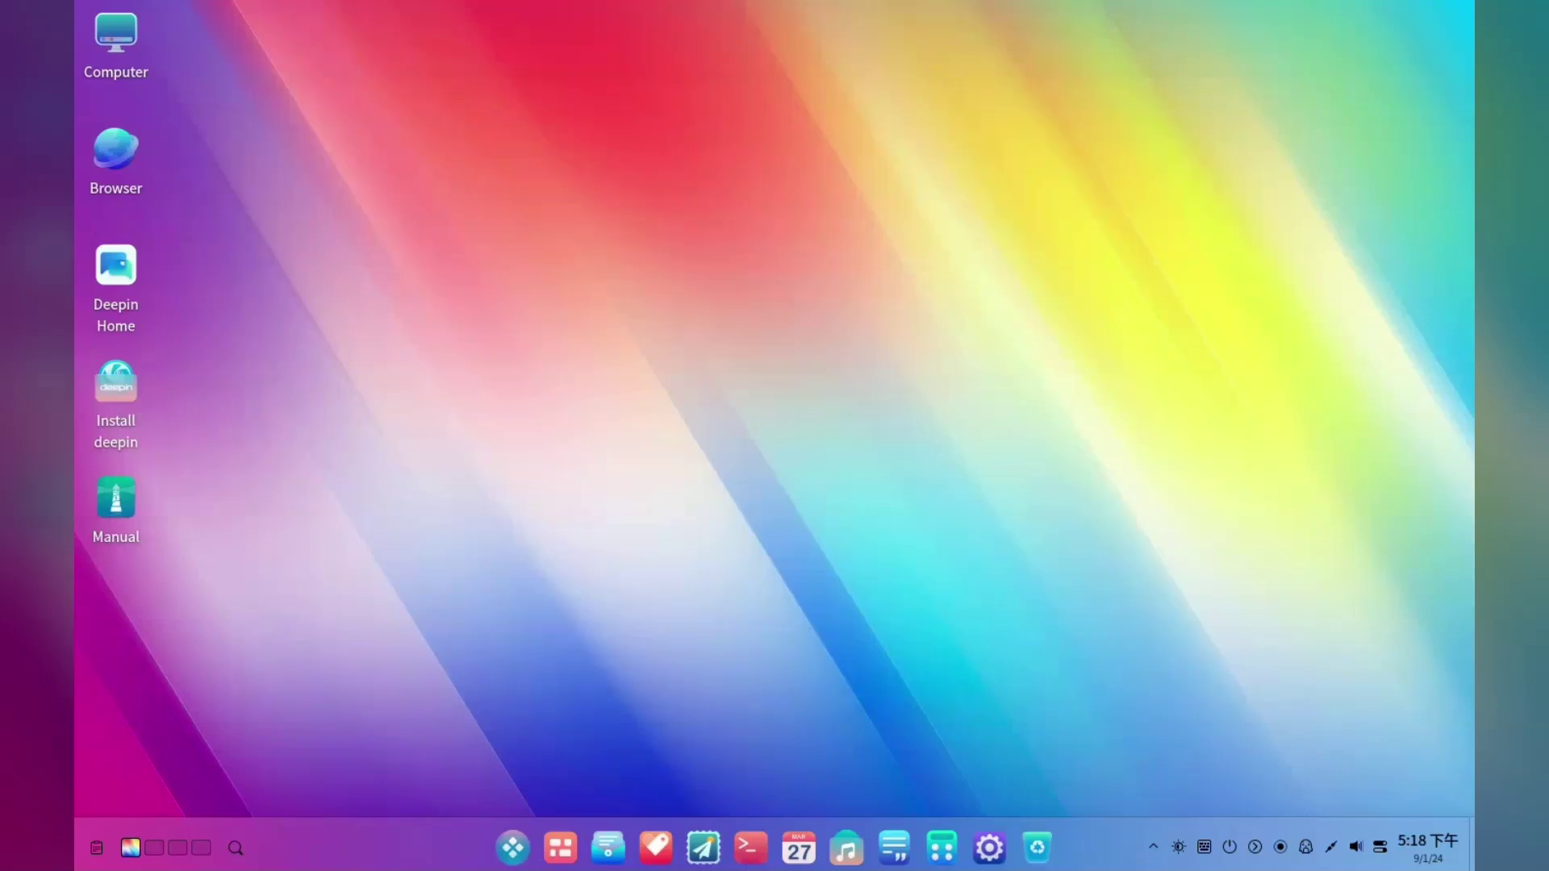
left_click(656, 847)
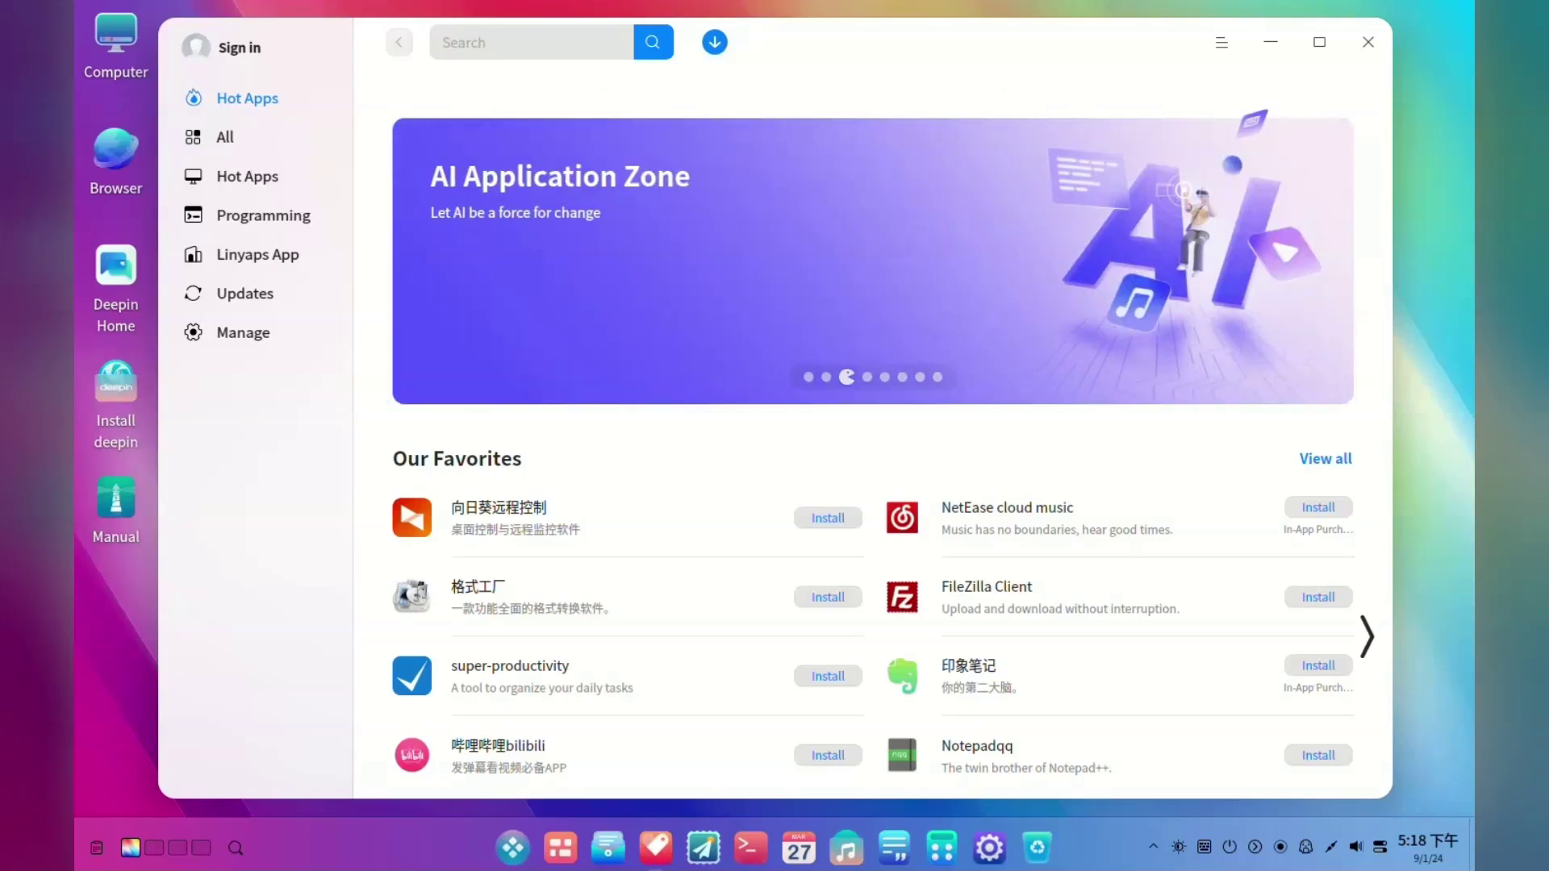
left_click(257, 176)
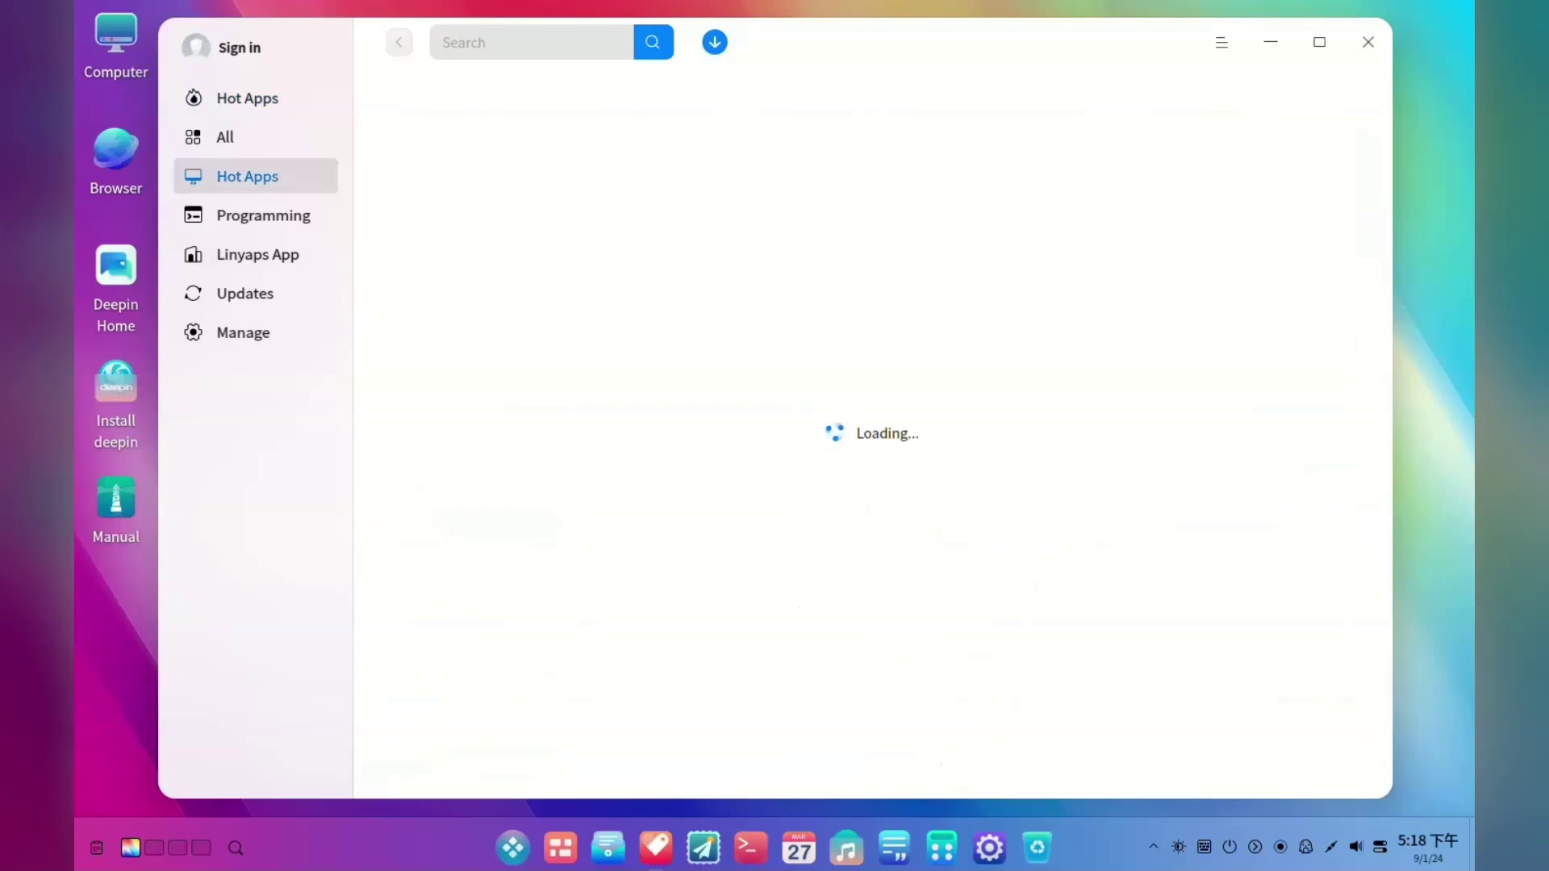